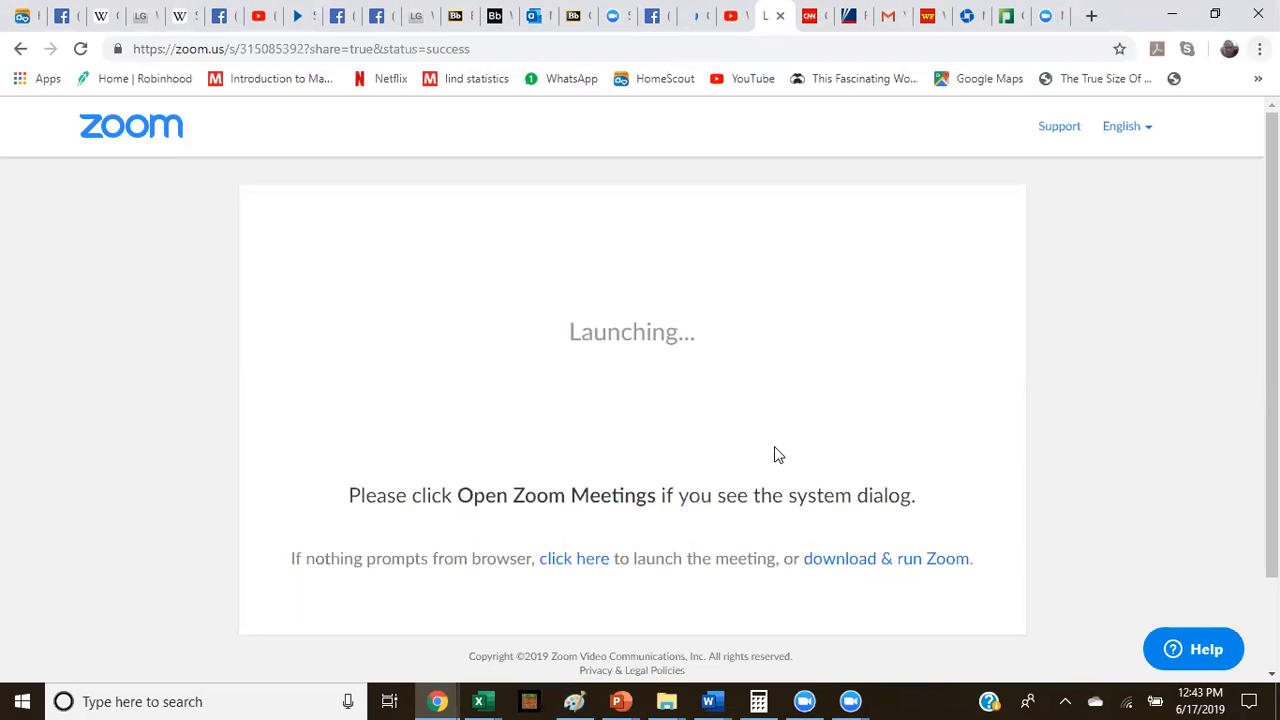
Switch from the browser to the Book1 workbook in Excel.
key("alt+Tab")
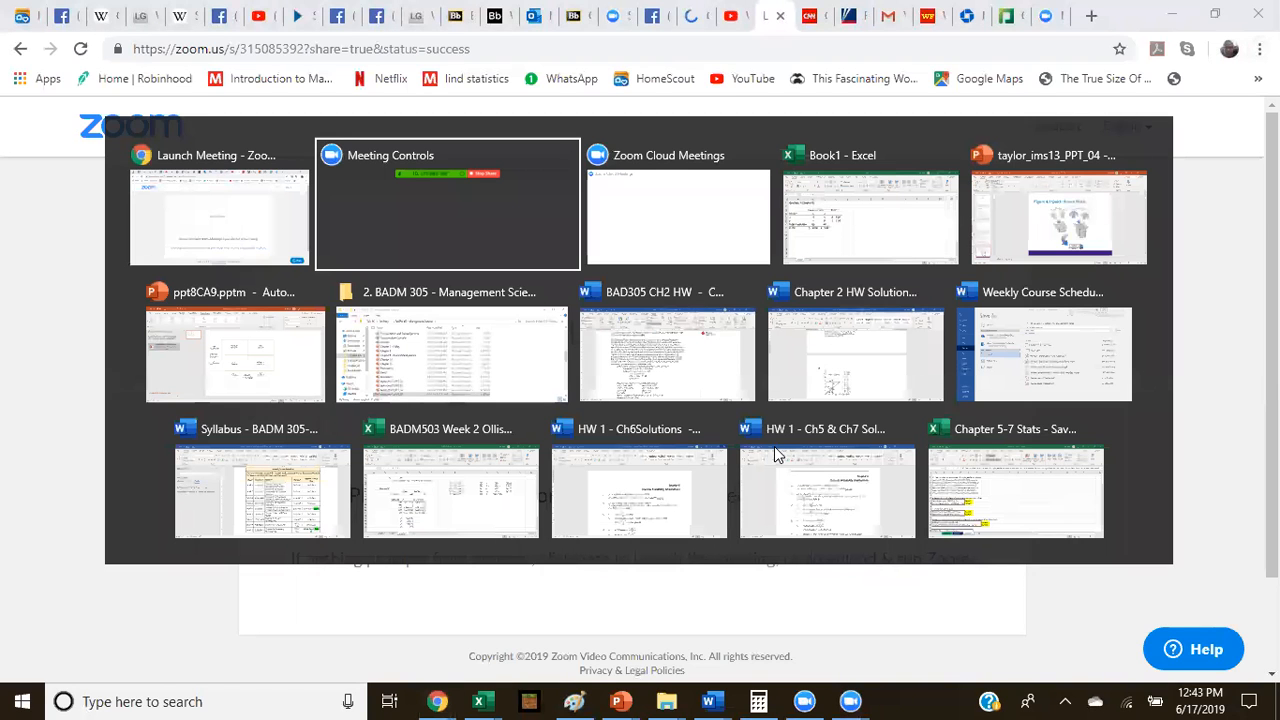
key("alt+Tab")
key("alt+Tab")
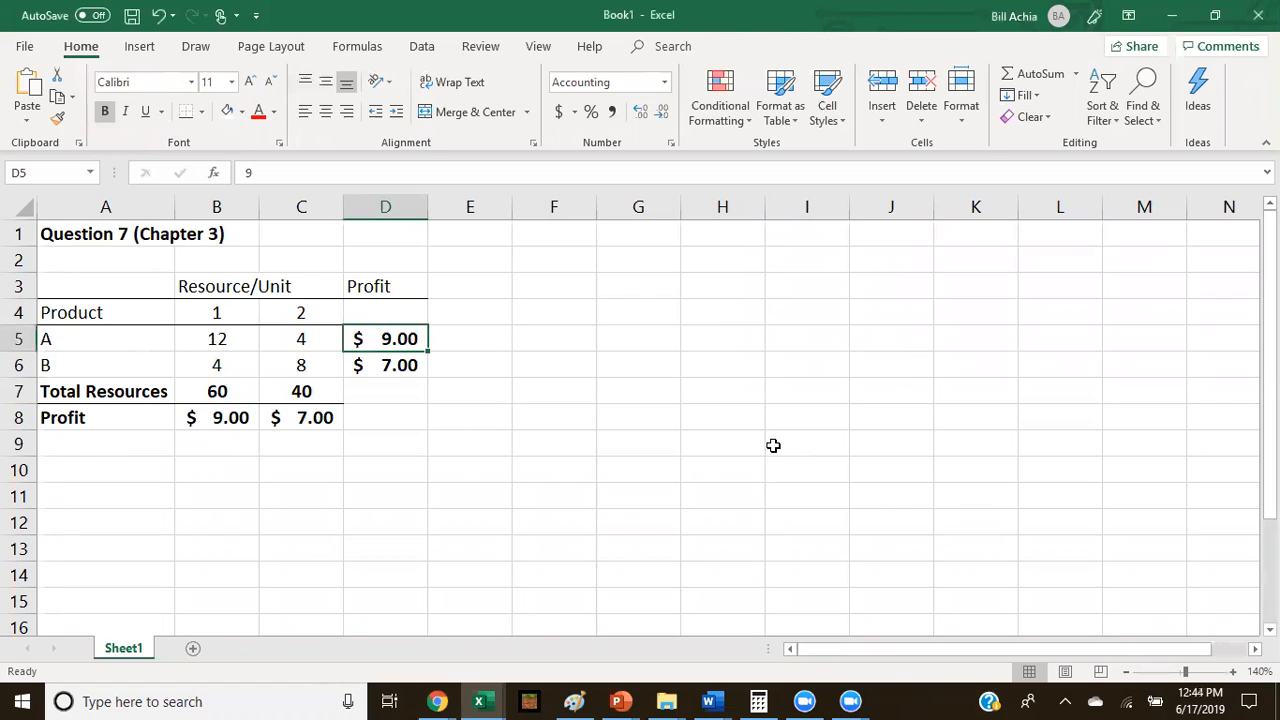
Fill the two Total Resources values in B7:C7 with yellow.
left_click_drag(207, 391, 285, 391)
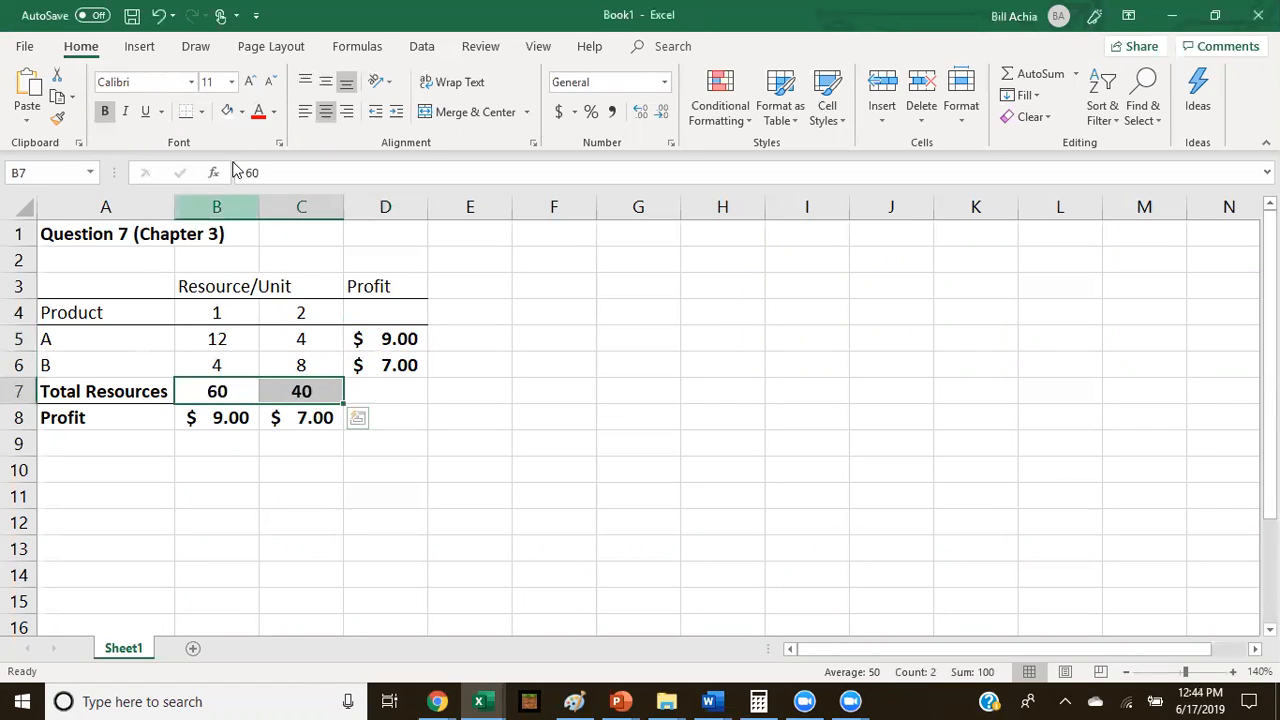
left_click(242, 112)
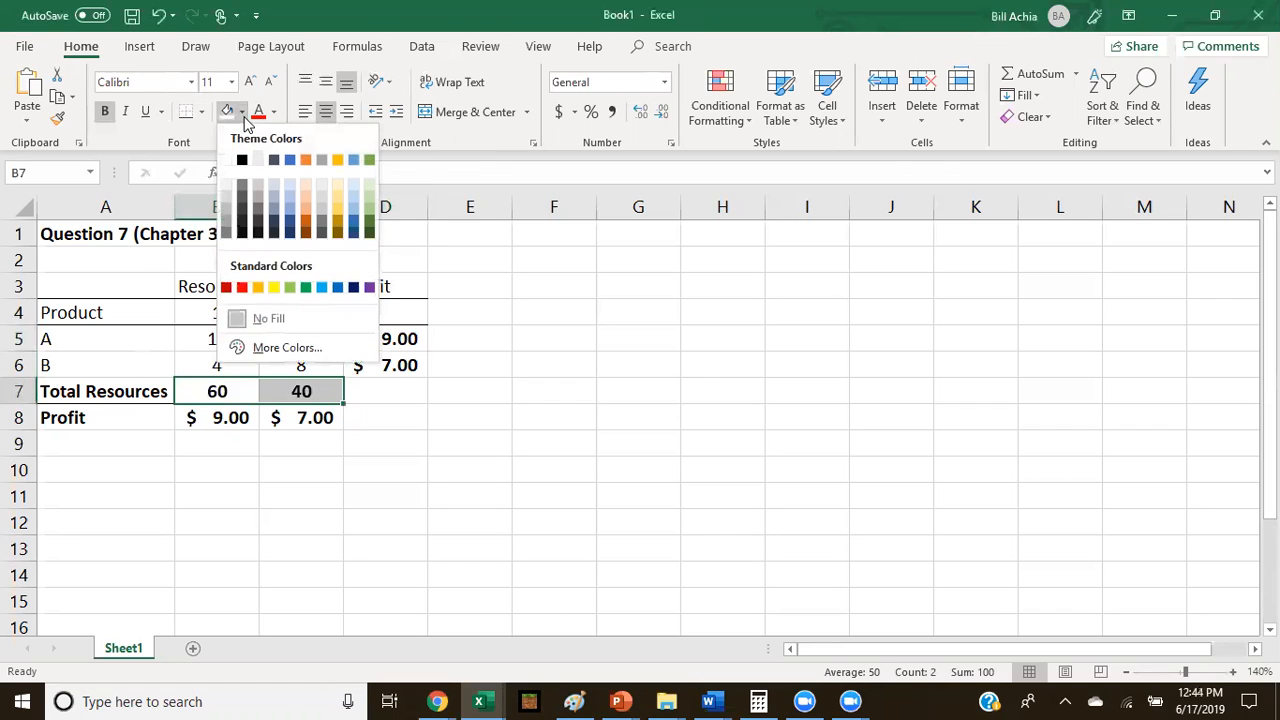
left_click(275, 288)
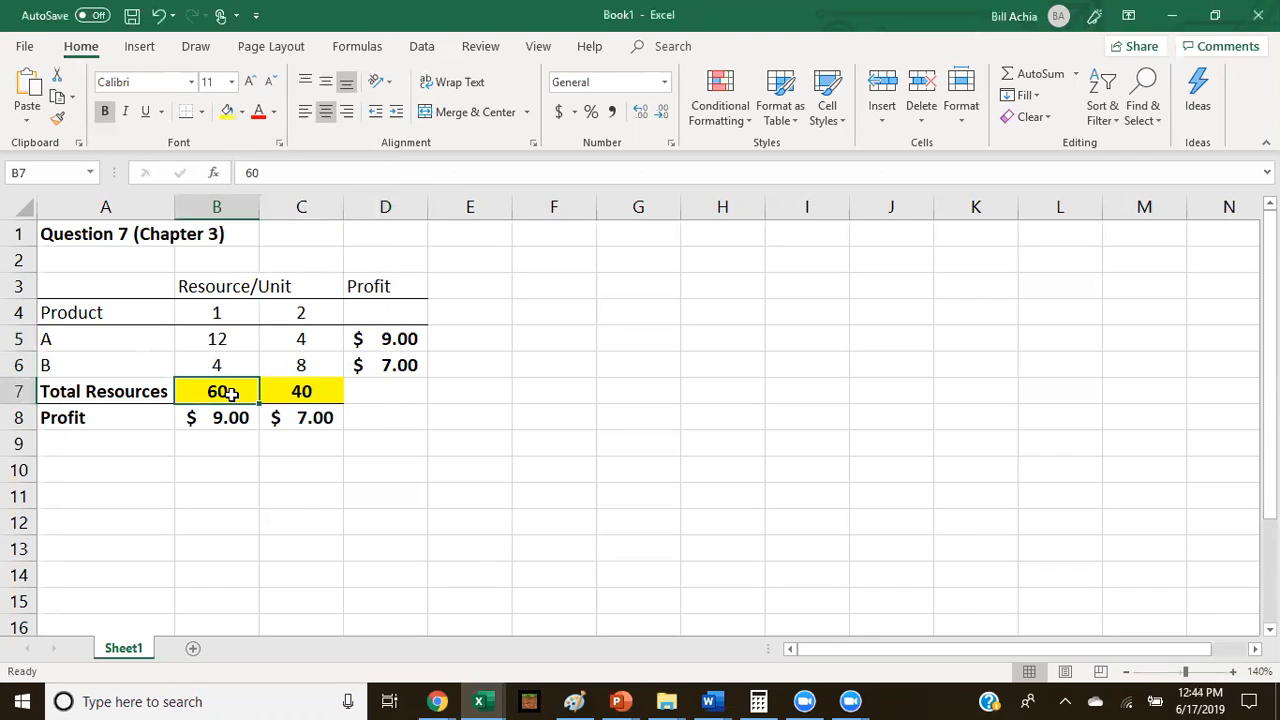
left_click(299, 391)
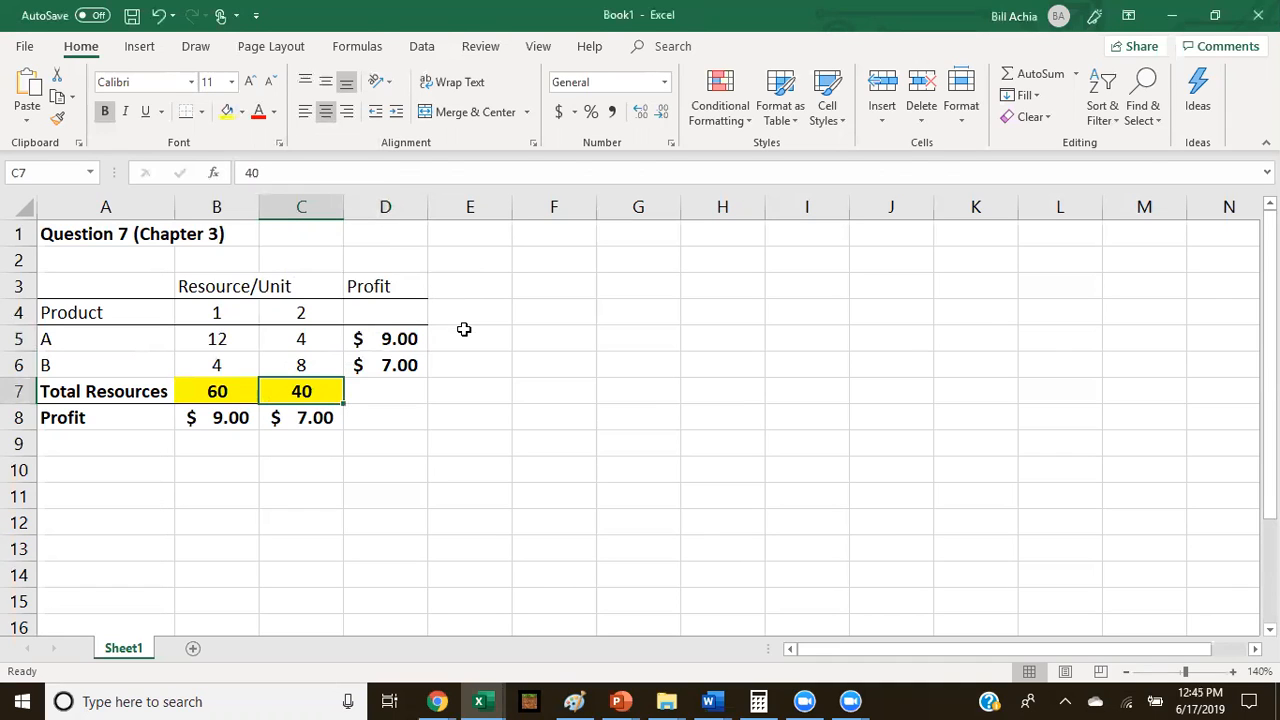
Extend the product names in A5 and A6 to read "A (Chairs)" and "B (tables)".
double_click(112, 349)
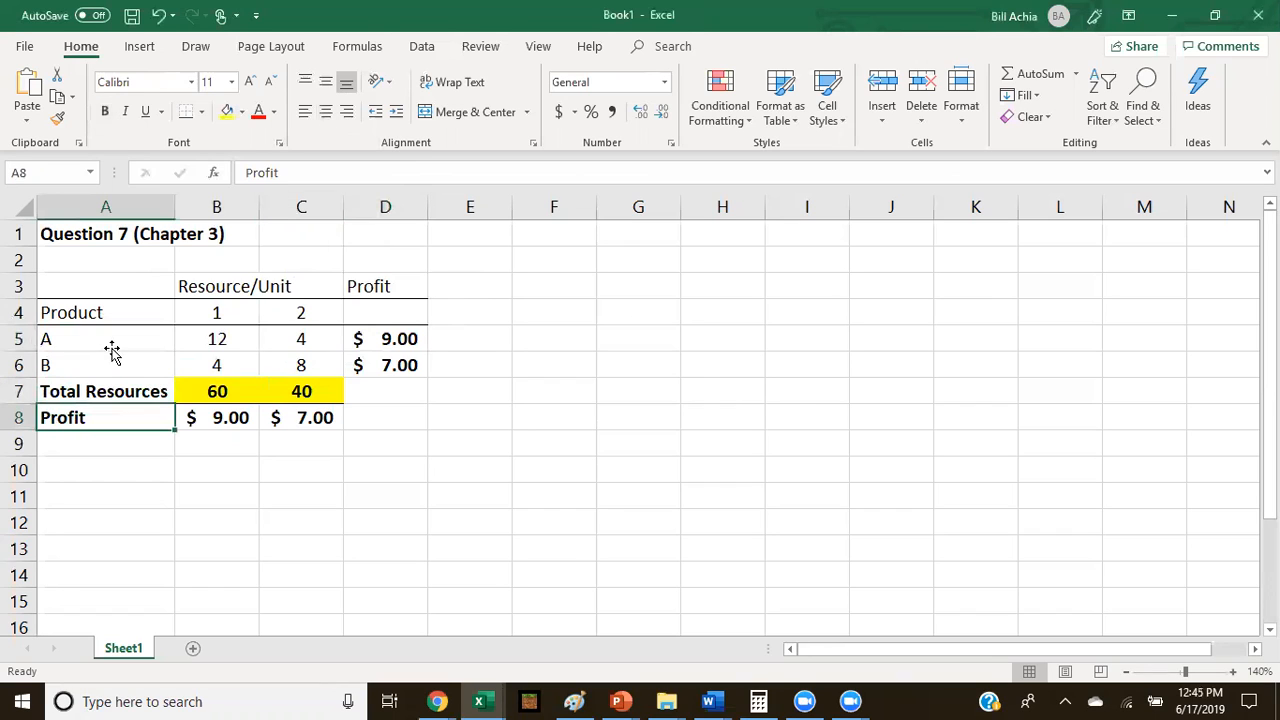
double_click(114, 341)
type("(Chairs)")
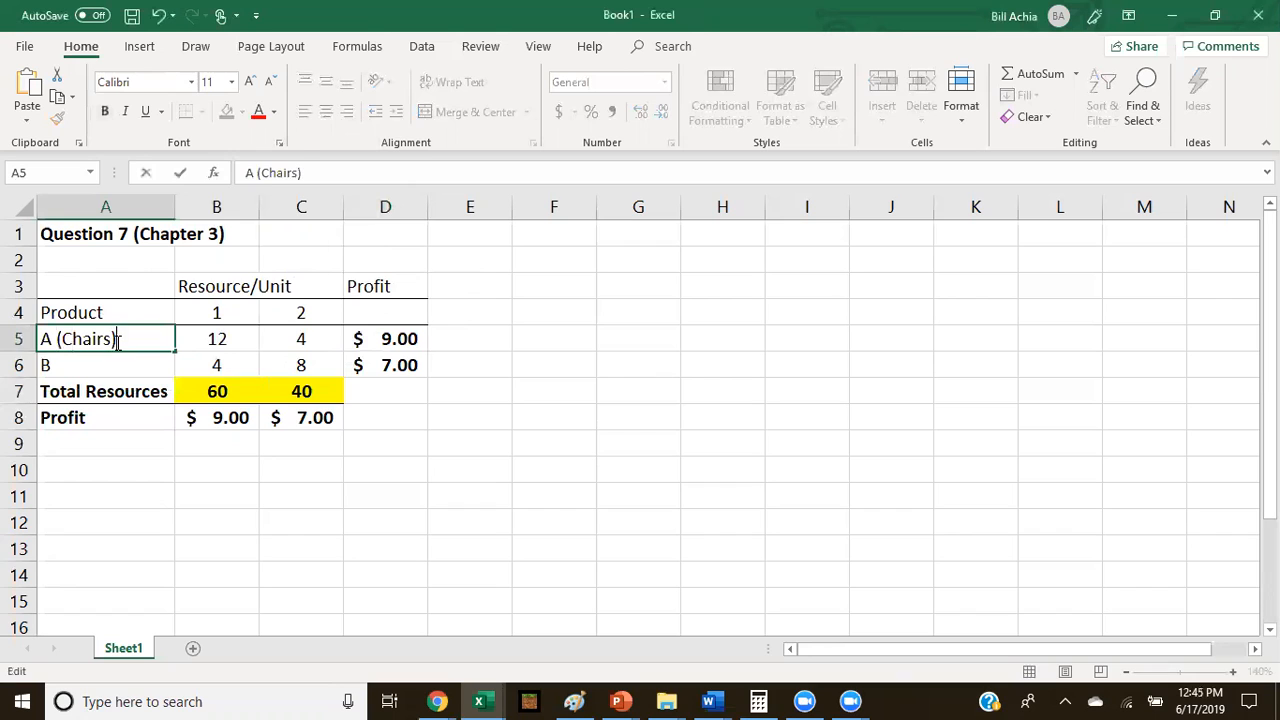
key("Return")
double_click(113, 360)
type("(YTables")
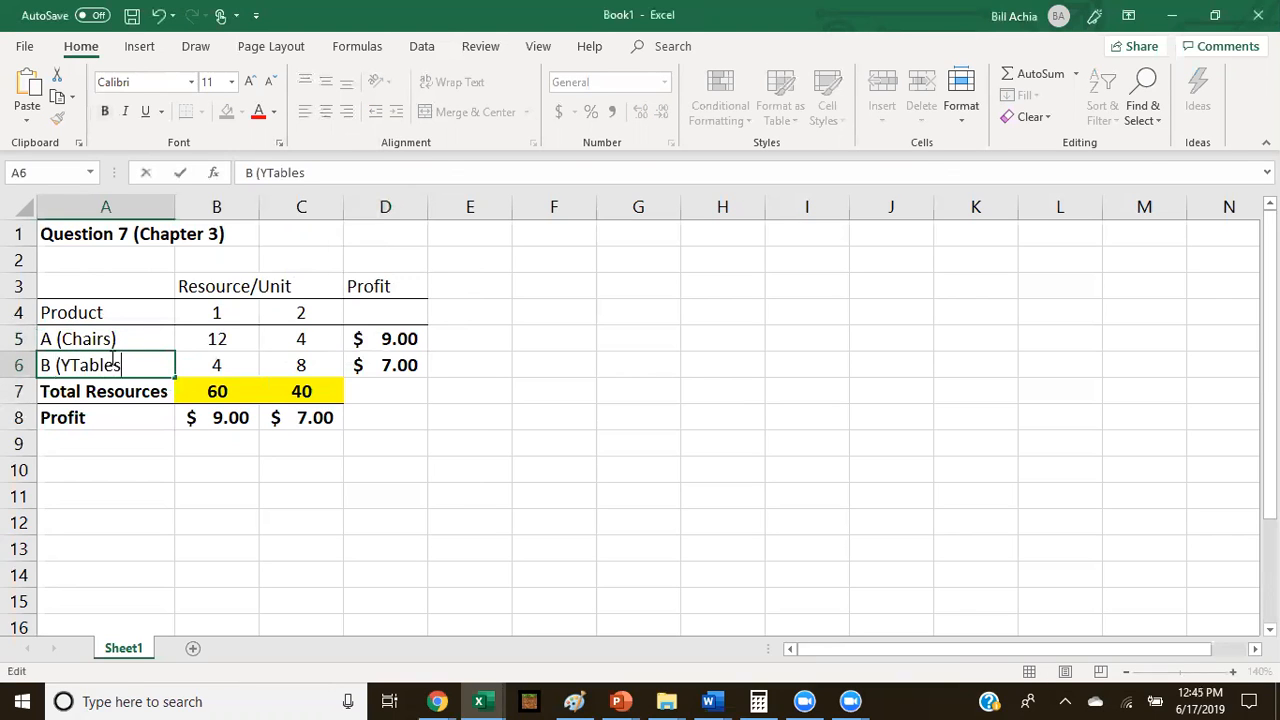
type(")")
left_click(71, 366)
key("BackSpace")
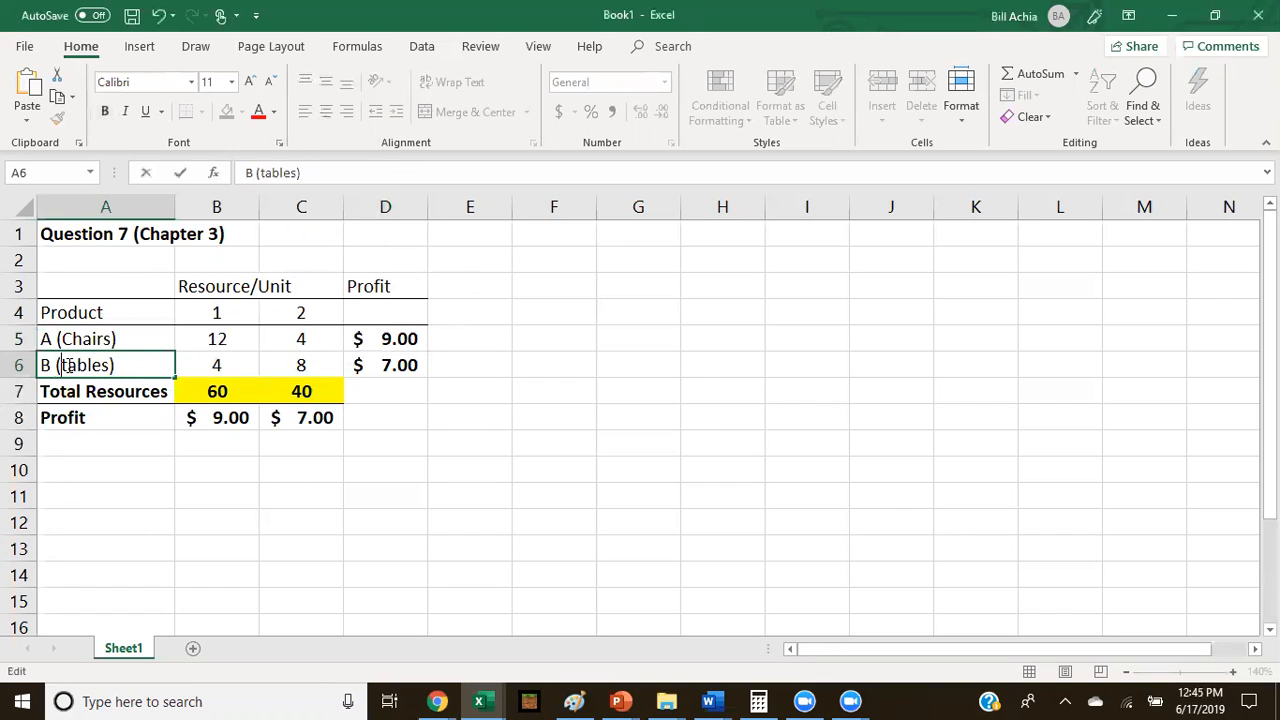
Relabel the resource column headers in B4 and C4 as "1 - Hours" and "2 -Labor".
left_click(229, 311)
double_click(229, 311)
type("-")
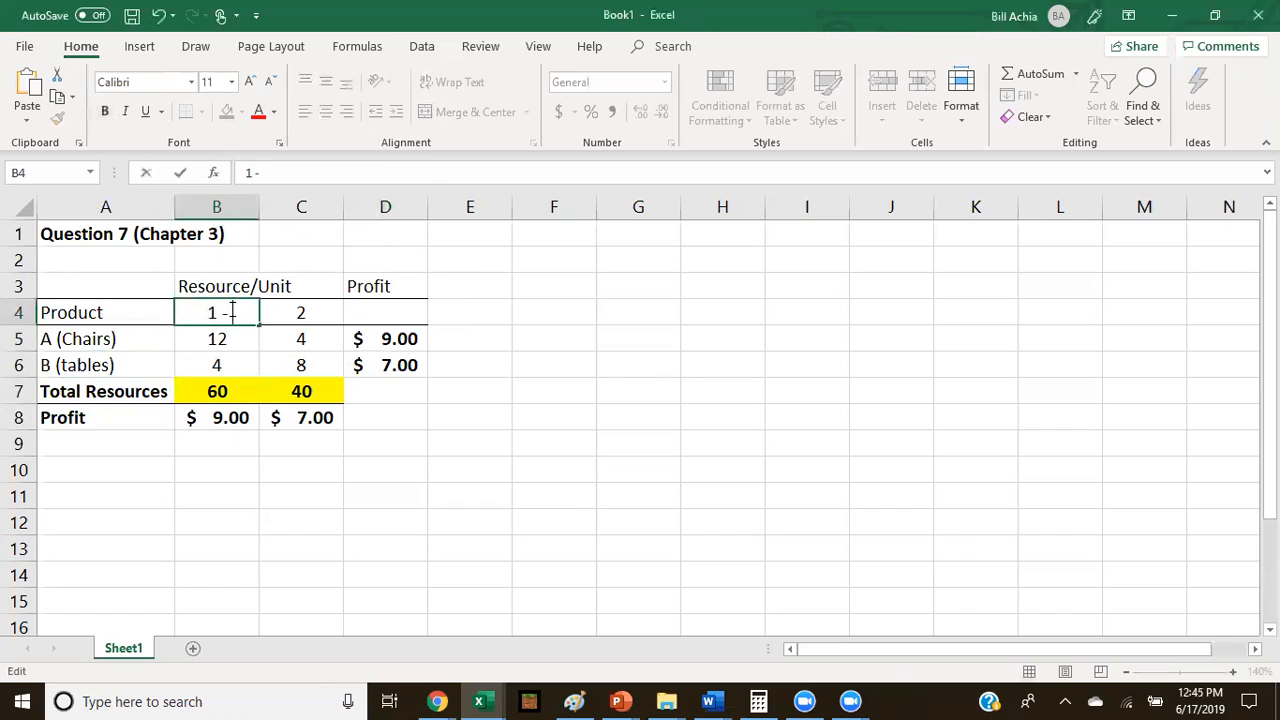
type(" Hours")
key("Tab")
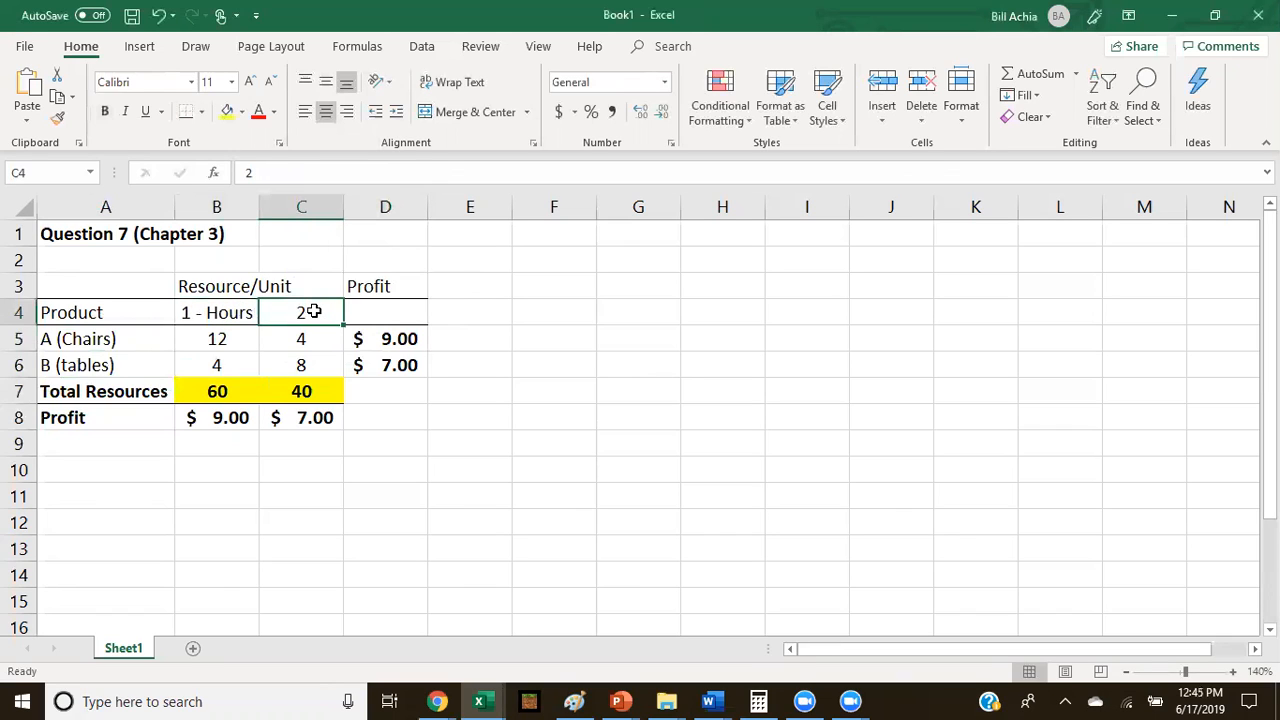
double_click(316, 312)
type("-")
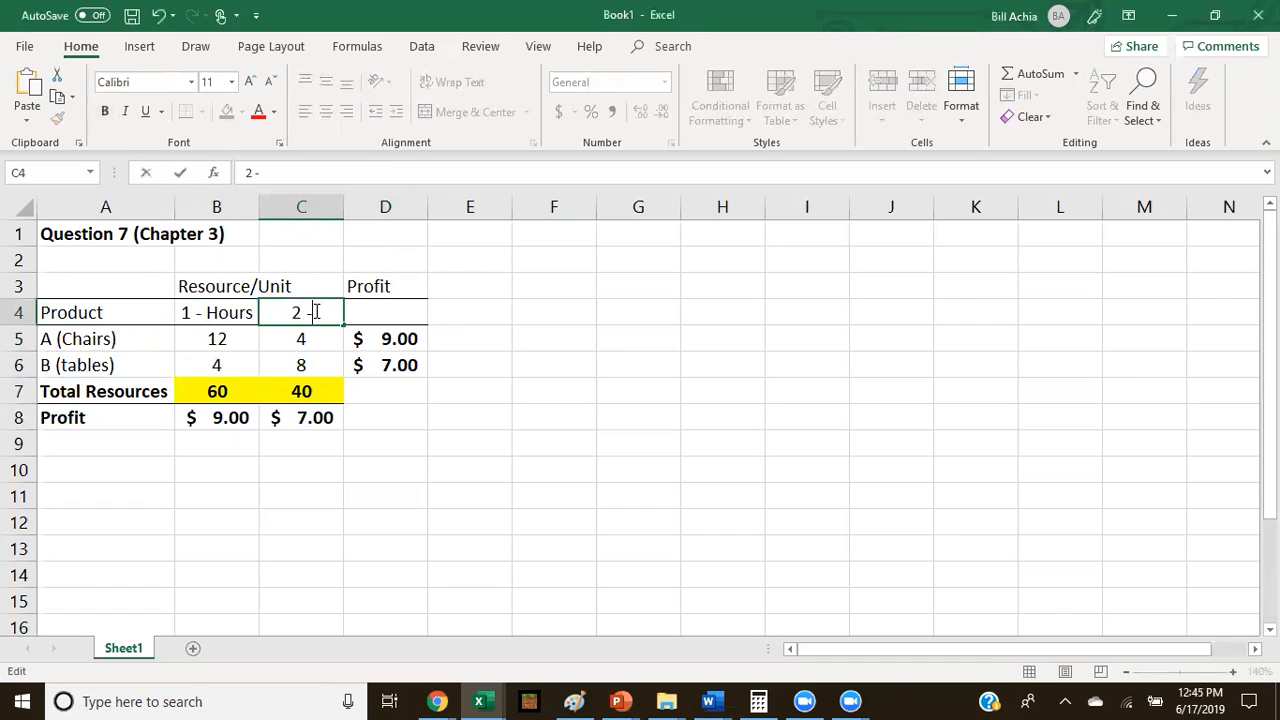
type("lABOR")
key("Return")
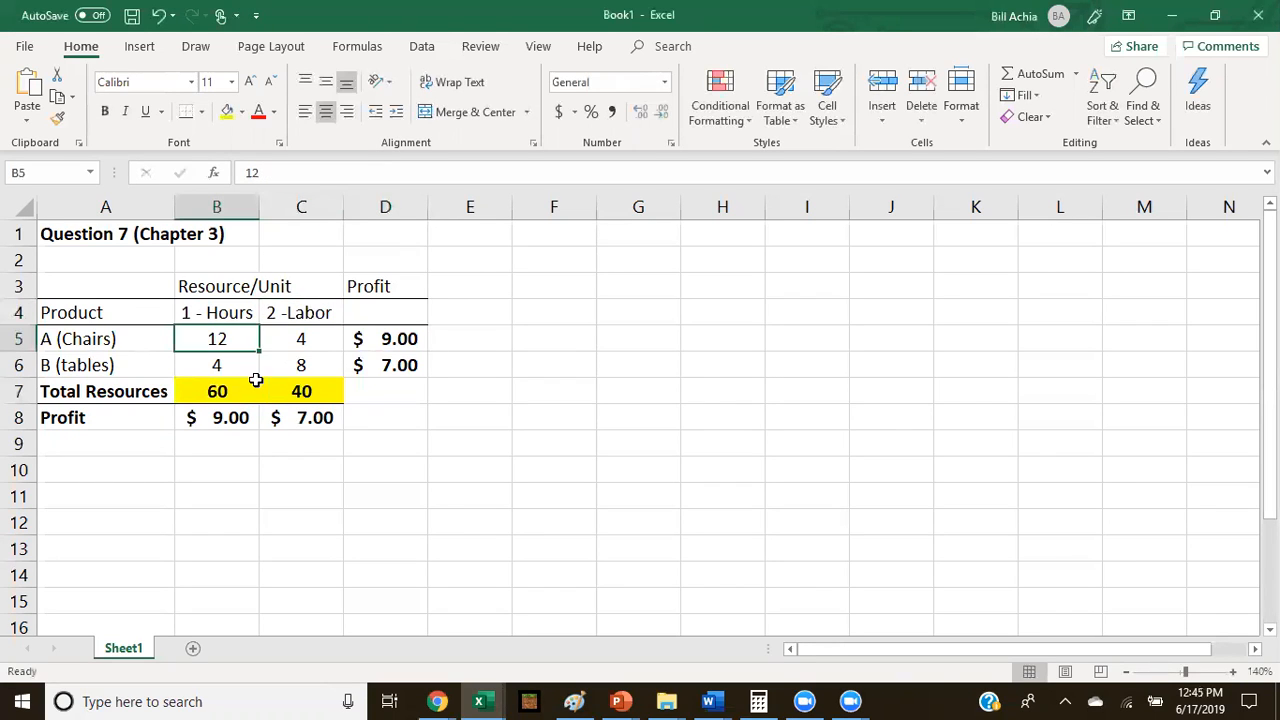
left_click(222, 392)
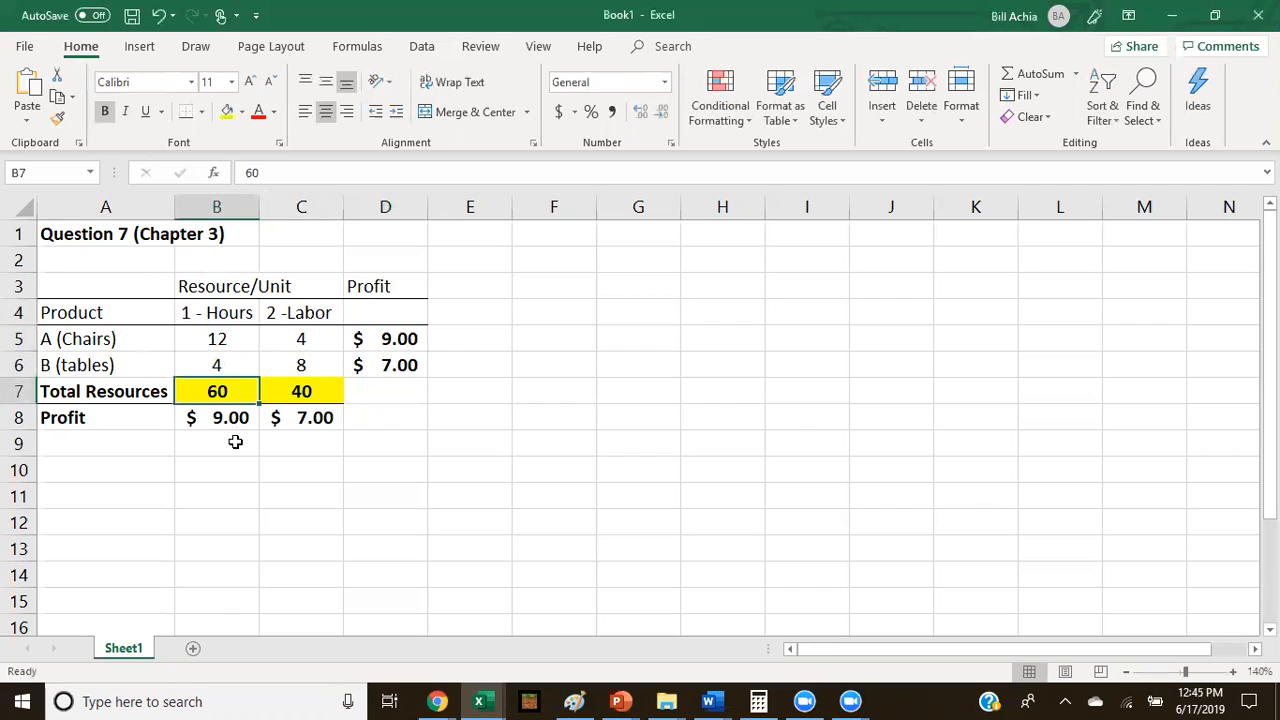
left_click(311, 393)
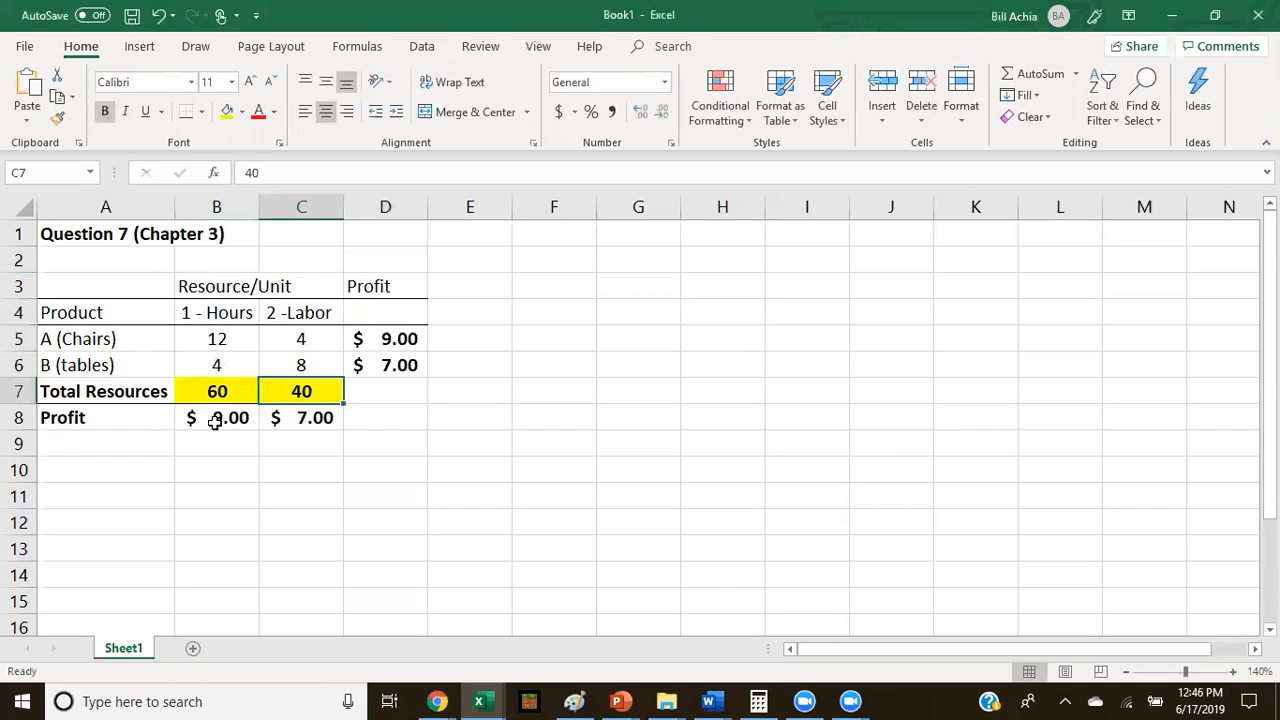
Format the Profit header in D3 as bold red text.
left_click(392, 282)
left_click(258, 113)
key("ctrl+b")
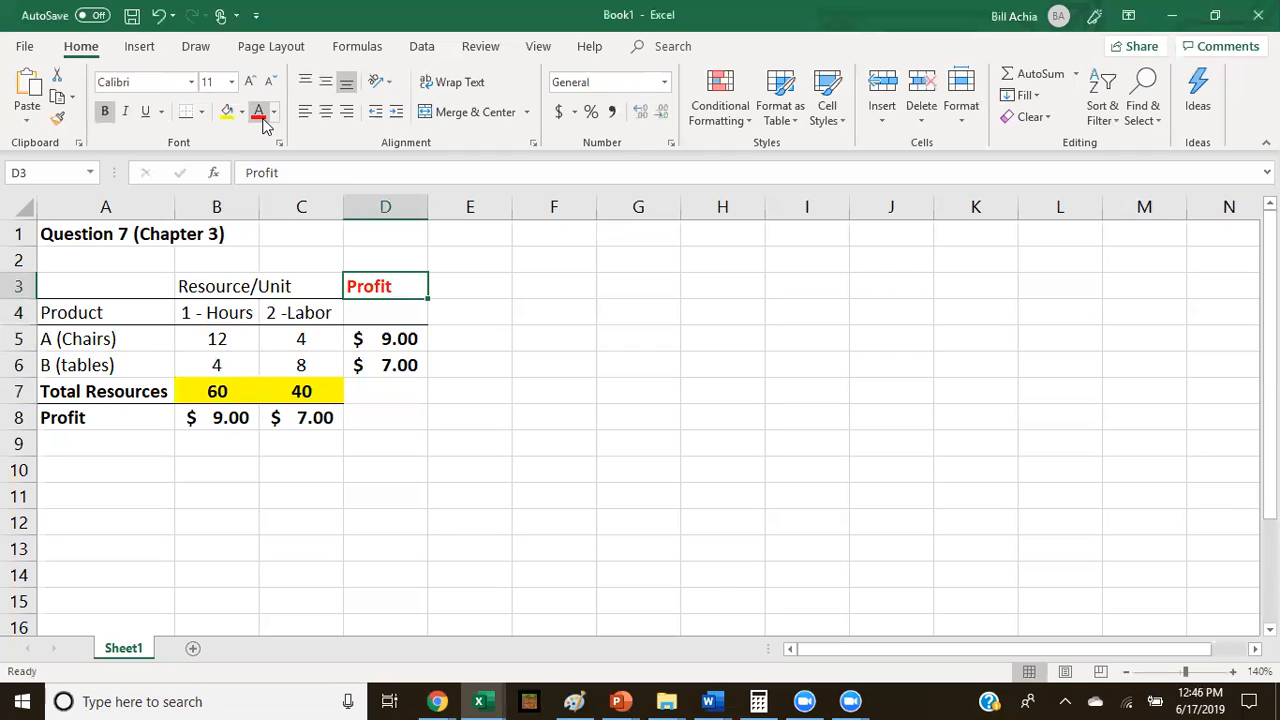
Enter the label "Max Profit" in cell G3.
left_click(640, 286)
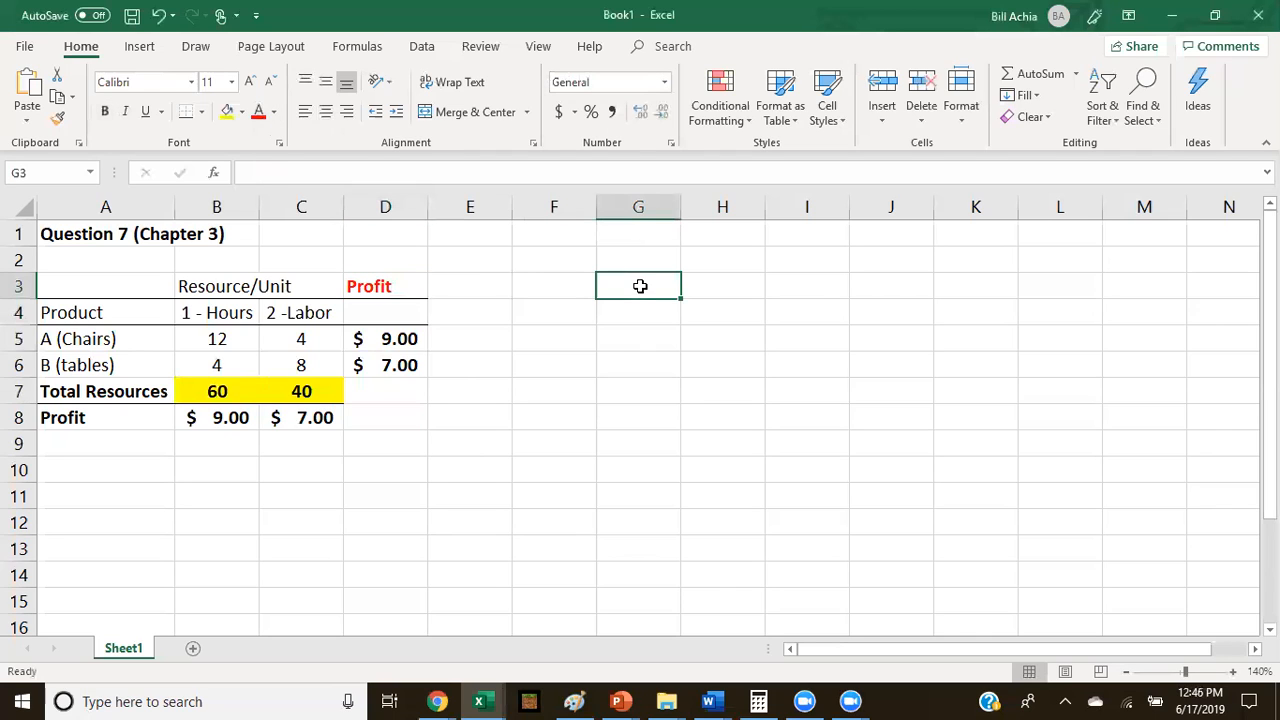
type("Max Profit")
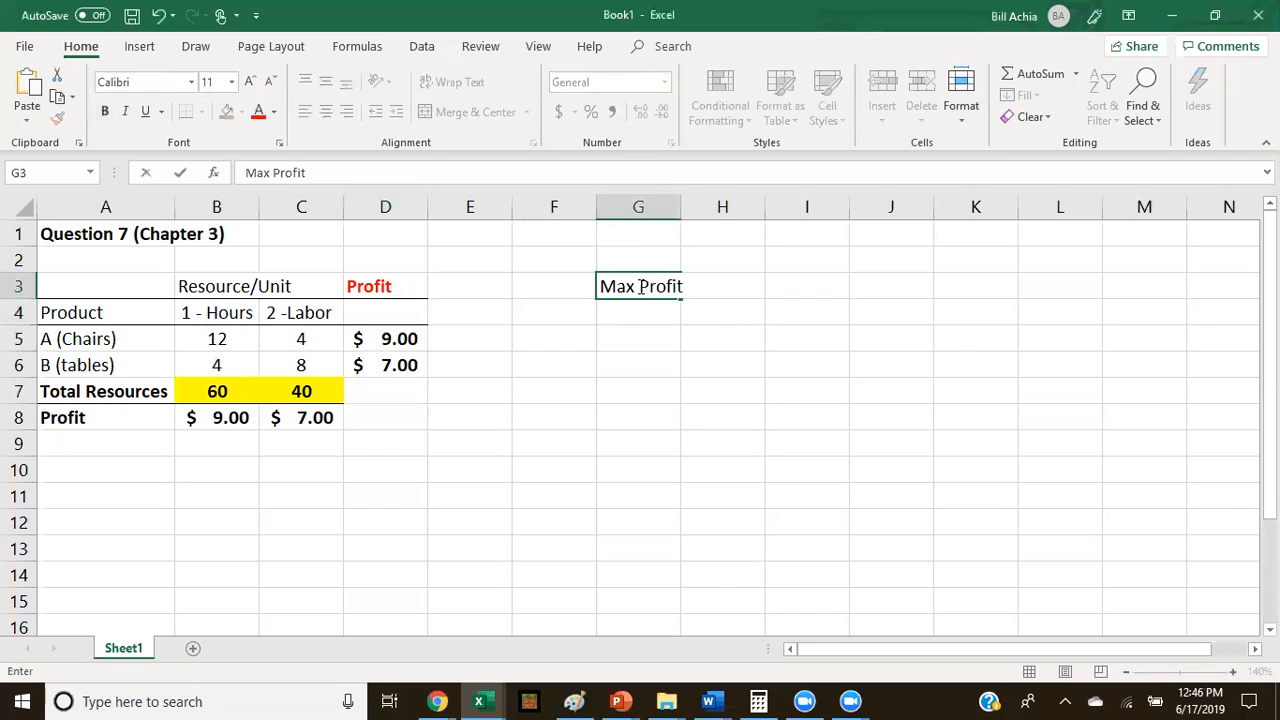
key("Return")
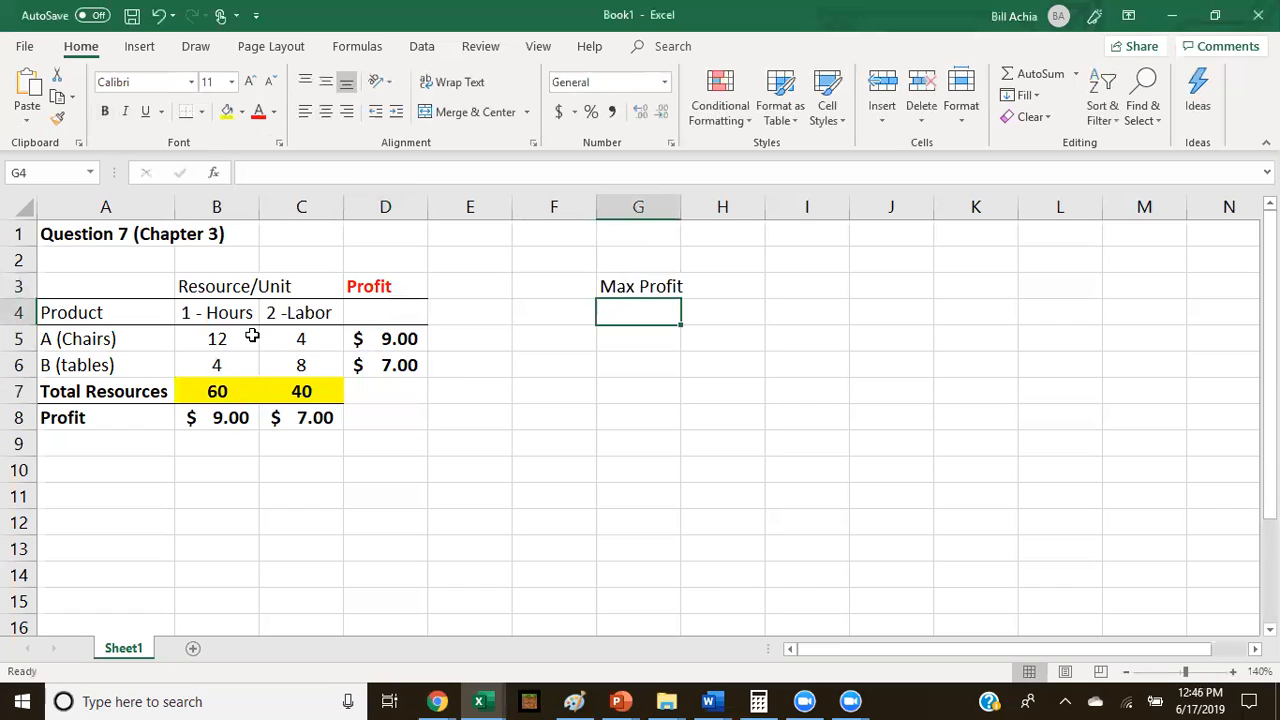
Clear the duplicate Profit row beneath Total Resources, covering A8:C9.
left_click(229, 420)
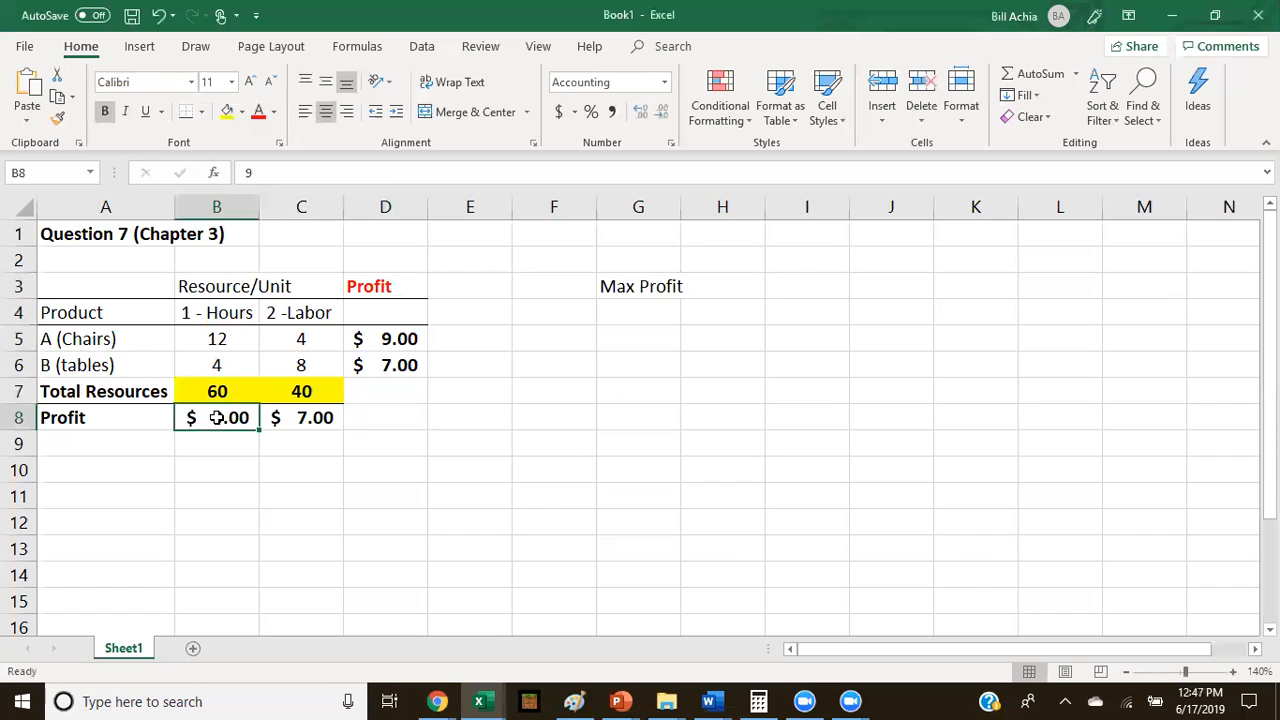
left_click(145, 424)
left_click_drag(145, 424, 303, 431)
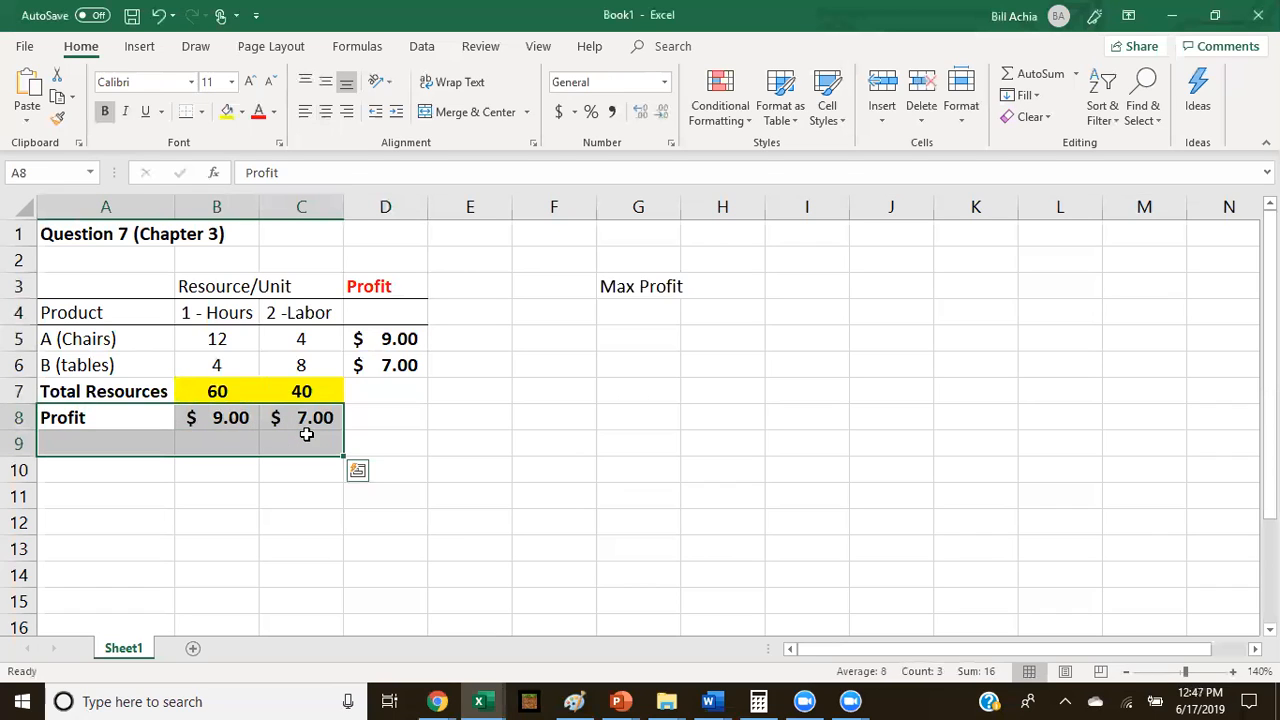
key("Delete")
left_click(409, 338)
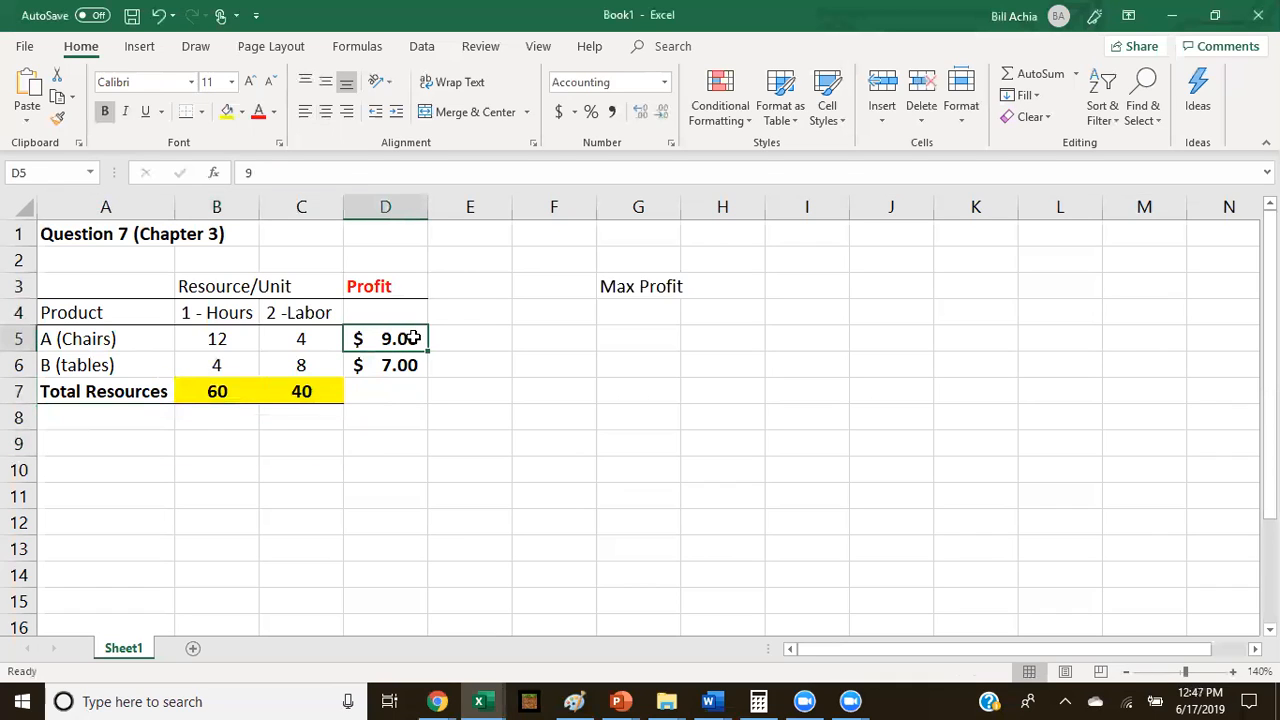
left_click(397, 367)
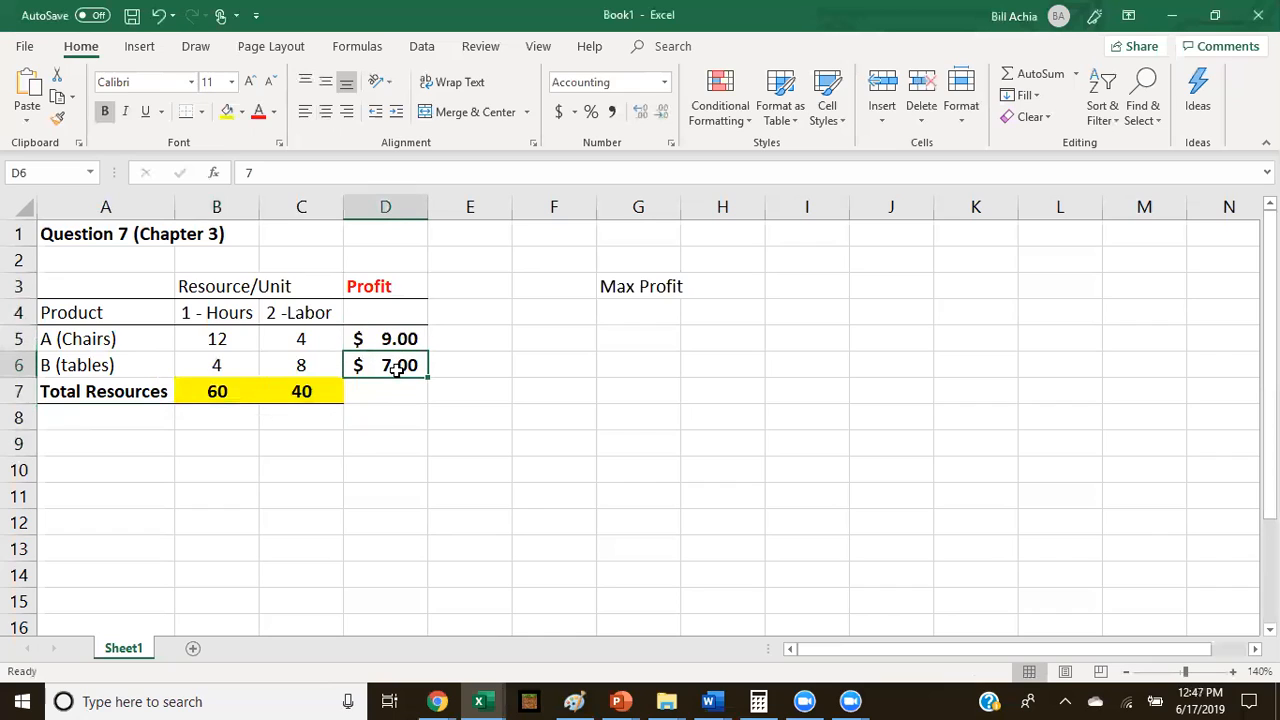
left_click(622, 311)
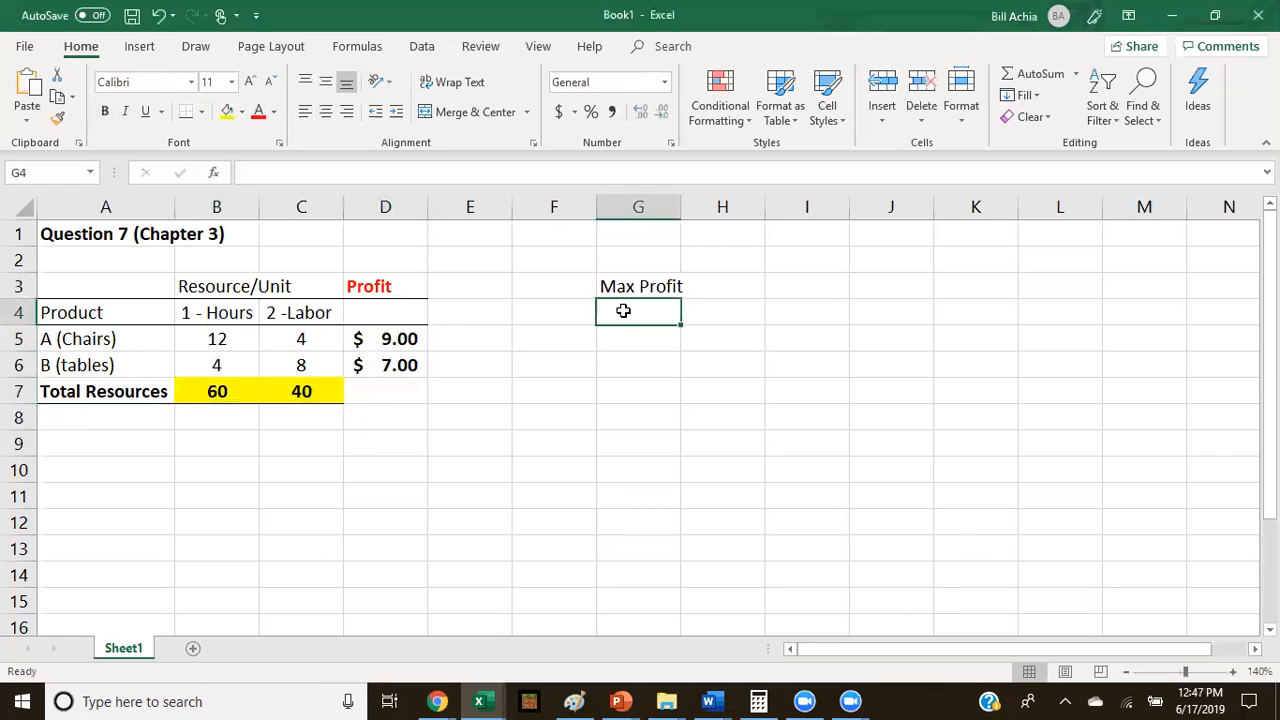
type("9")
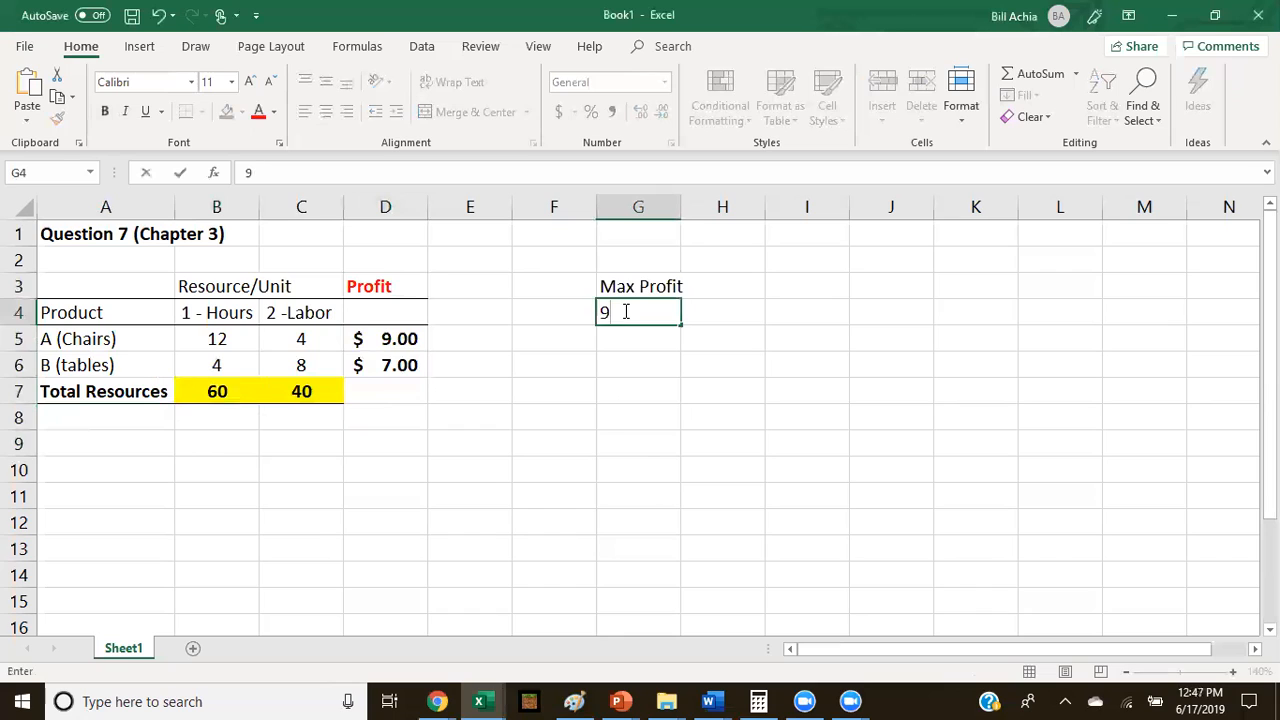
type("*x+7*x")
key("BackSpace")
type("y")
left_click_drag(677, 313, 571, 289)
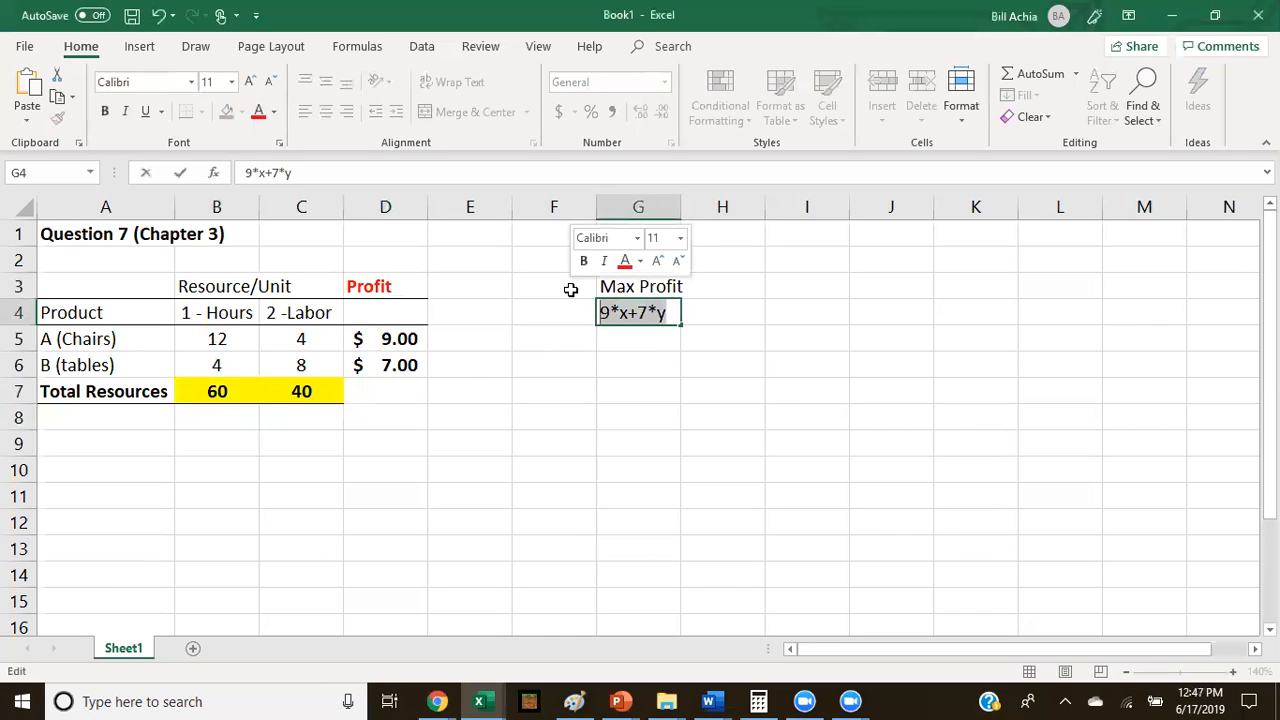
key("BackSpace")
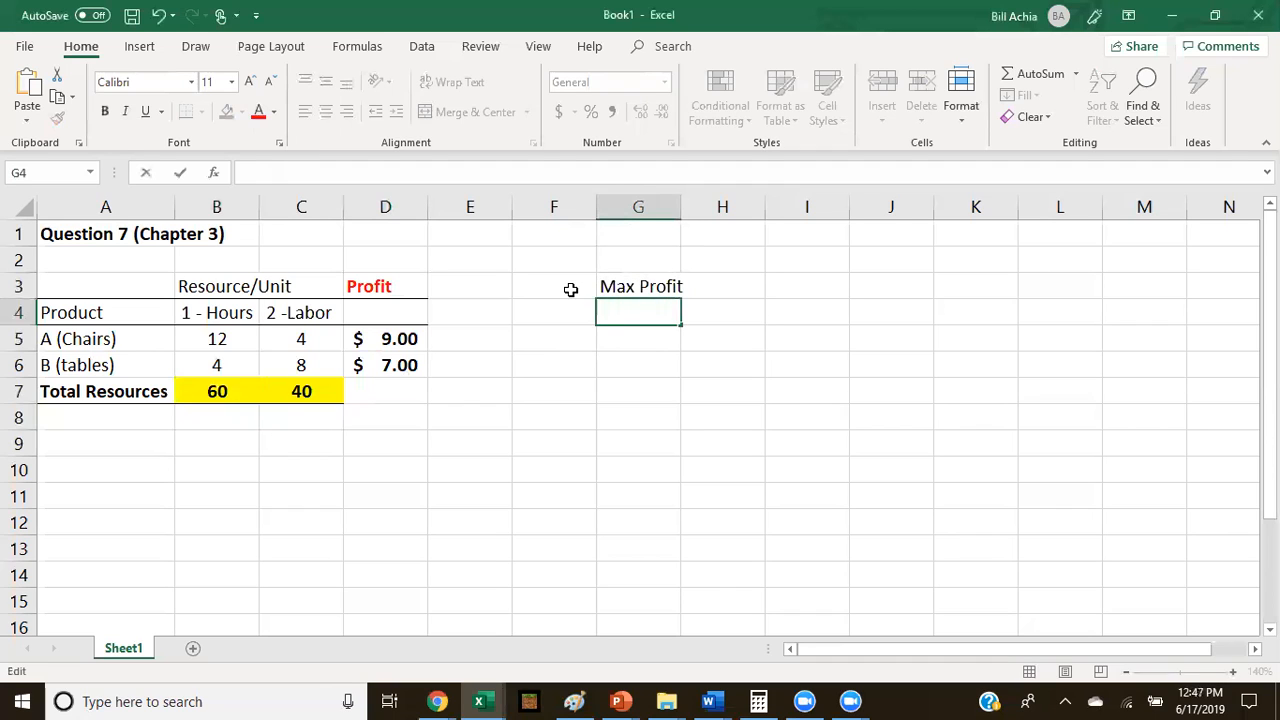
Change the text in G3 to the objective equation "Max Z = 9X1+7X2".
left_click(666, 283)
left_click(246, 172)
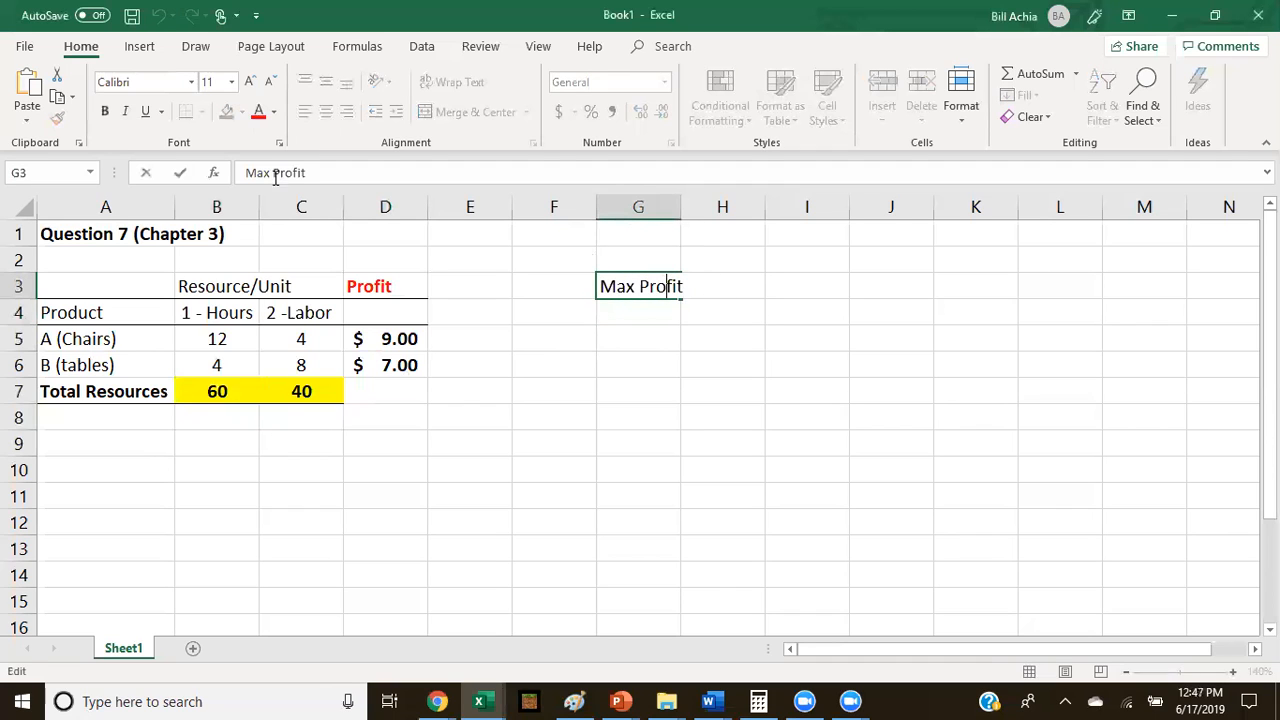
left_click_drag(271, 172, 455, 200)
key("BackSpace")
type("Z")
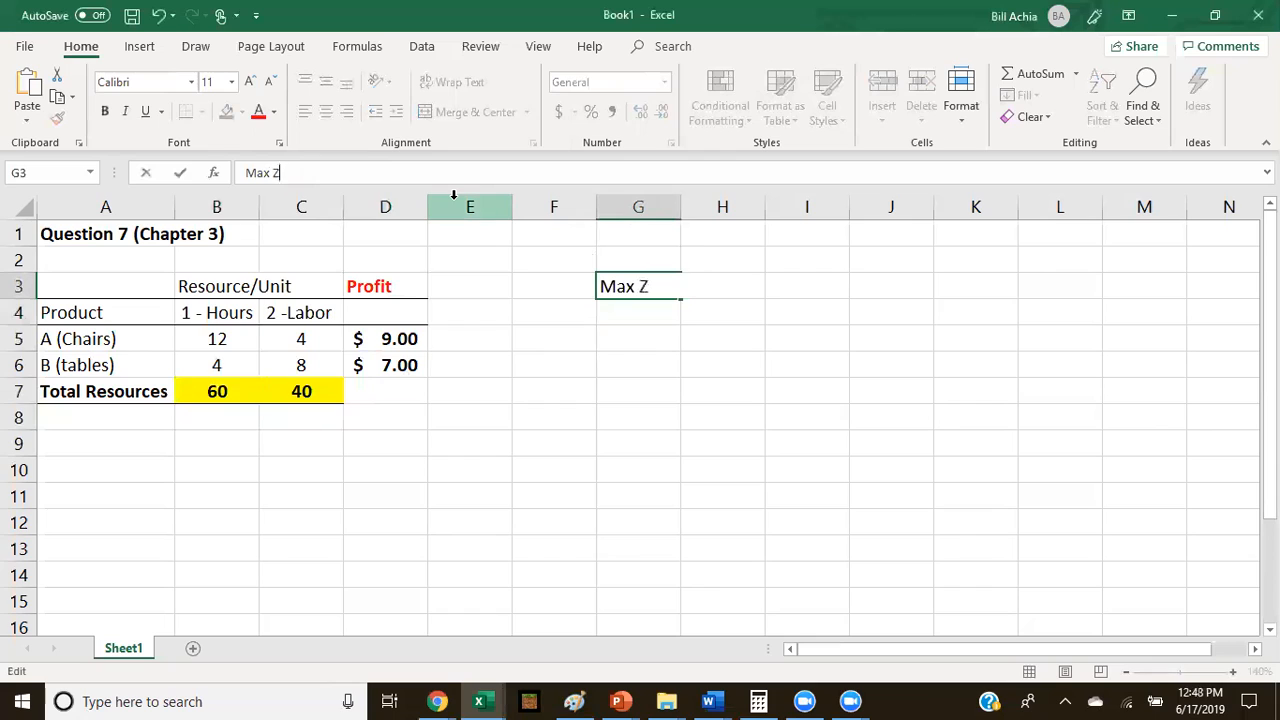
type(" = 9X1+7X2")
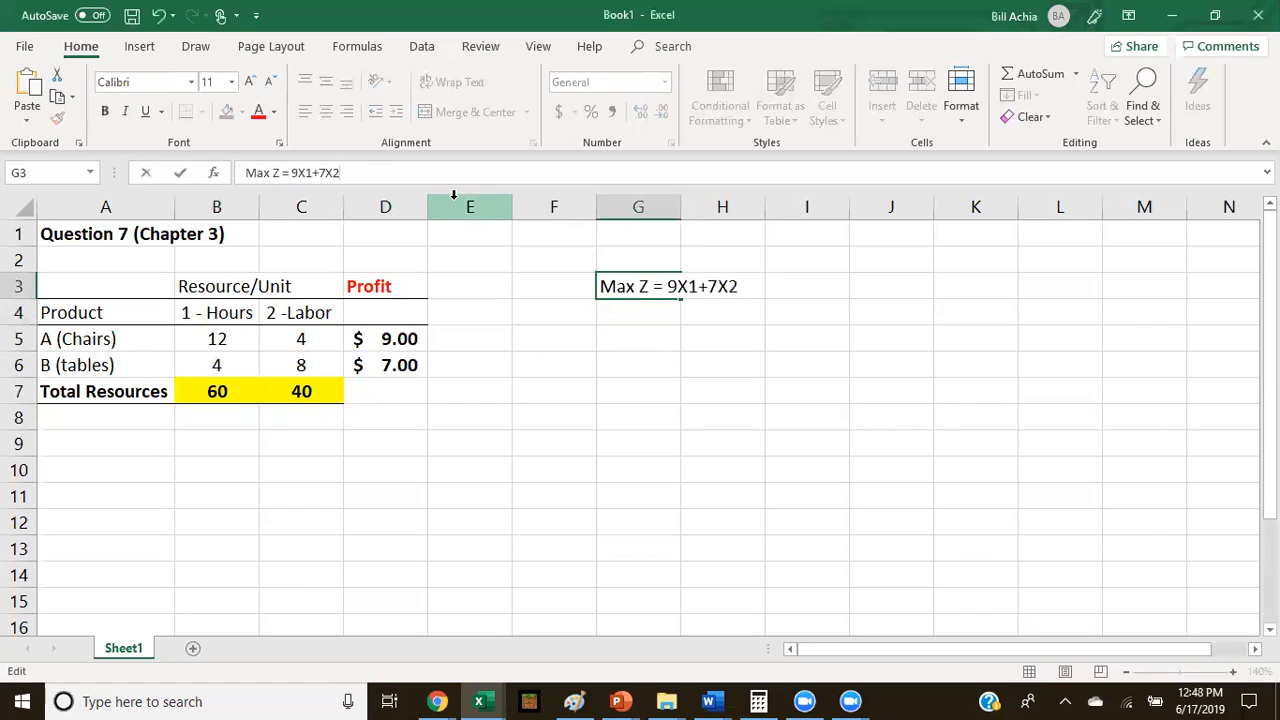
Label the equation by entering "Objective Function" in cell J3.
left_click(874, 288)
type("oBJECTIVE")
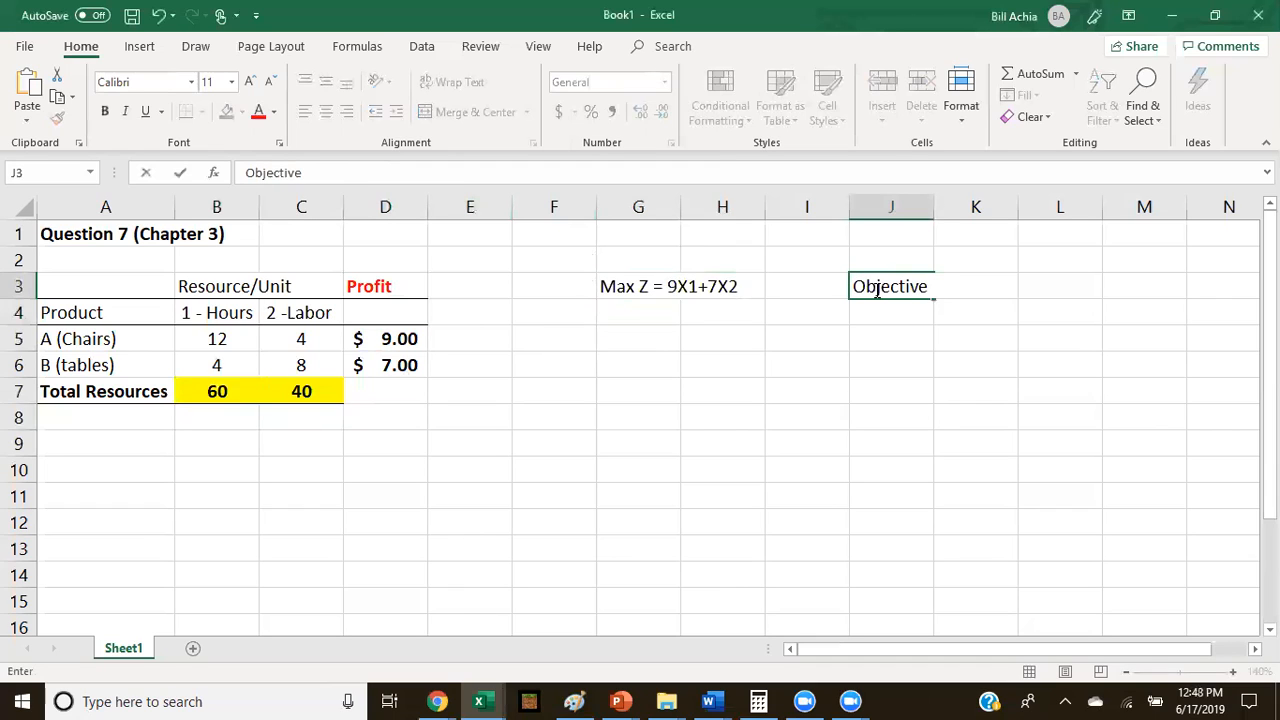
type(" Functin")
key("BackSpace")
type("on")
key("Return")
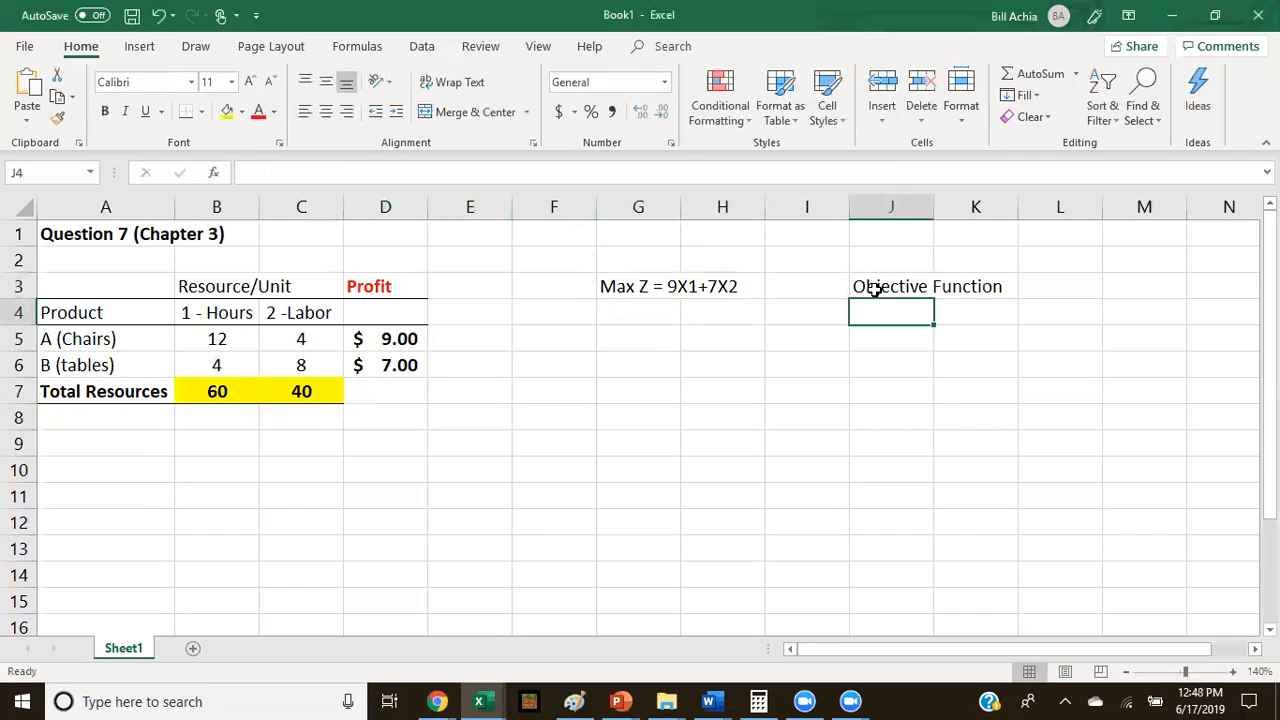
Enter the label "subject to" in cell G5, two rows below the objective equation.
left_click(631, 330)
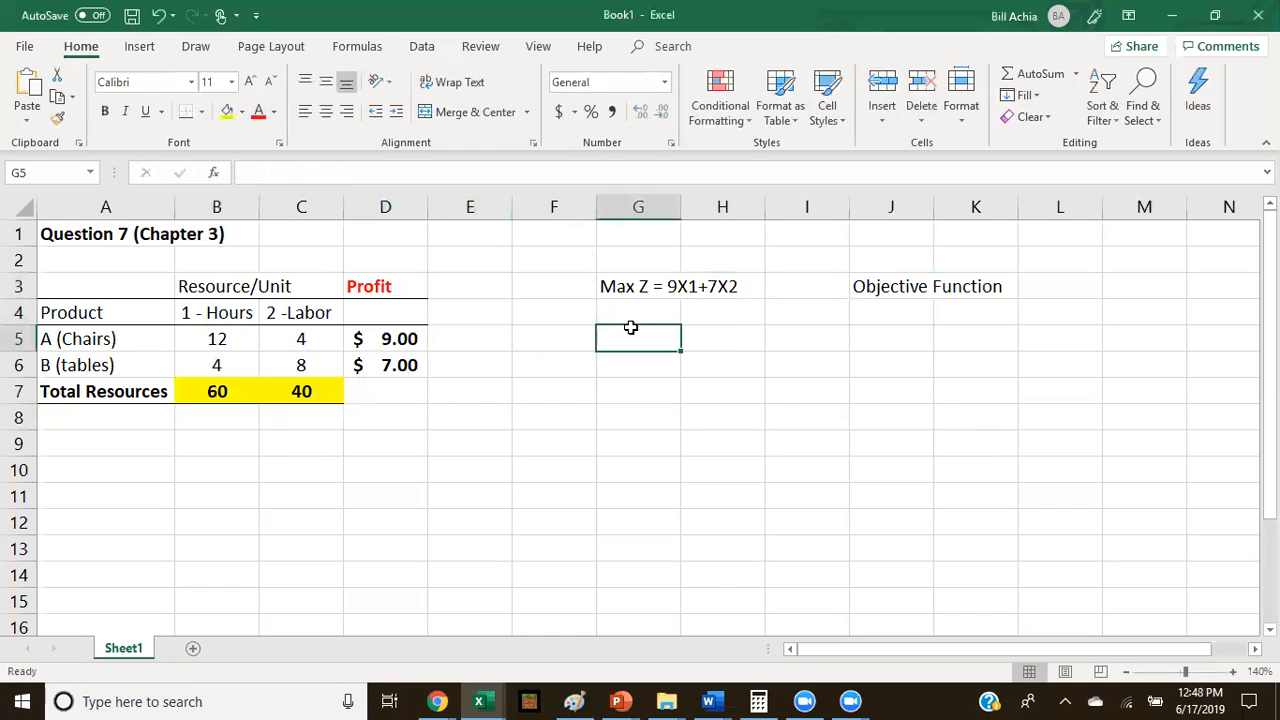
type("s")
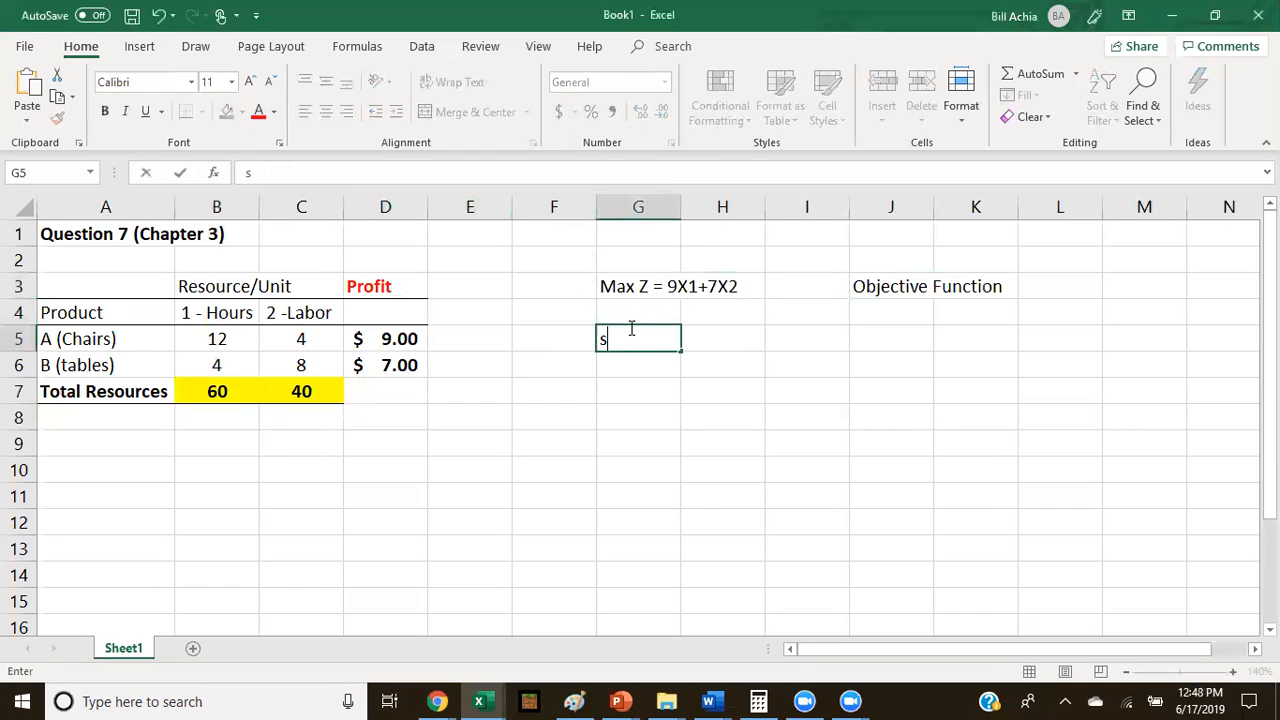
type("ubject to")
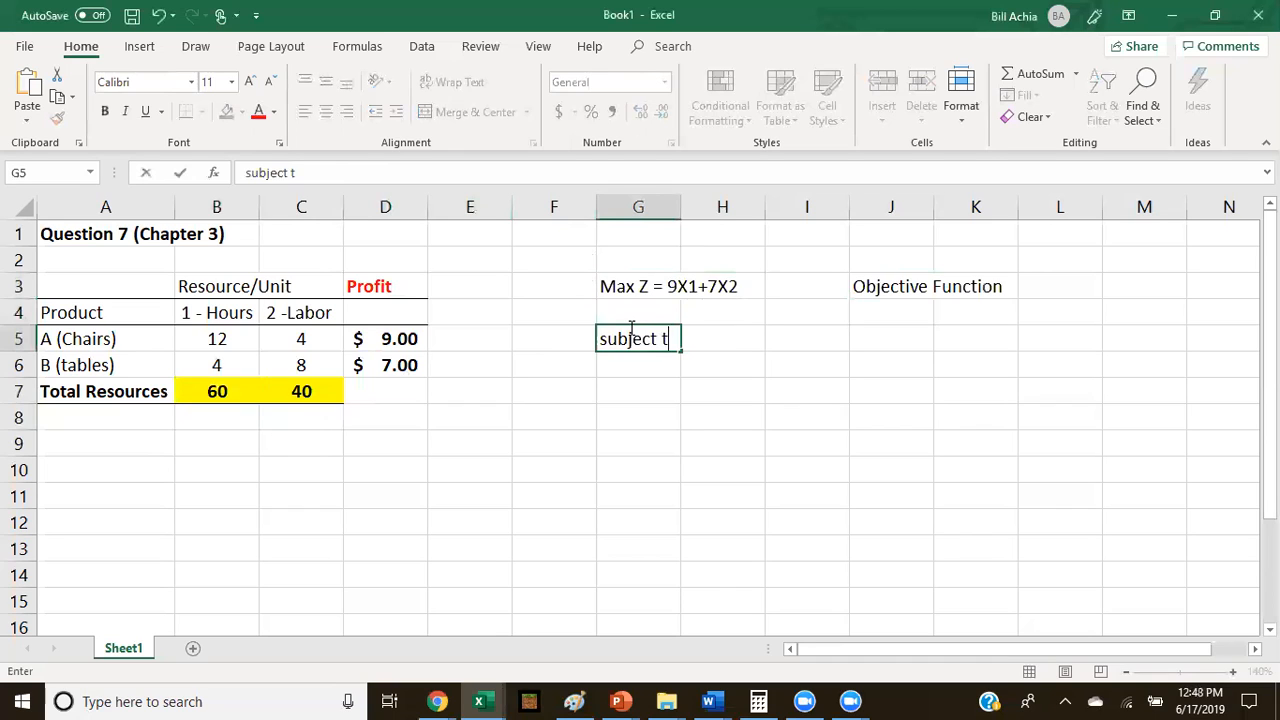
key("Return")
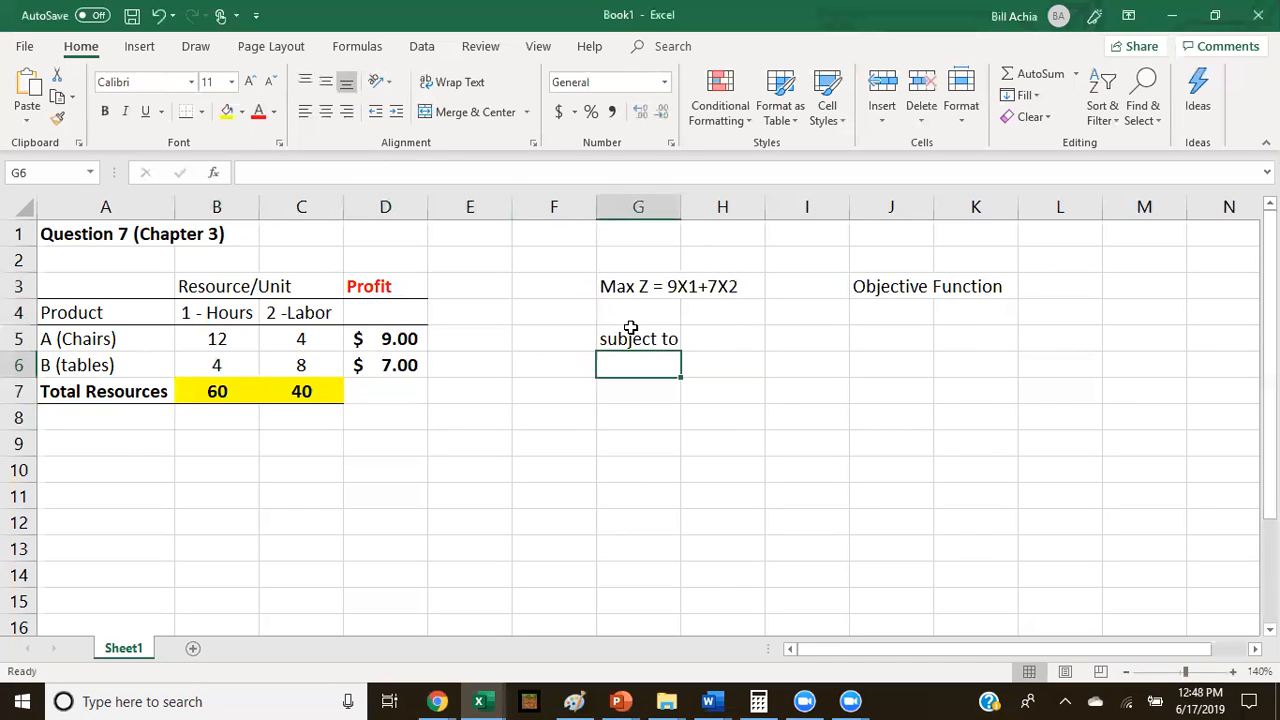
Enter the hours constraint "12x1 + 4x2 <= 60" in cell H6 and fit column H's width to its contents.
left_click_drag(230, 290, 229, 405)
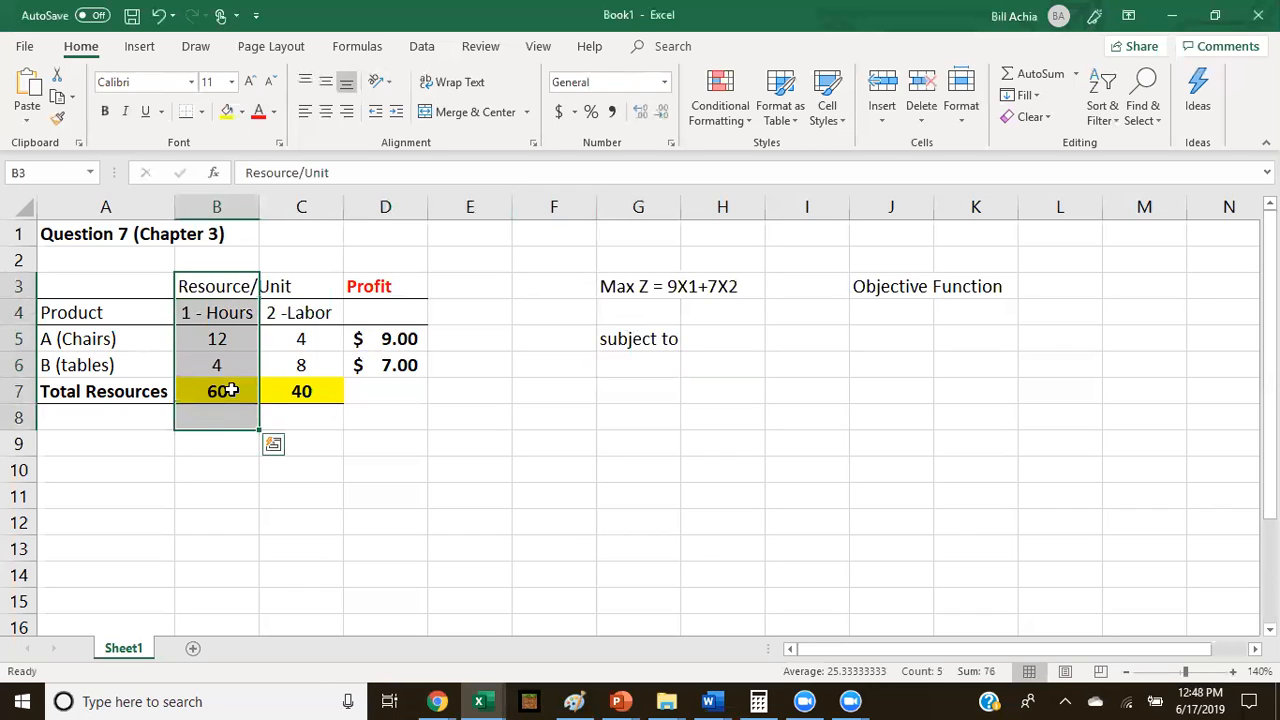
left_click(228, 391)
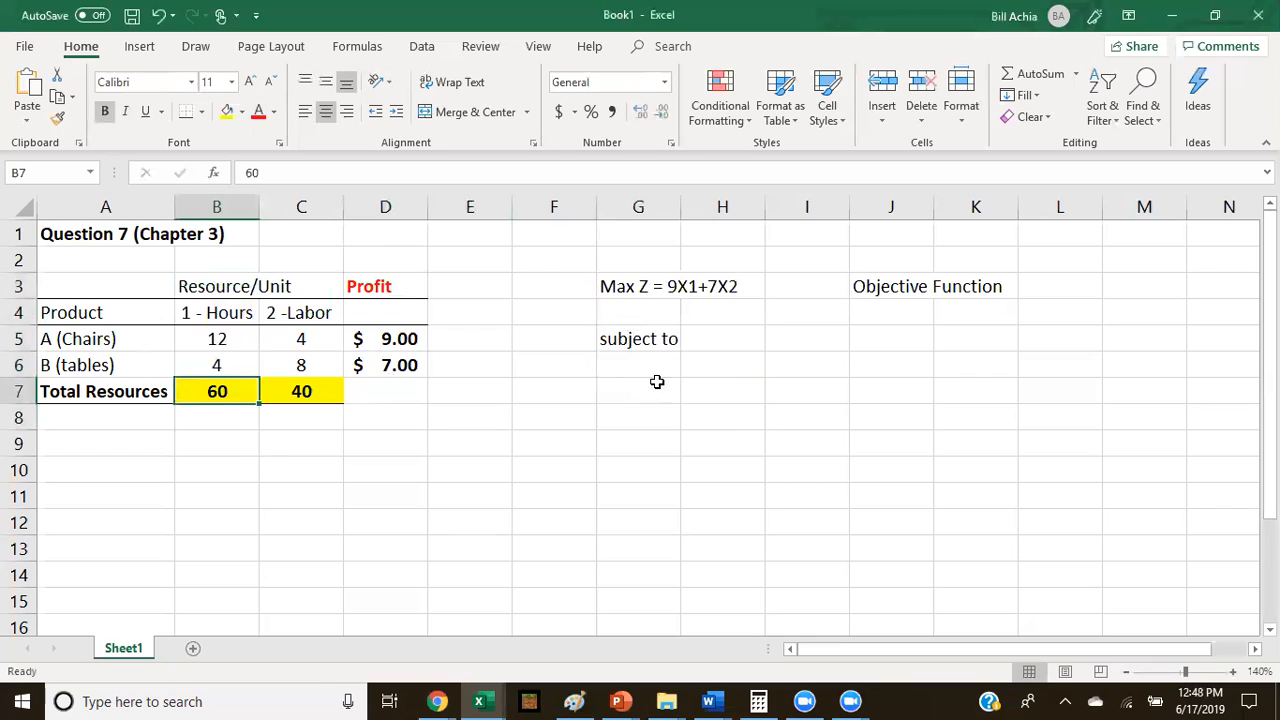
left_click(707, 366)
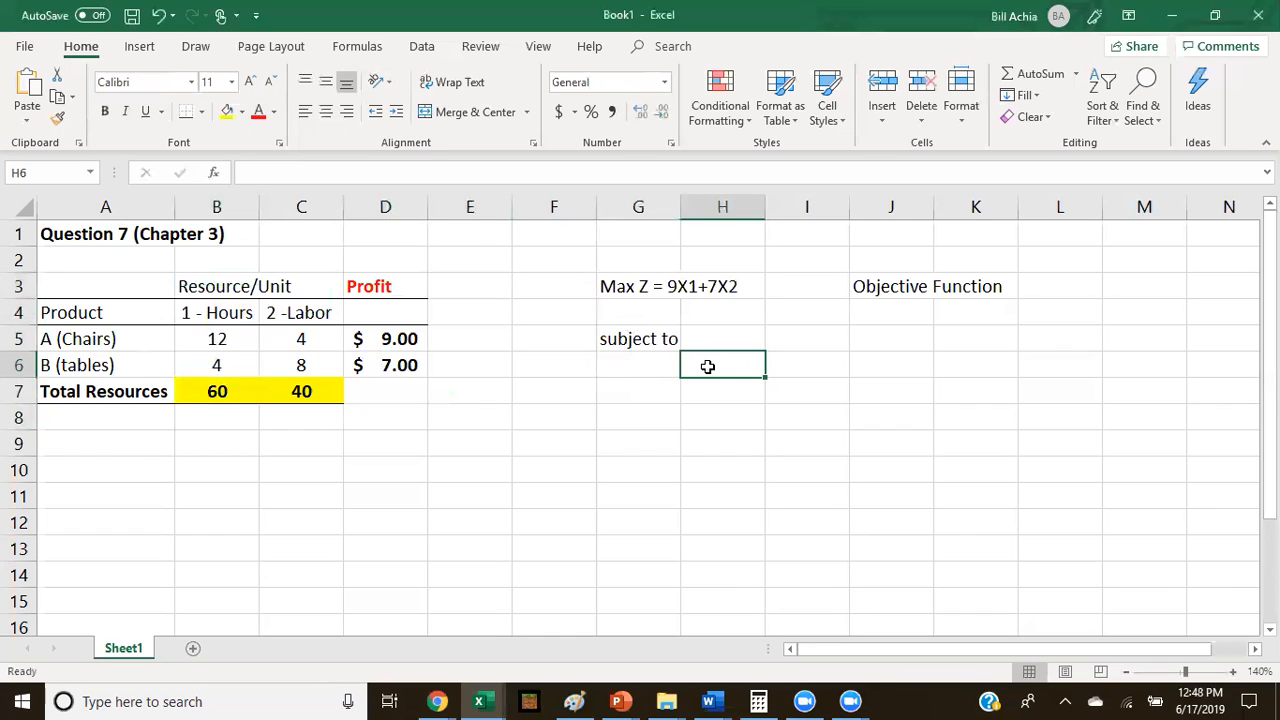
type("12")
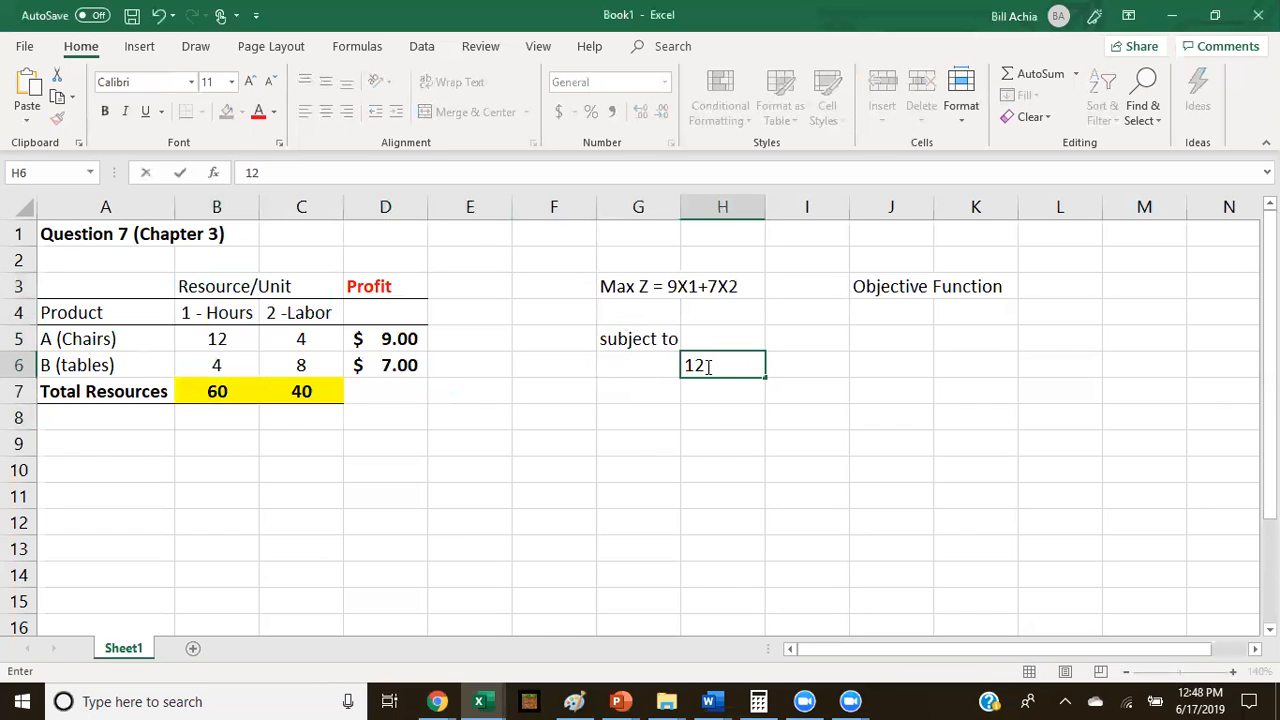
type("x1 + 4x2")
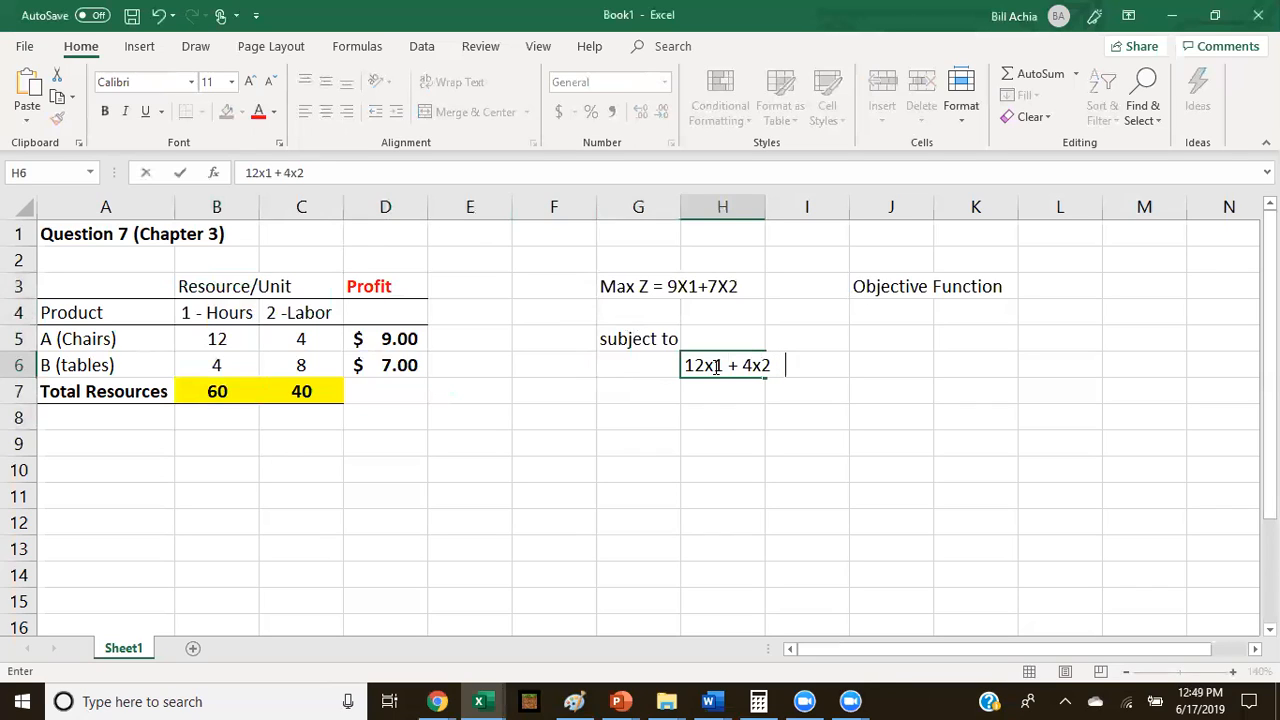
type("  <= 60")
key("Return")
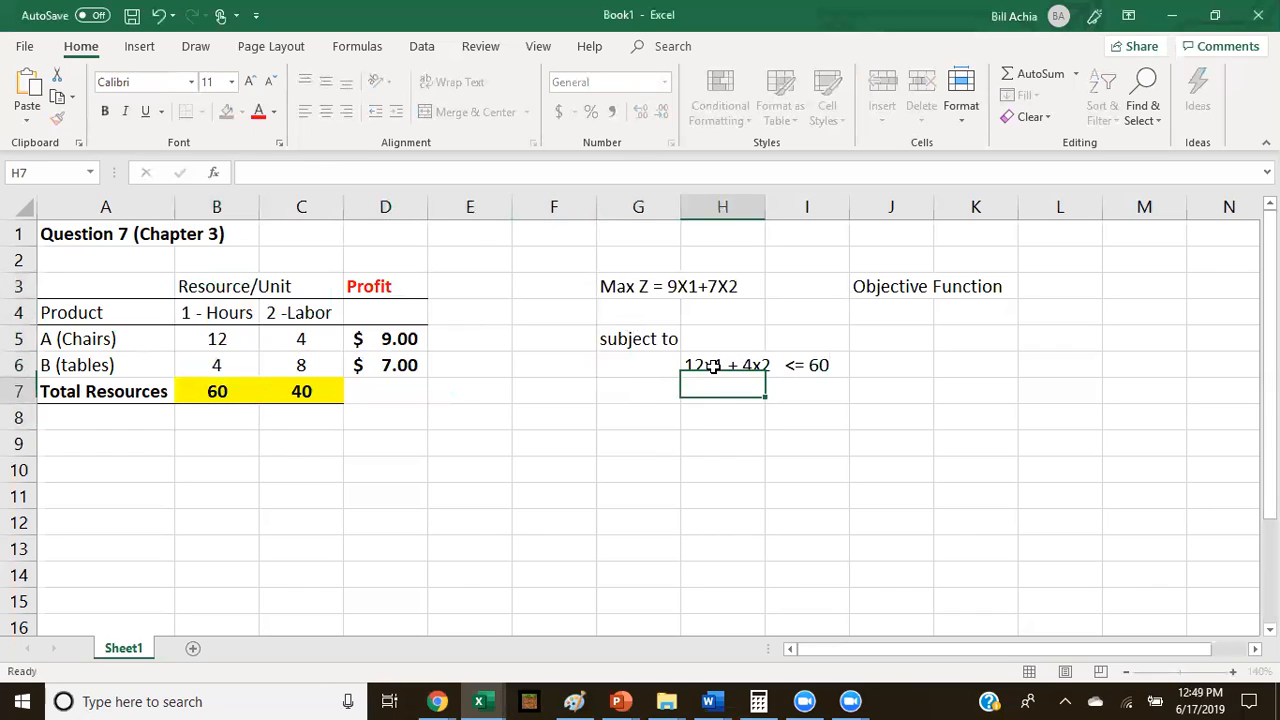
double_click(764, 207)
left_click(708, 368)
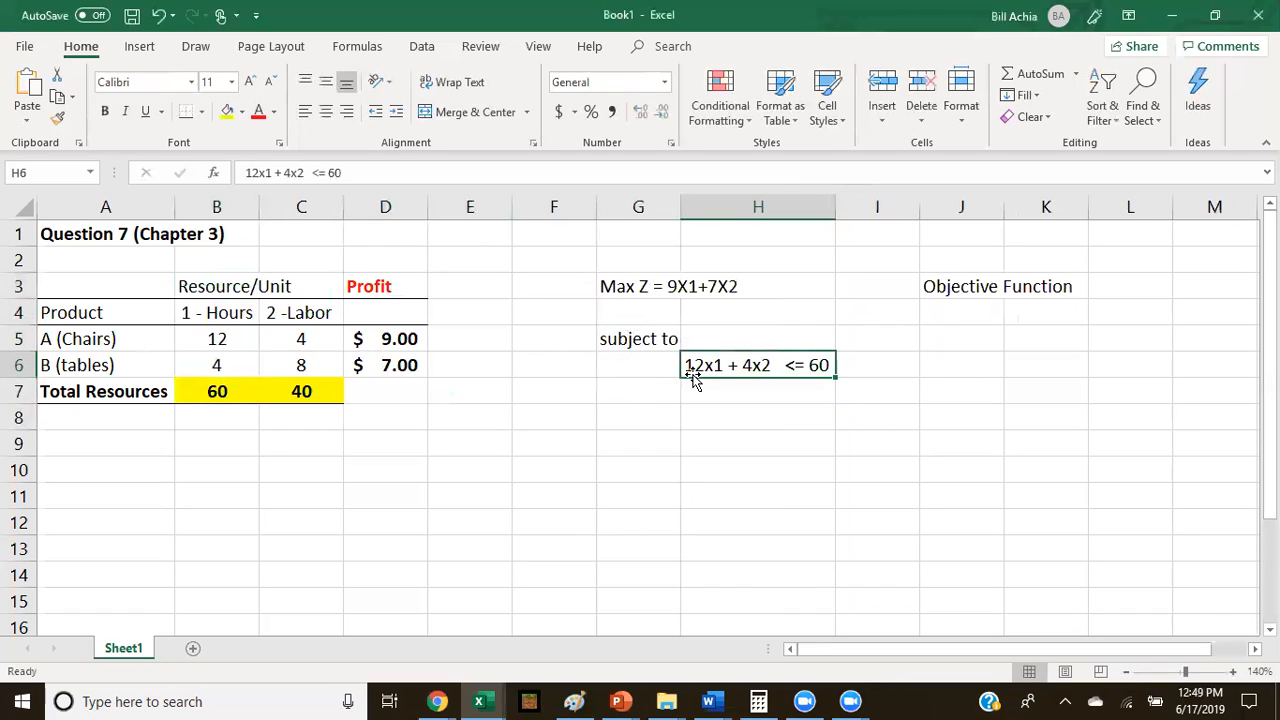
Enter the labor constraint "4x1 + 8x2 <= 40" in cell H7.
left_click(217, 364)
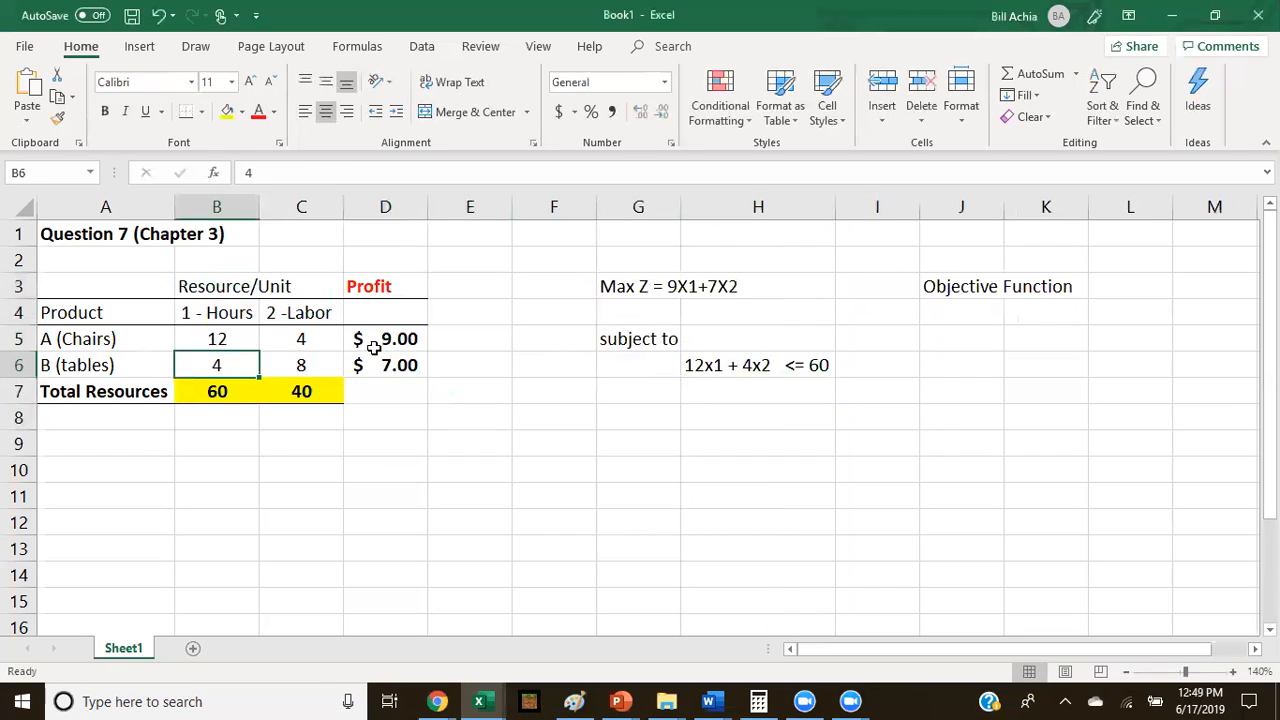
left_click(727, 388)
left_click_drag(305, 313, 310, 388)
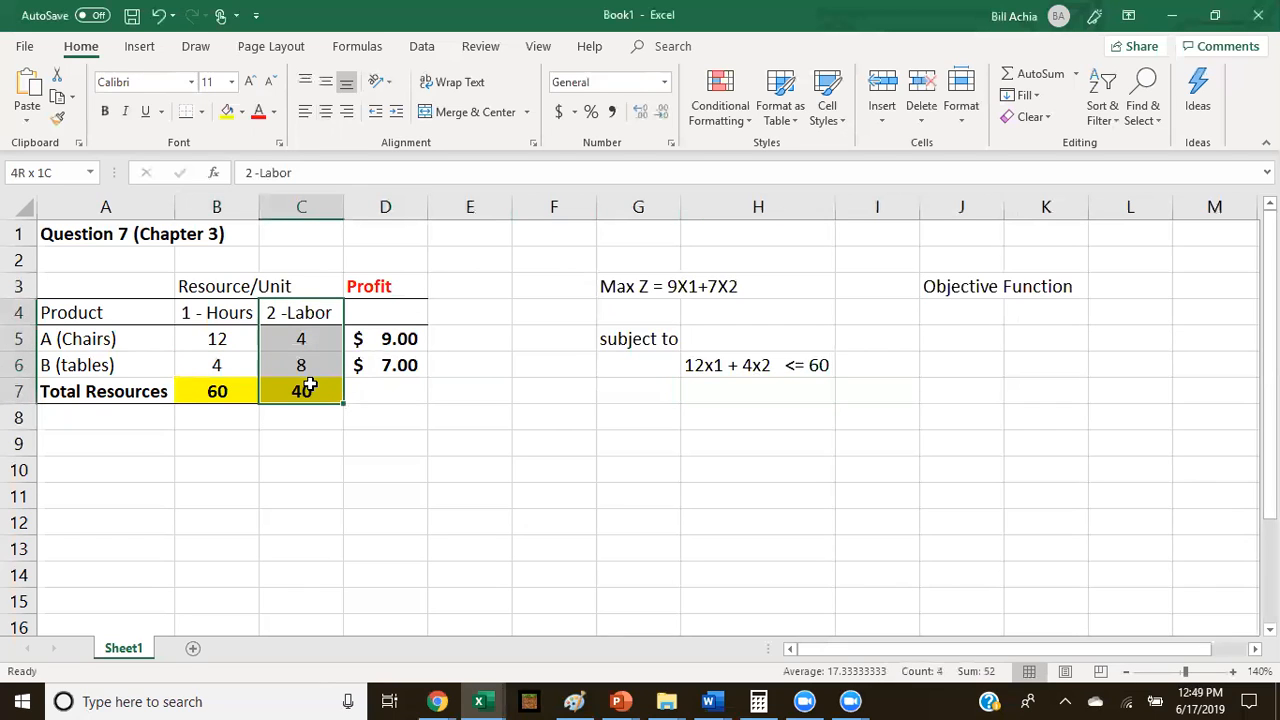
left_click(705, 393)
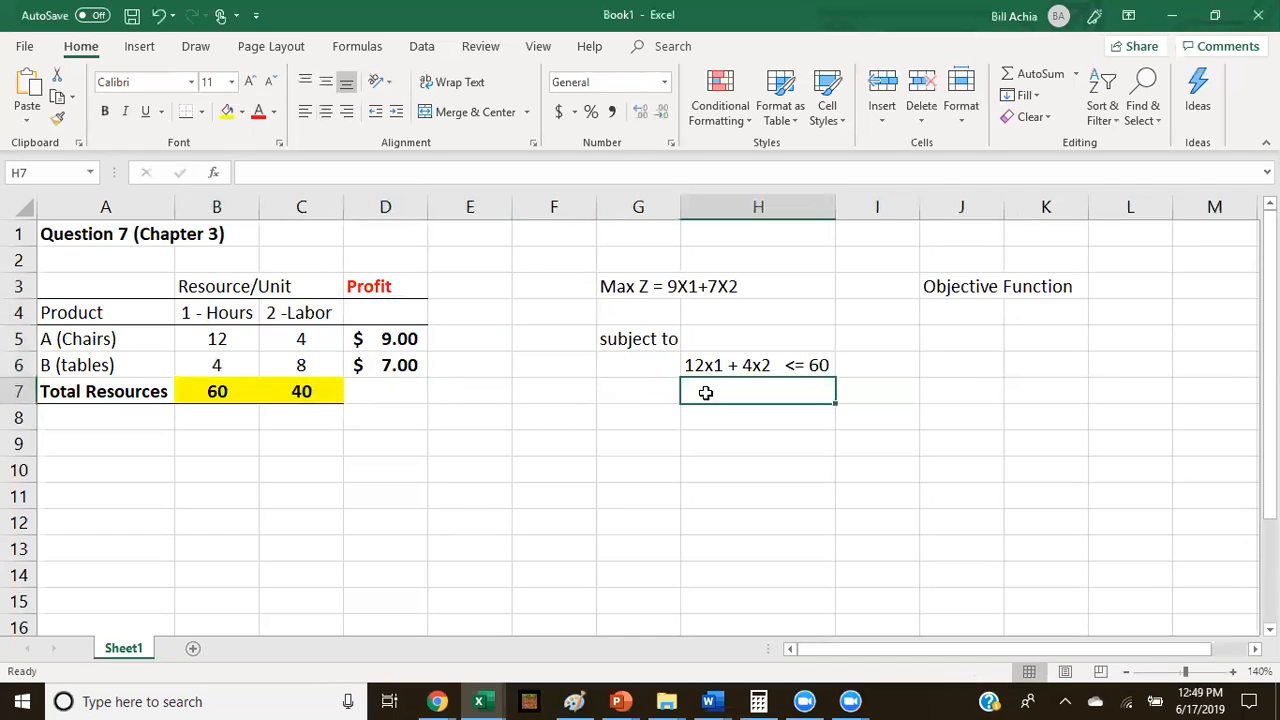
type("4")
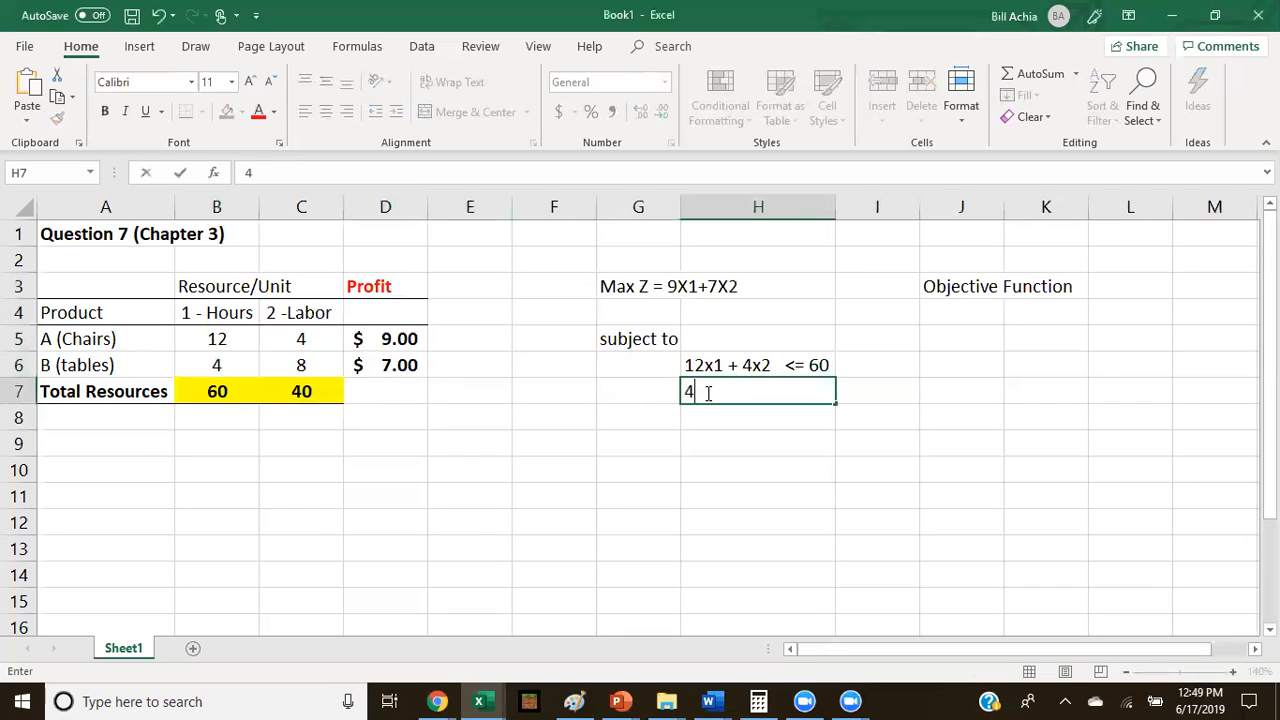
type("x")
type("+ 8x2")
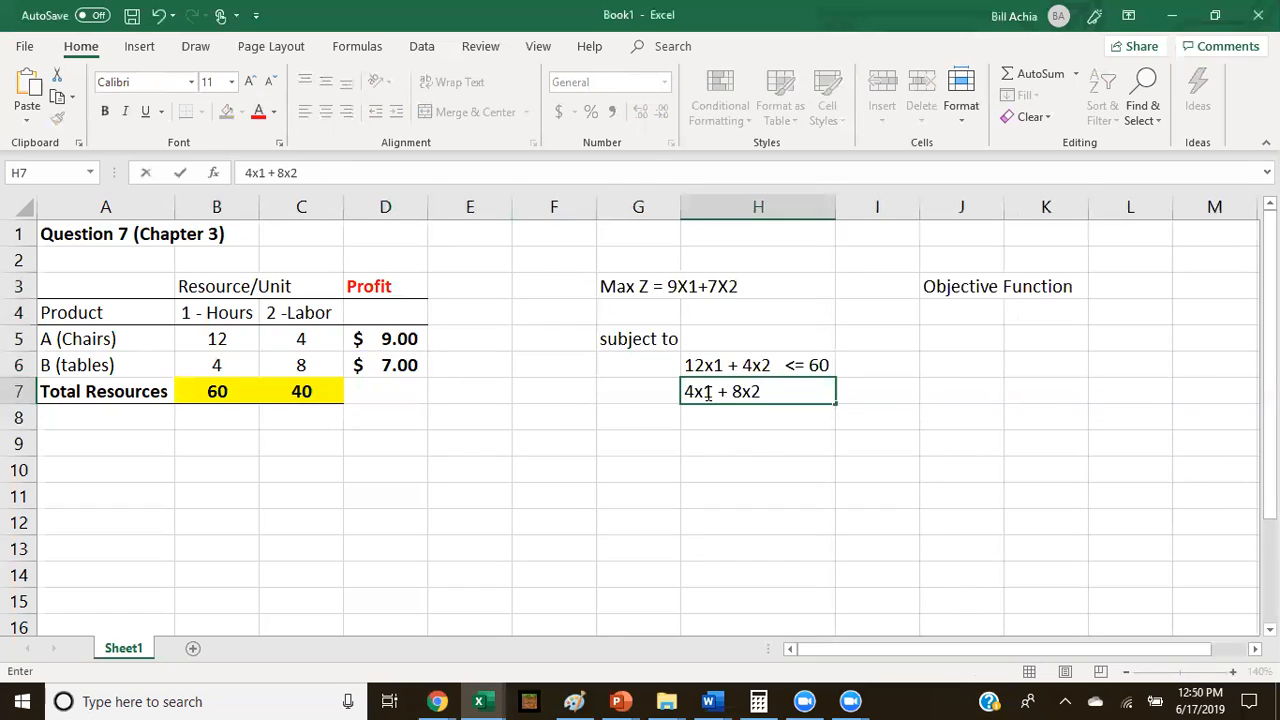
type(" <= 40")
key("Return")
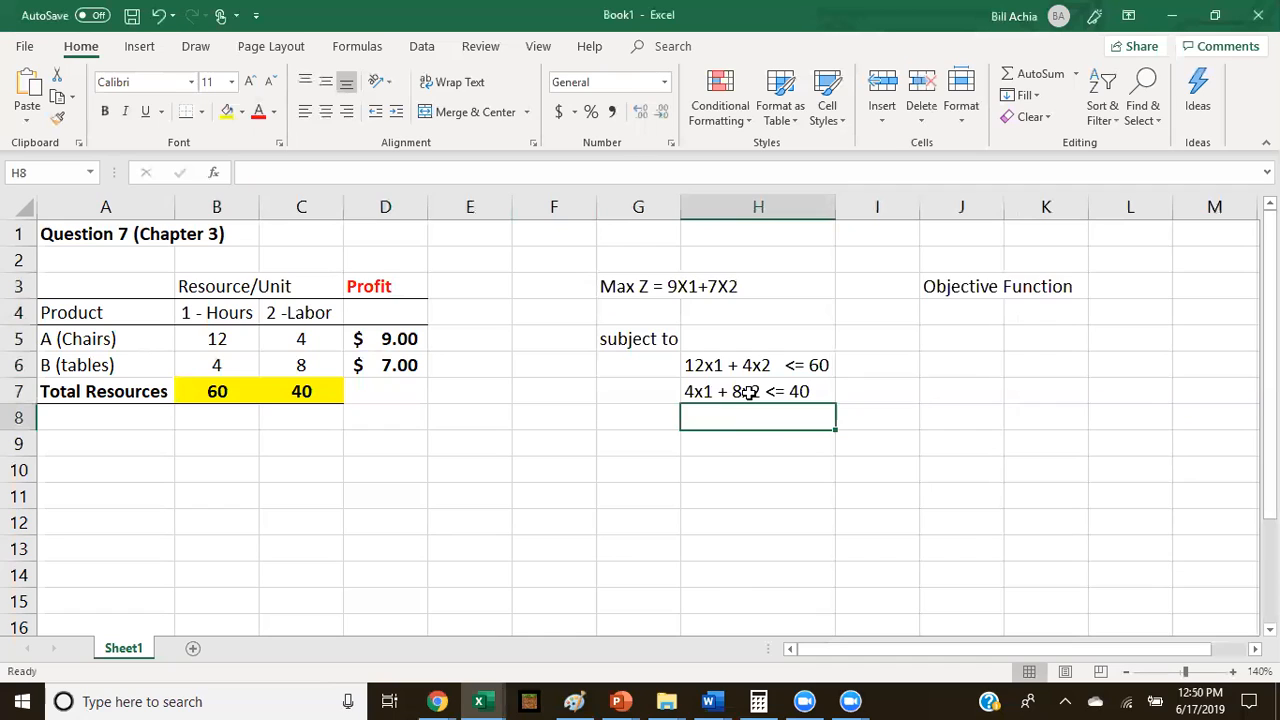
Enter the non-negativity constraint "x1, x2 > = 0" in cell H8, beneath the two resource constraints.
left_click(801, 365)
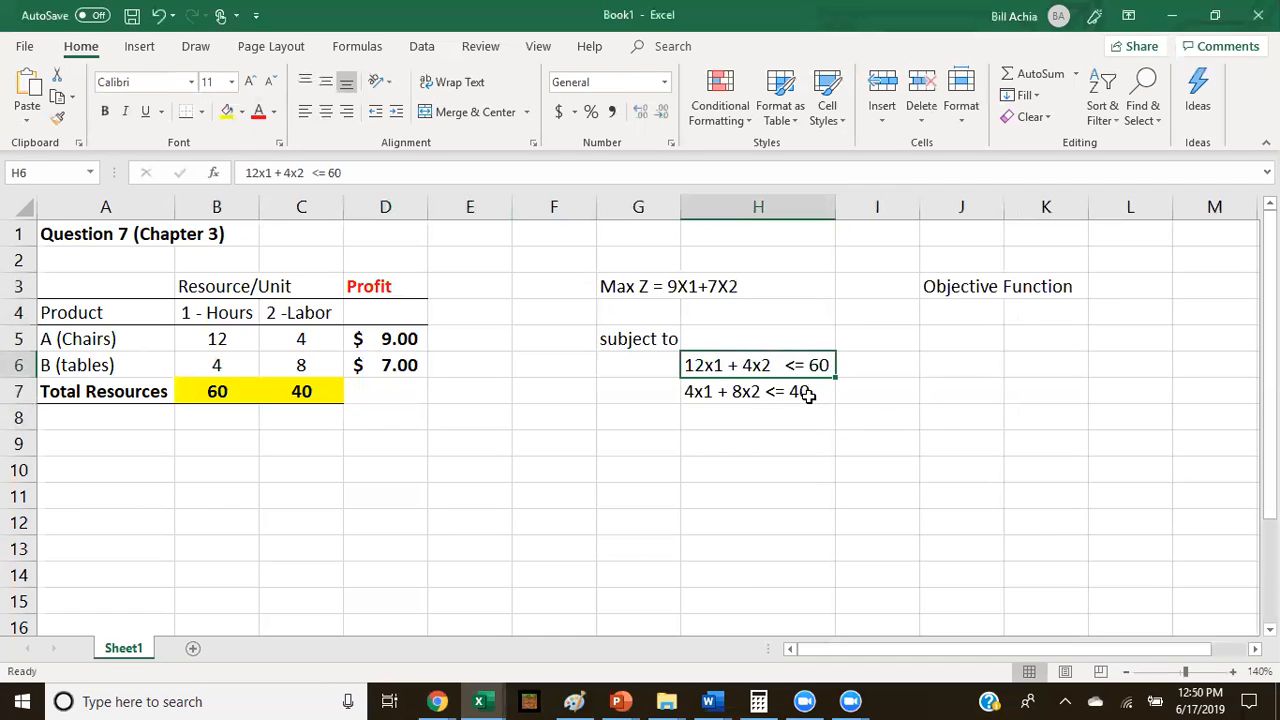
left_click(808, 394)
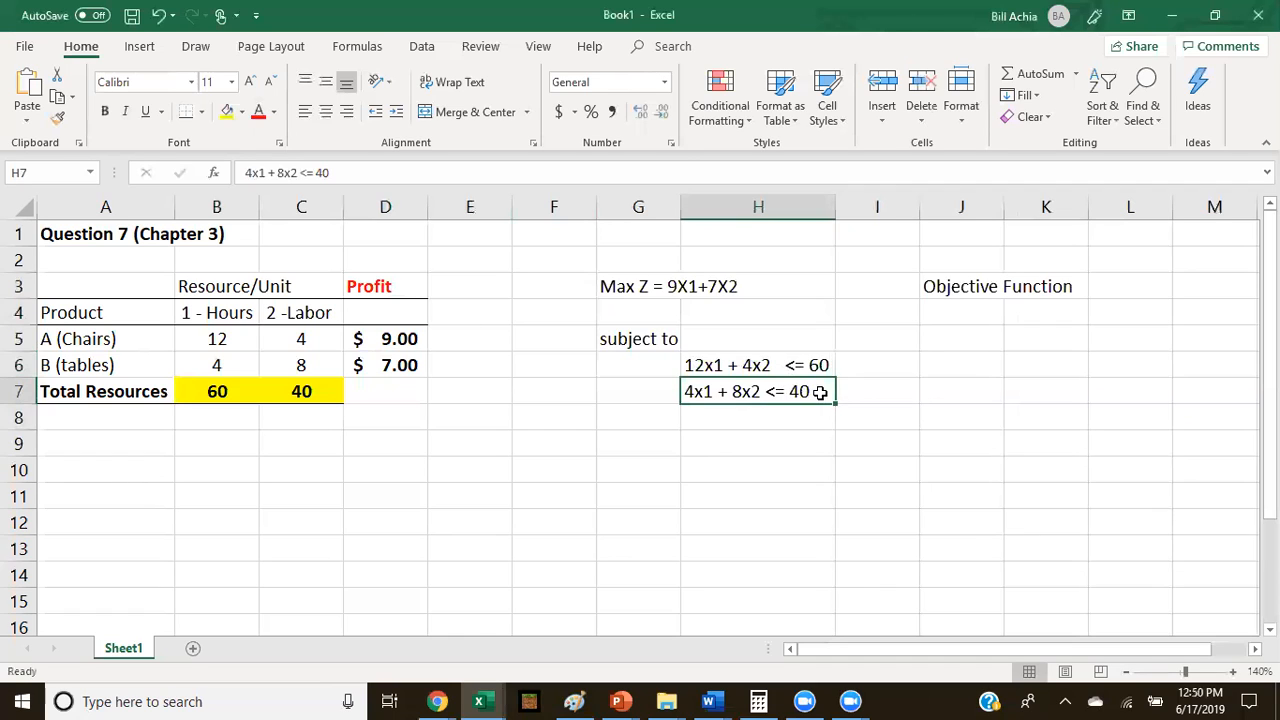
left_click(704, 416)
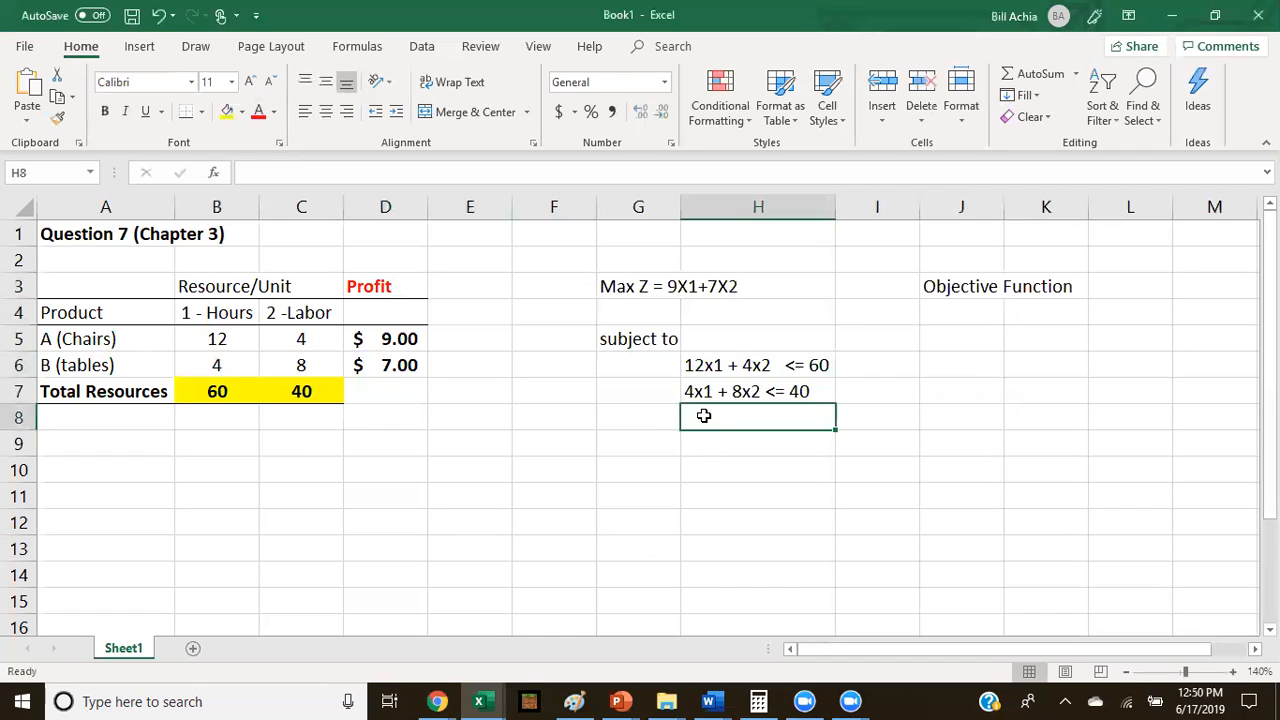
type("x1,")
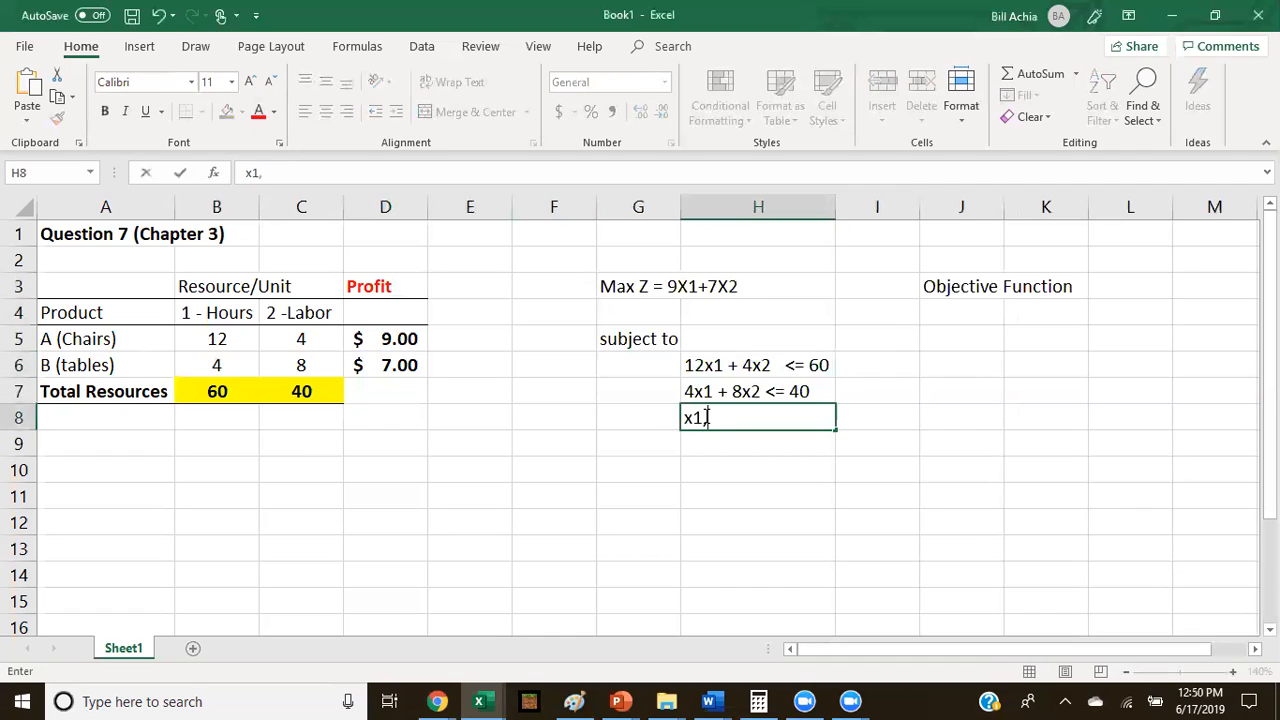
type(" x2 > = 0")
key("Return")
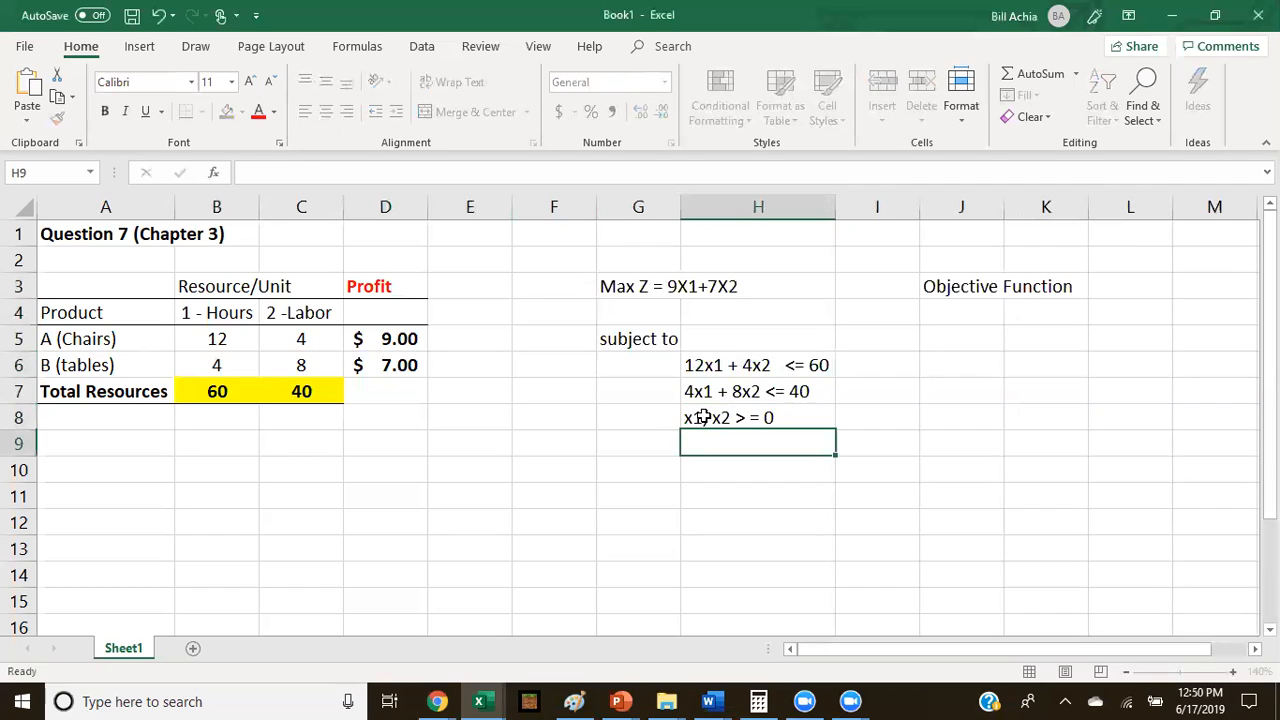
left_click(728, 418)
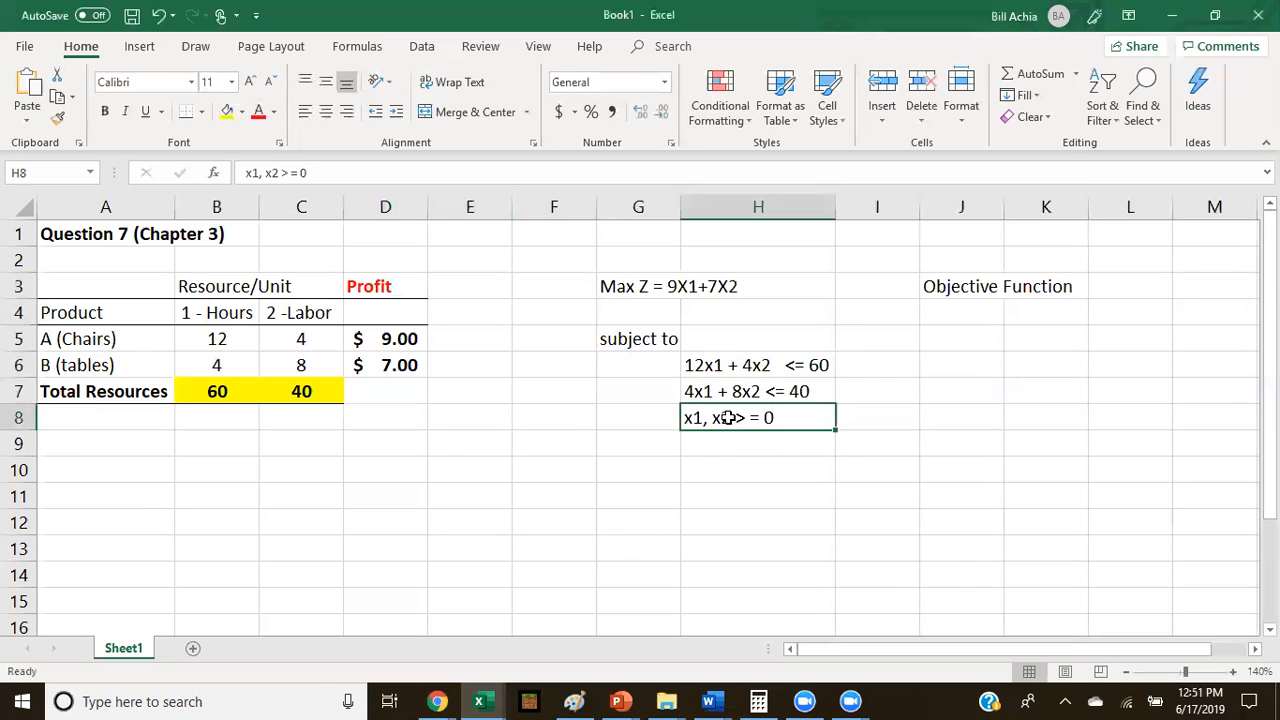
Fill the objective function and constraints block, G3:H8, with standard yellow.
left_click(694, 446)
left_click(622, 284)
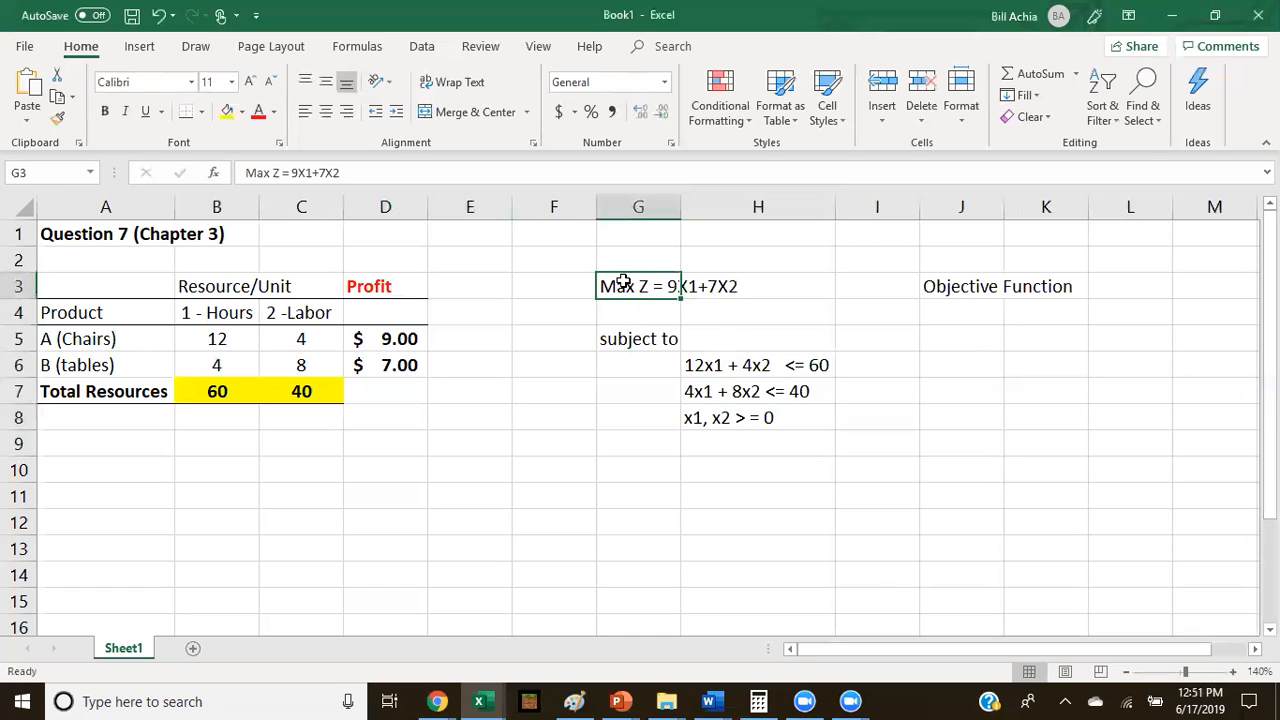
left_click_drag(622, 284, 755, 420)
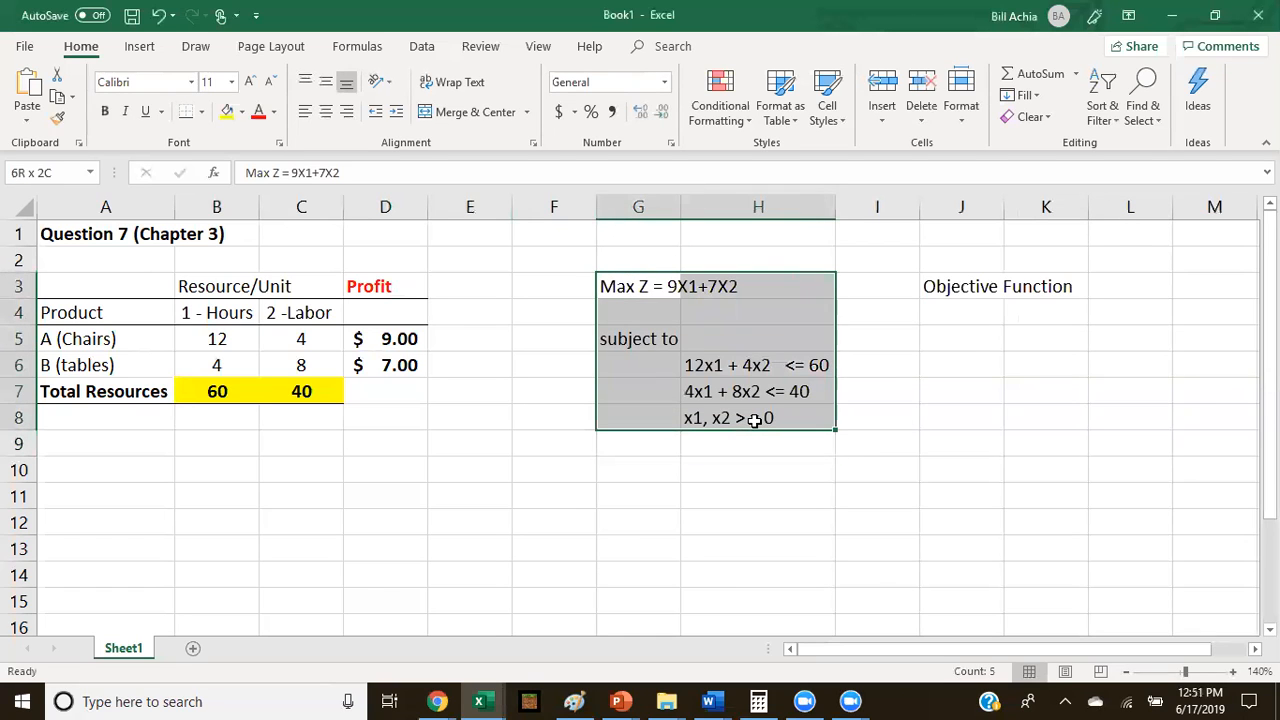
left_click(242, 112)
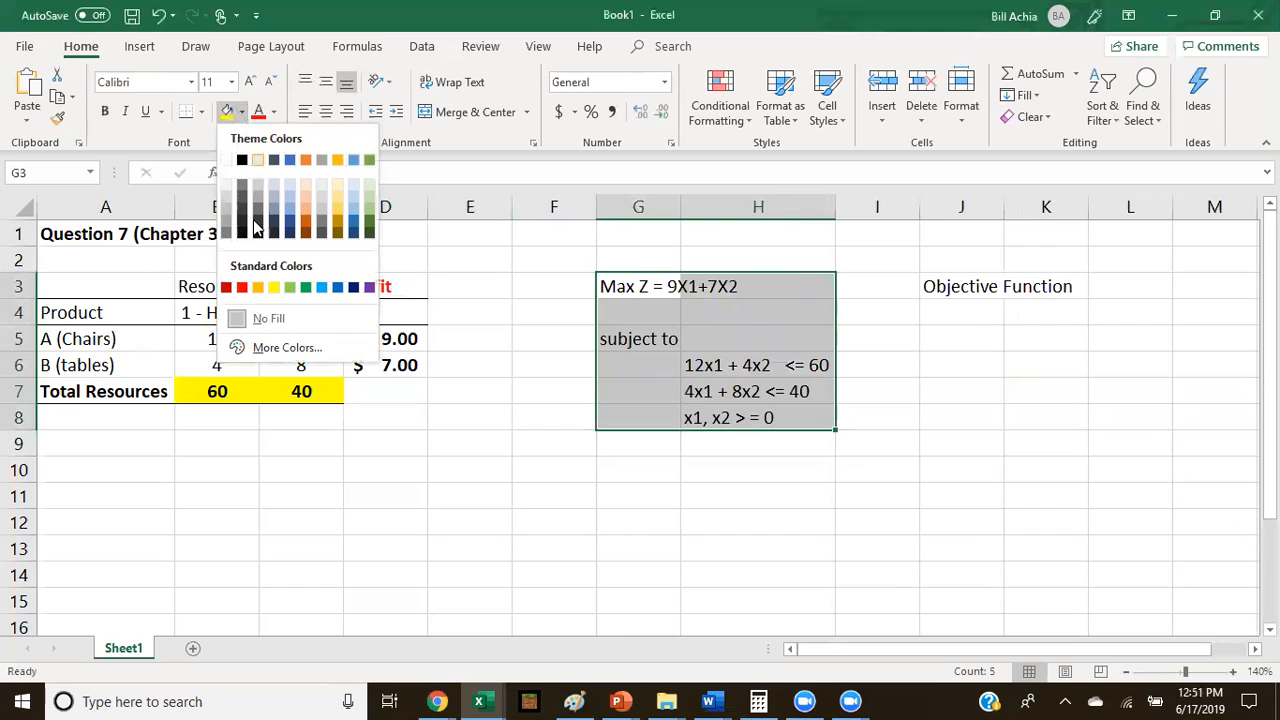
left_click(274, 287)
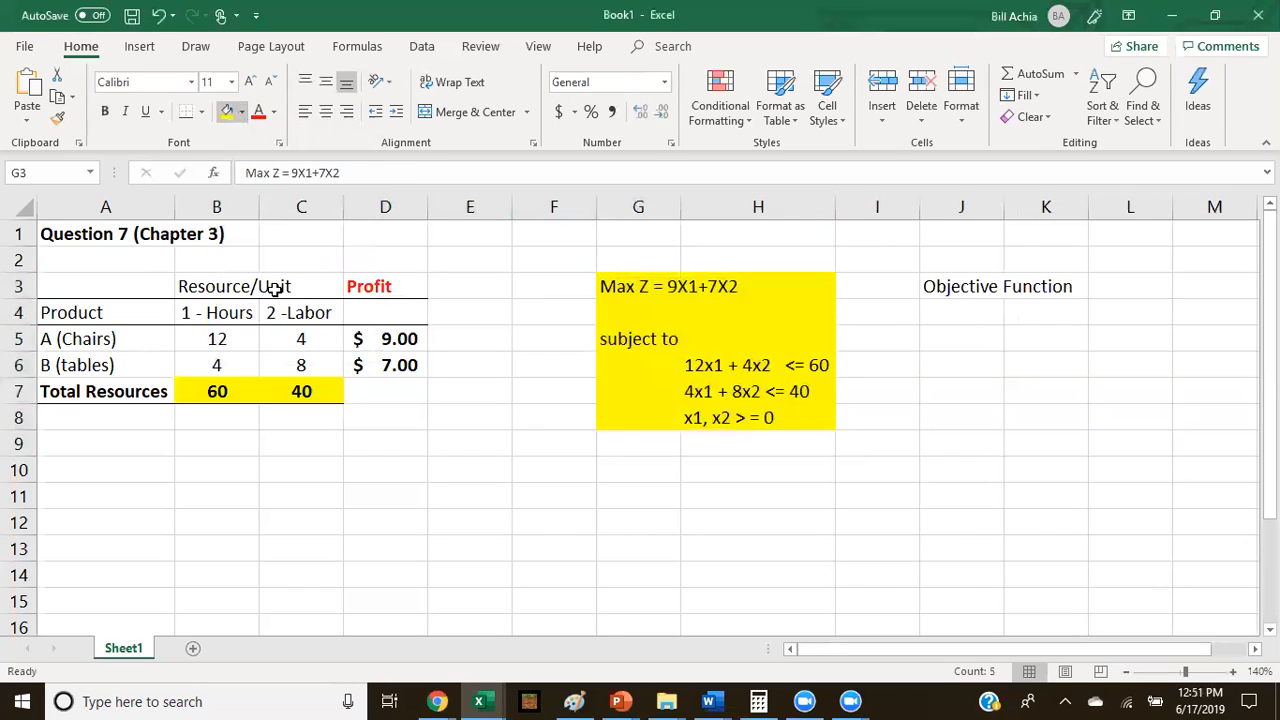
left_click(510, 436)
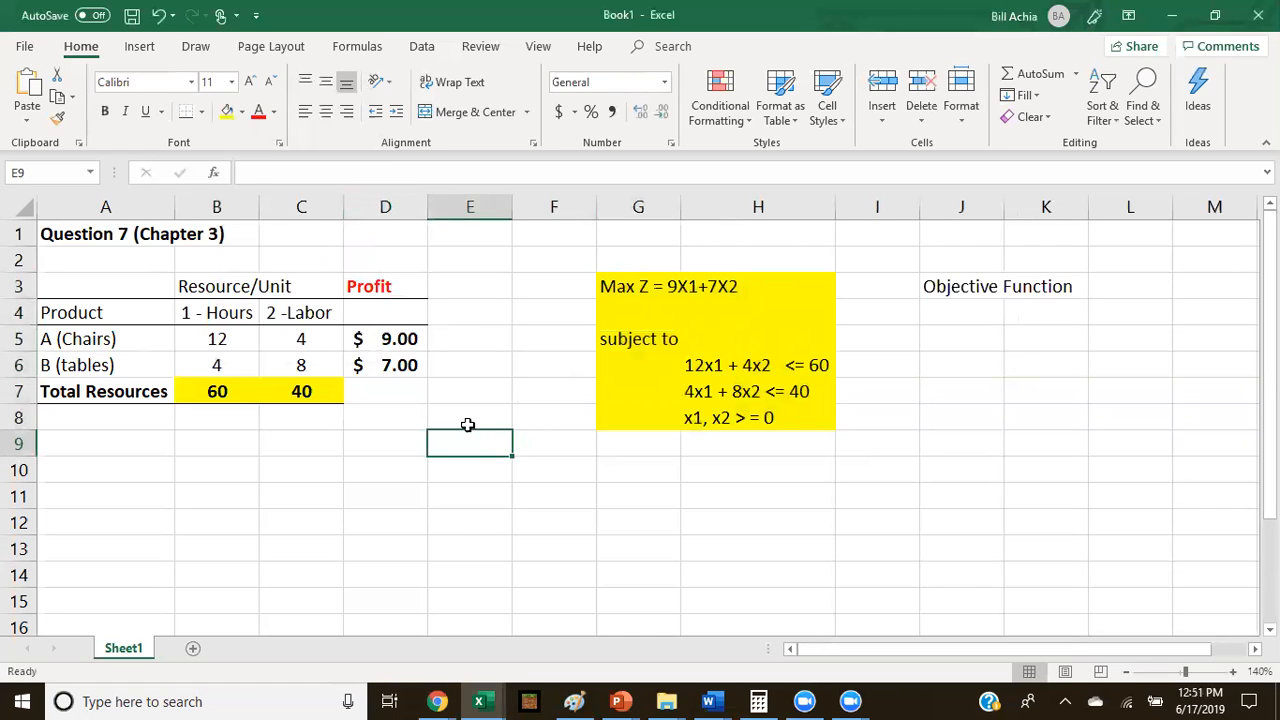
left_click(381, 468)
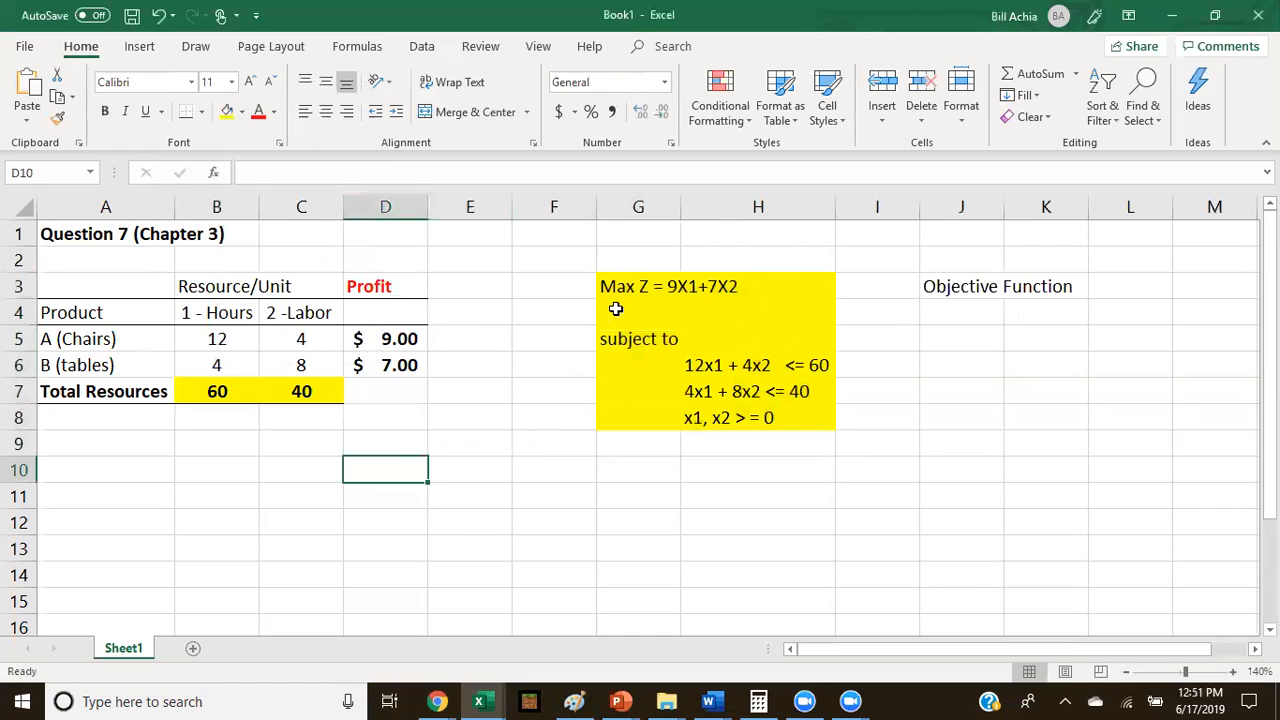
left_click_drag(616, 286, 764, 410)
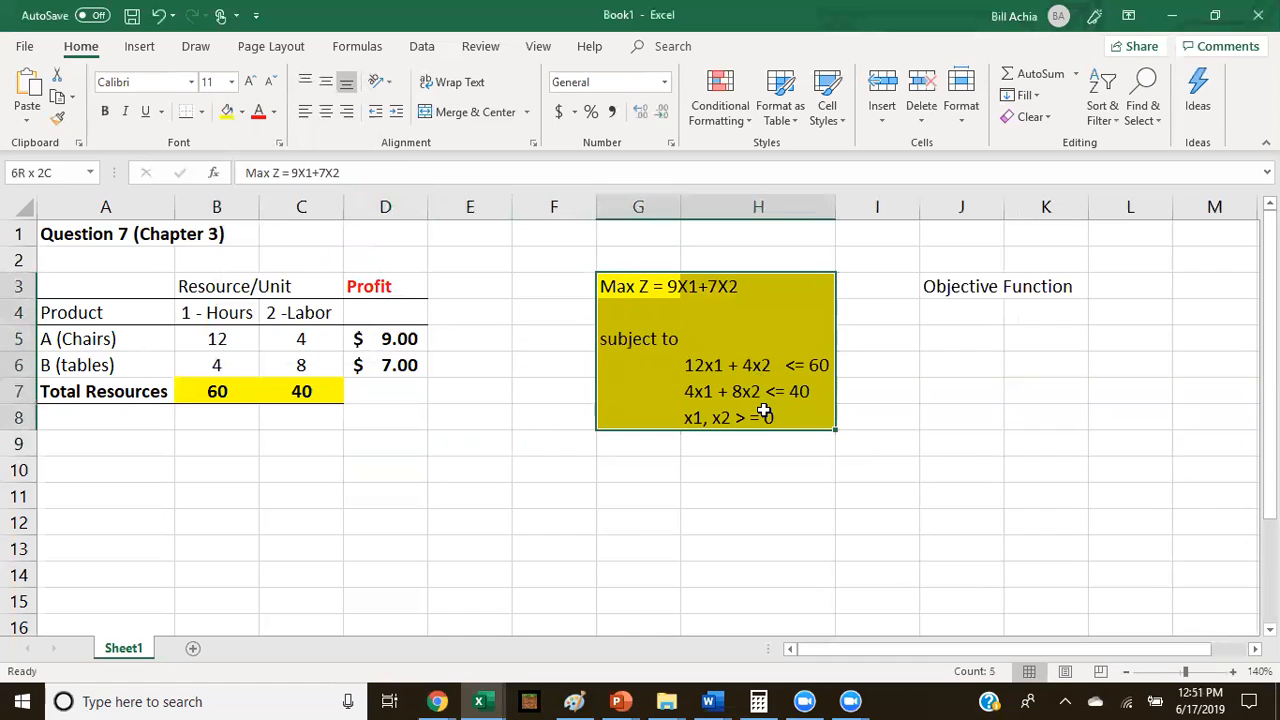
left_click_drag(112, 297, 361, 391)
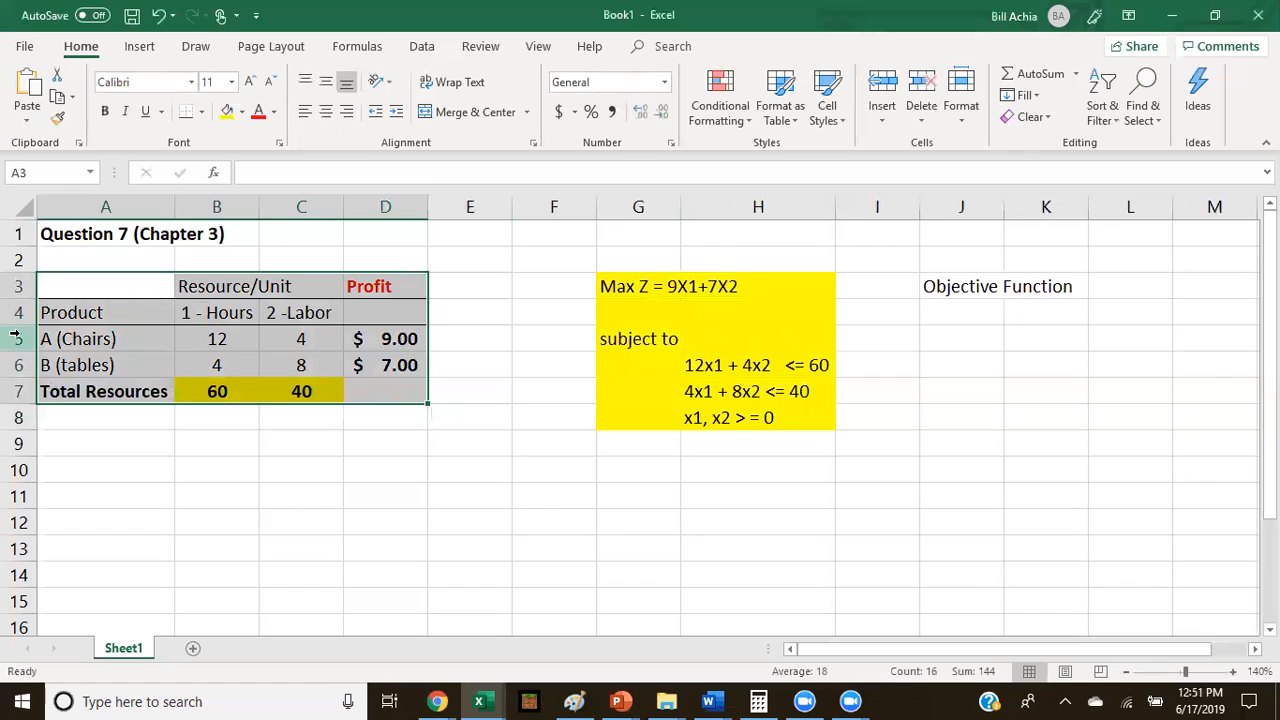
left_click(401, 493)
left_click_drag(623, 287, 735, 287)
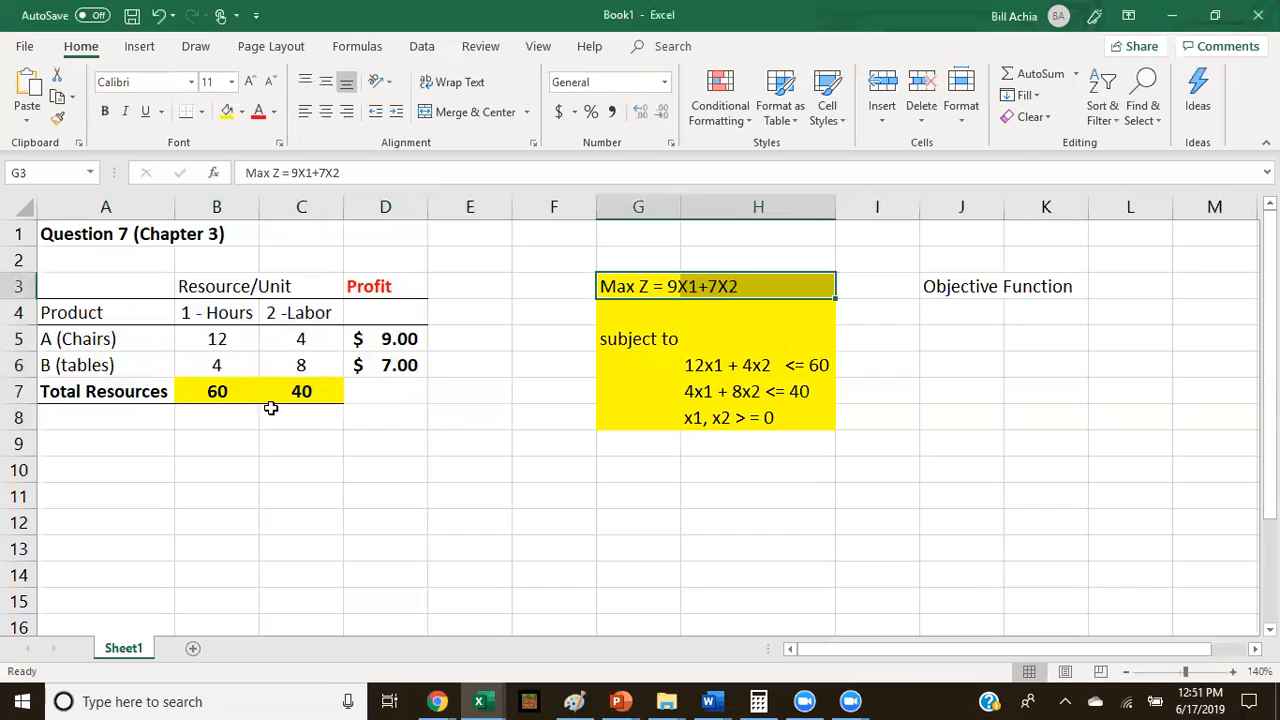
Format cell D10 with a yellow fill and All Borders.
left_click(371, 467)
left_click(227, 111)
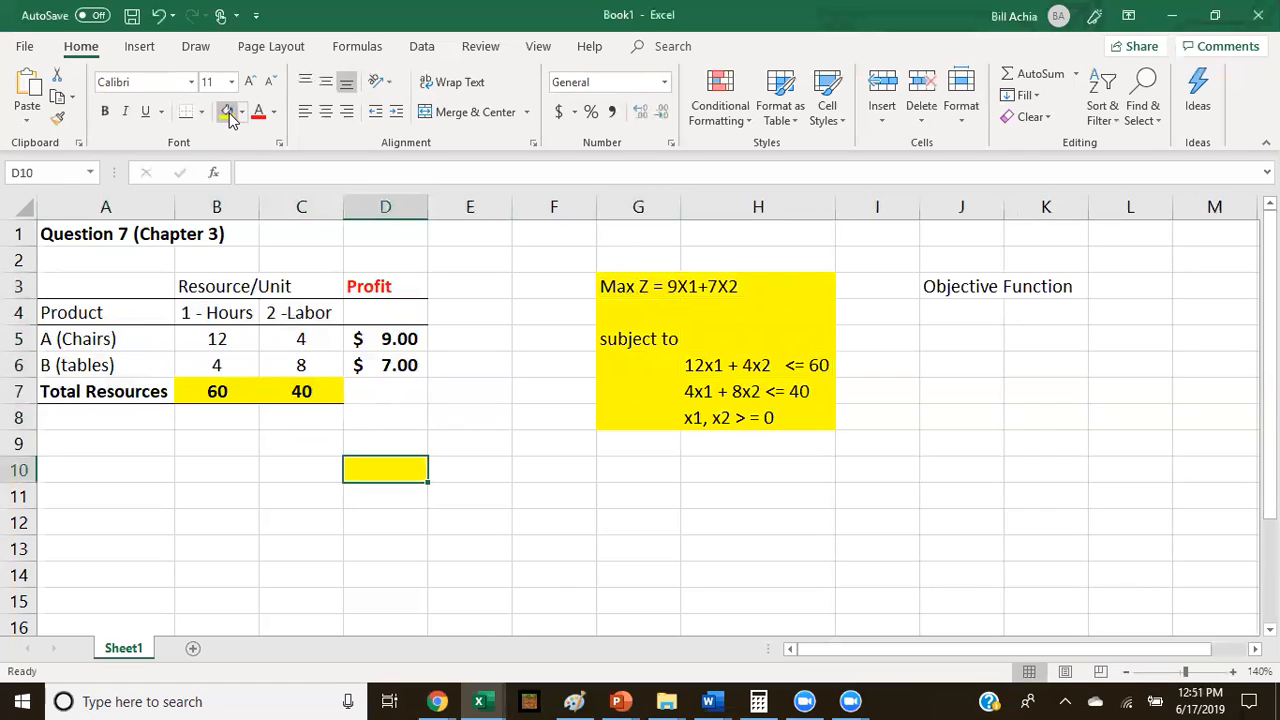
left_click(204, 113)
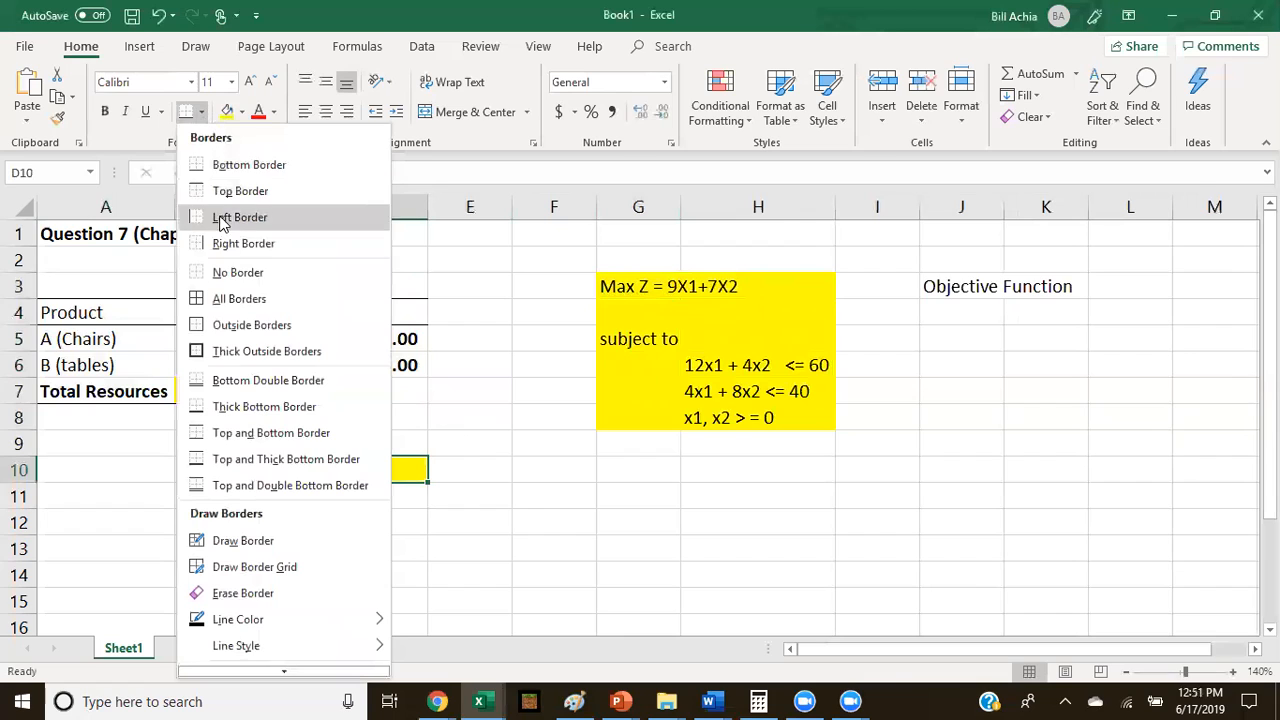
left_click(218, 298)
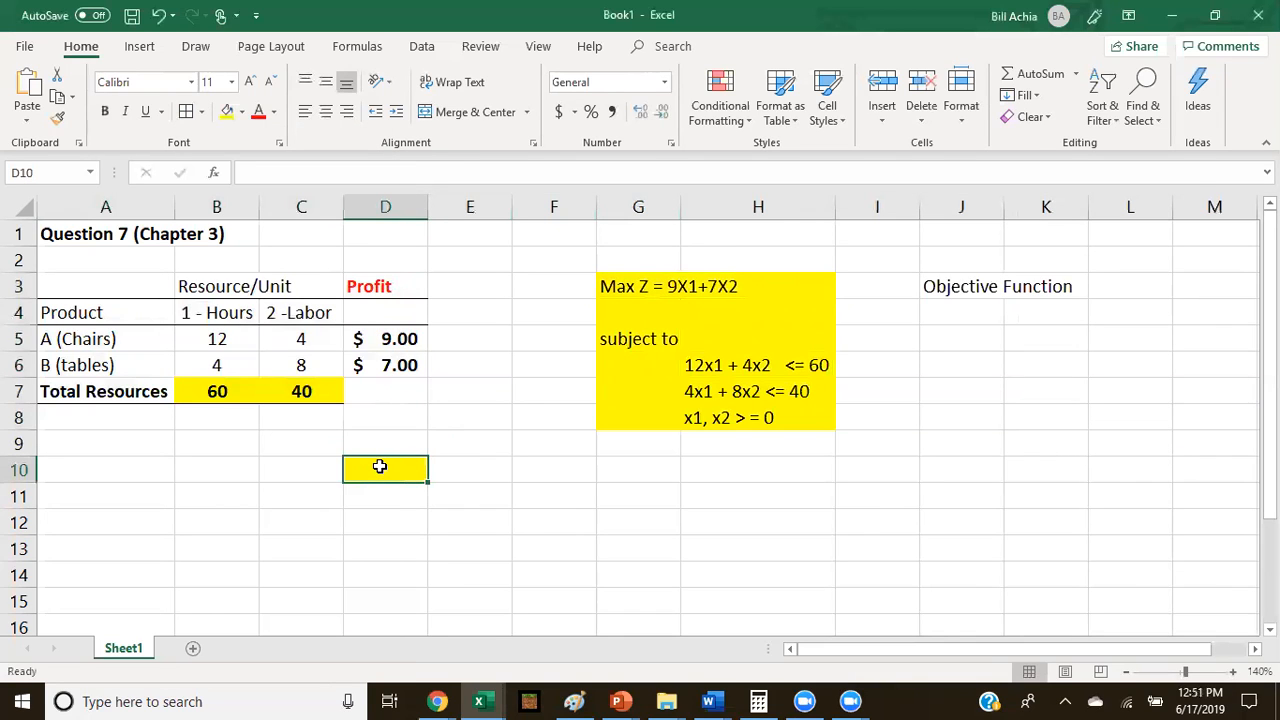
Change the fill of cell D10 to standard light green.
left_click(242, 112)
left_click(289, 285)
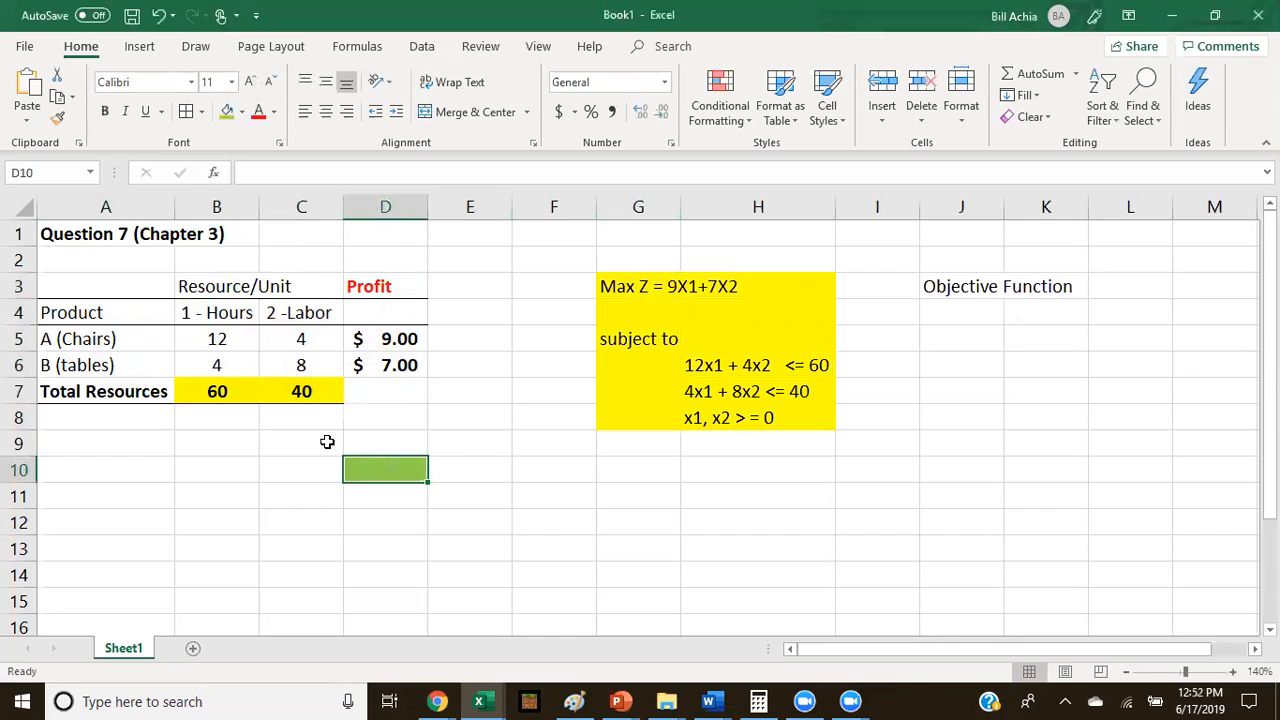
Enter the decision variable names "x1" in cell B9 and "x2" in cell C9.
left_click(216, 449)
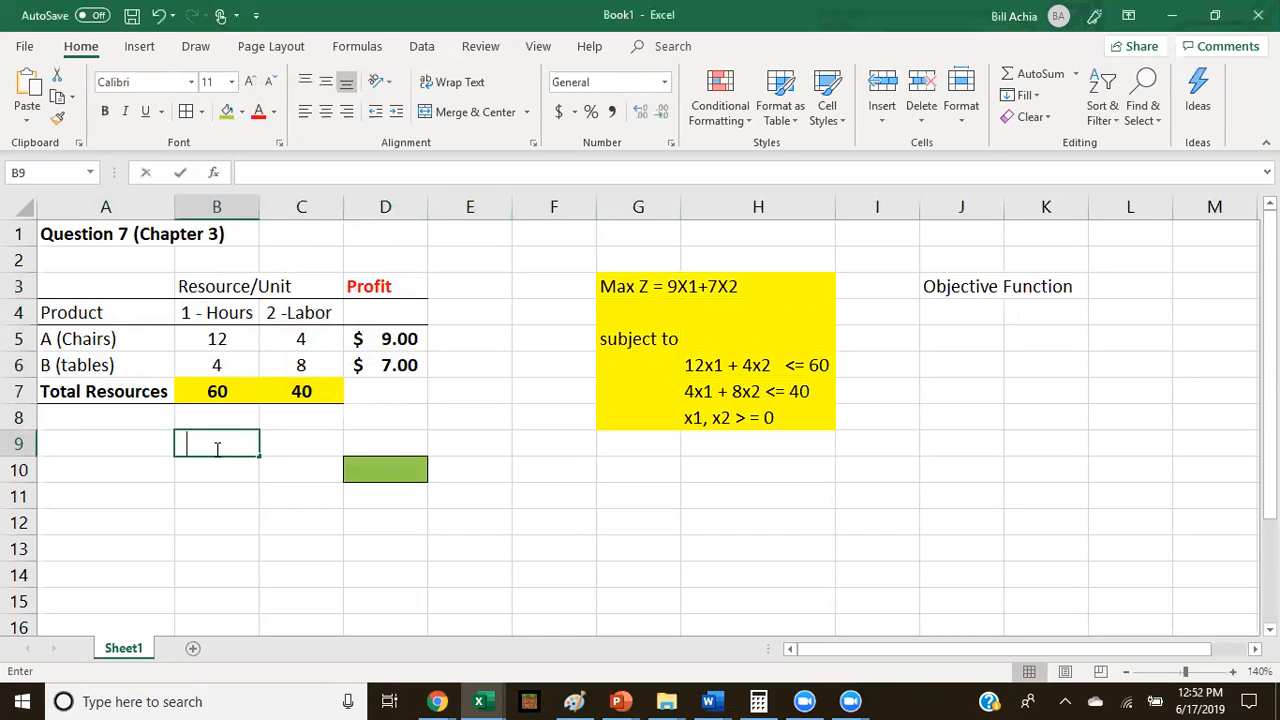
type("x1")
key("Tab")
type("x2")
key("Tab")
Format cells B9:C9 with All Borders, a standard orange fill and centered text.
left_click_drag(216, 446, 271, 441)
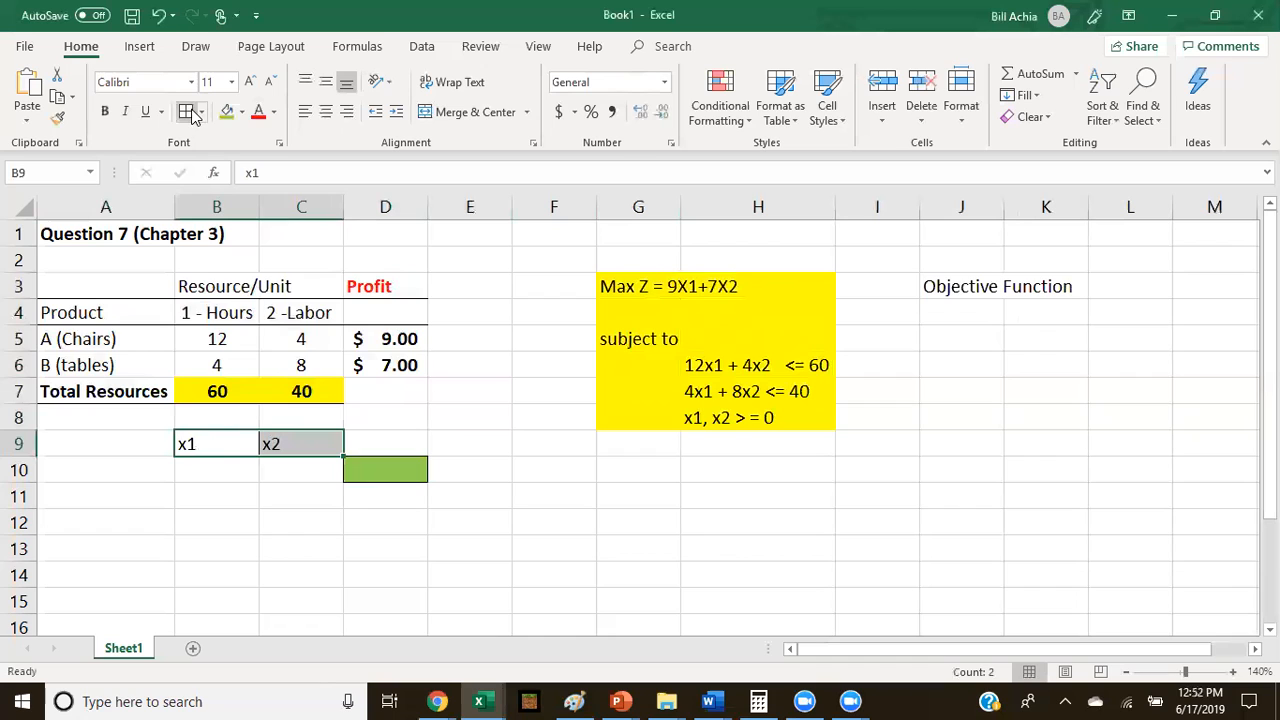
left_click(241, 112)
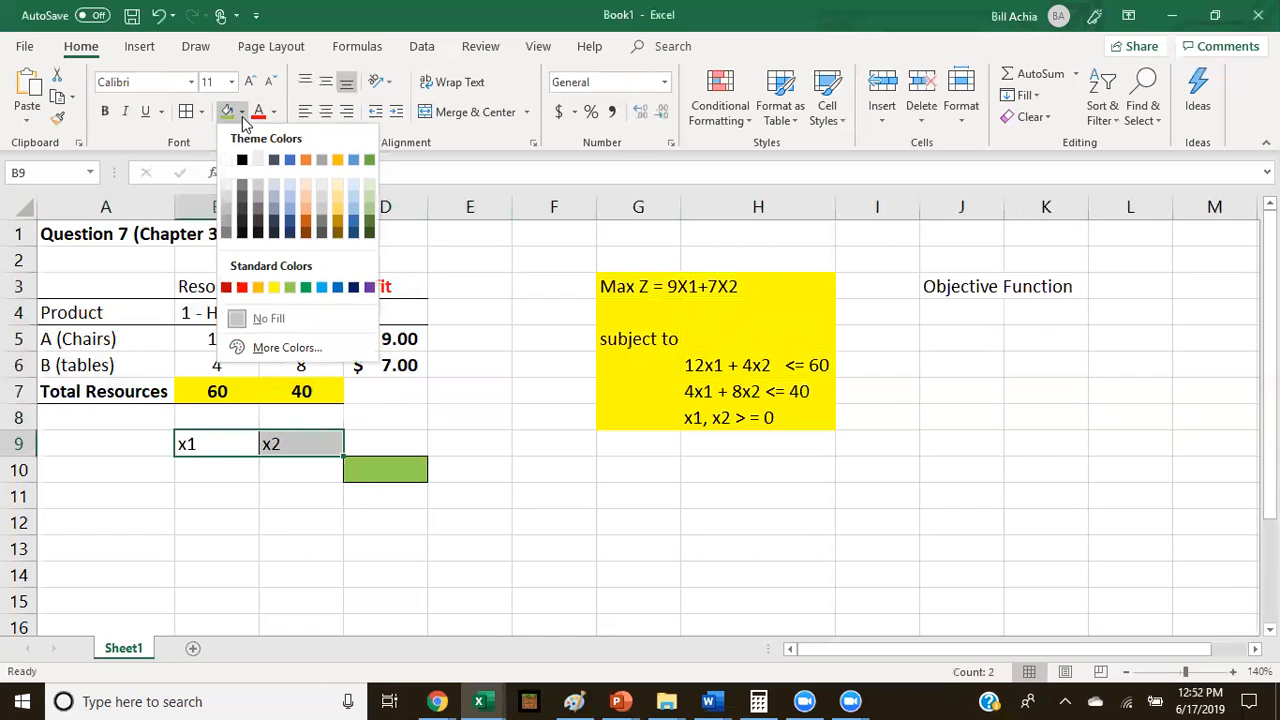
left_click(259, 289)
left_click(325, 113)
left_click(244, 443)
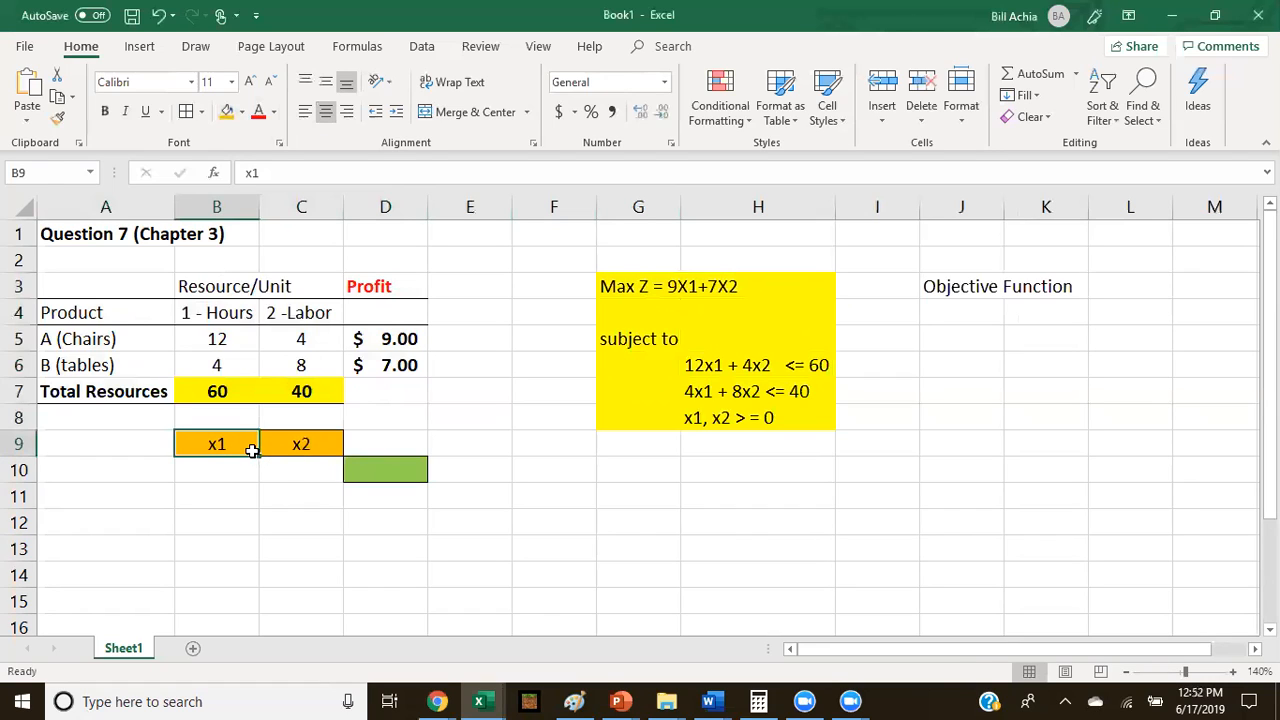
left_click_drag(251, 449, 286, 440)
Label cell A9 "Decision Variables" and widen column A to fit its contents.
left_click(130, 445)
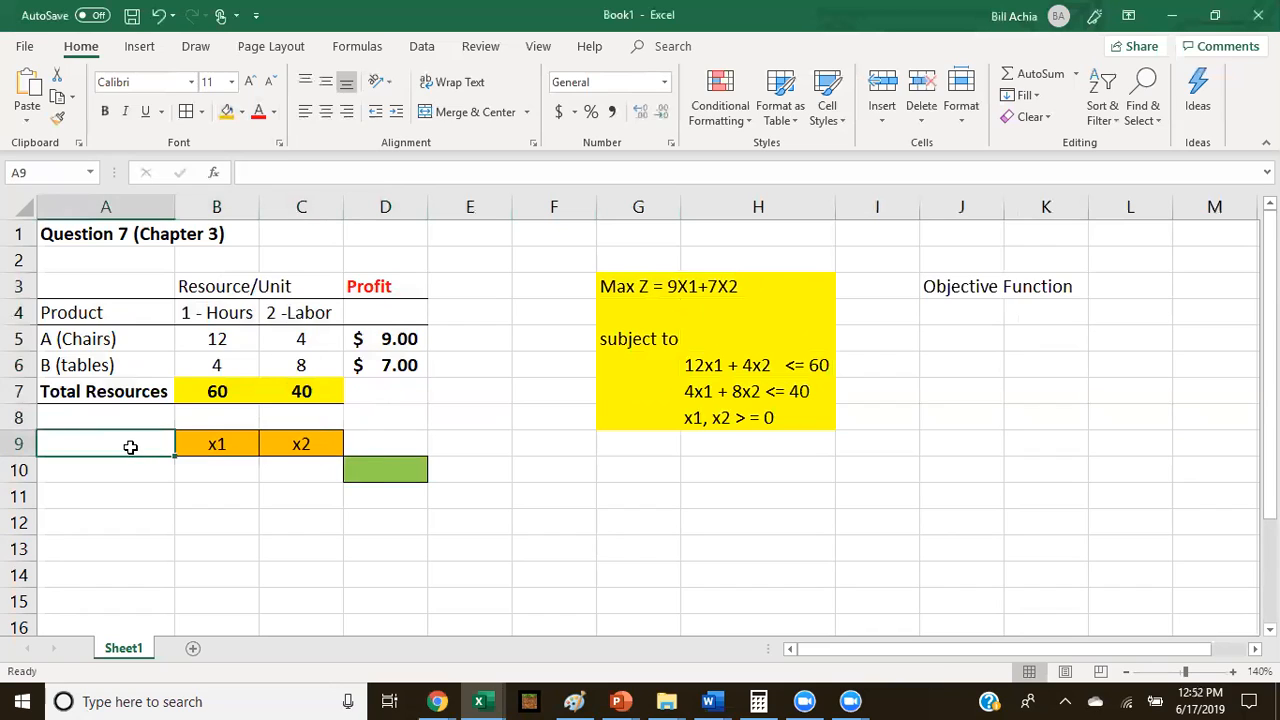
type("Decision ")
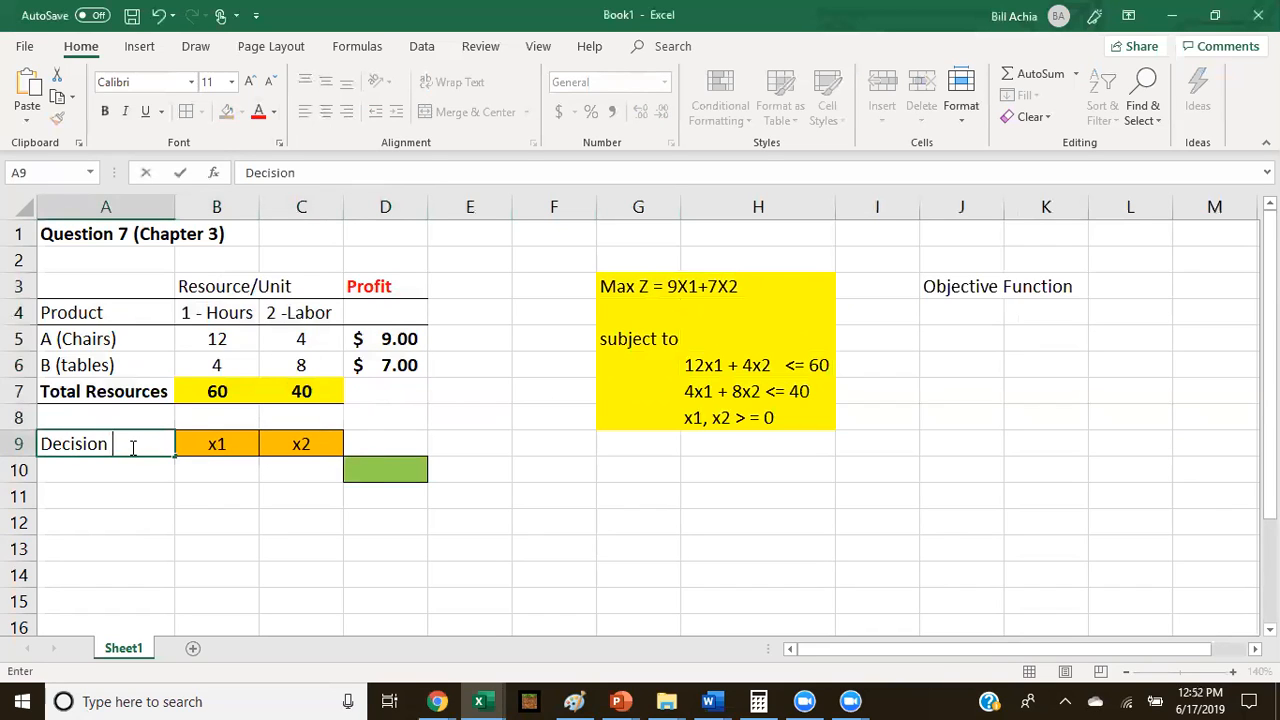
type("Variables")
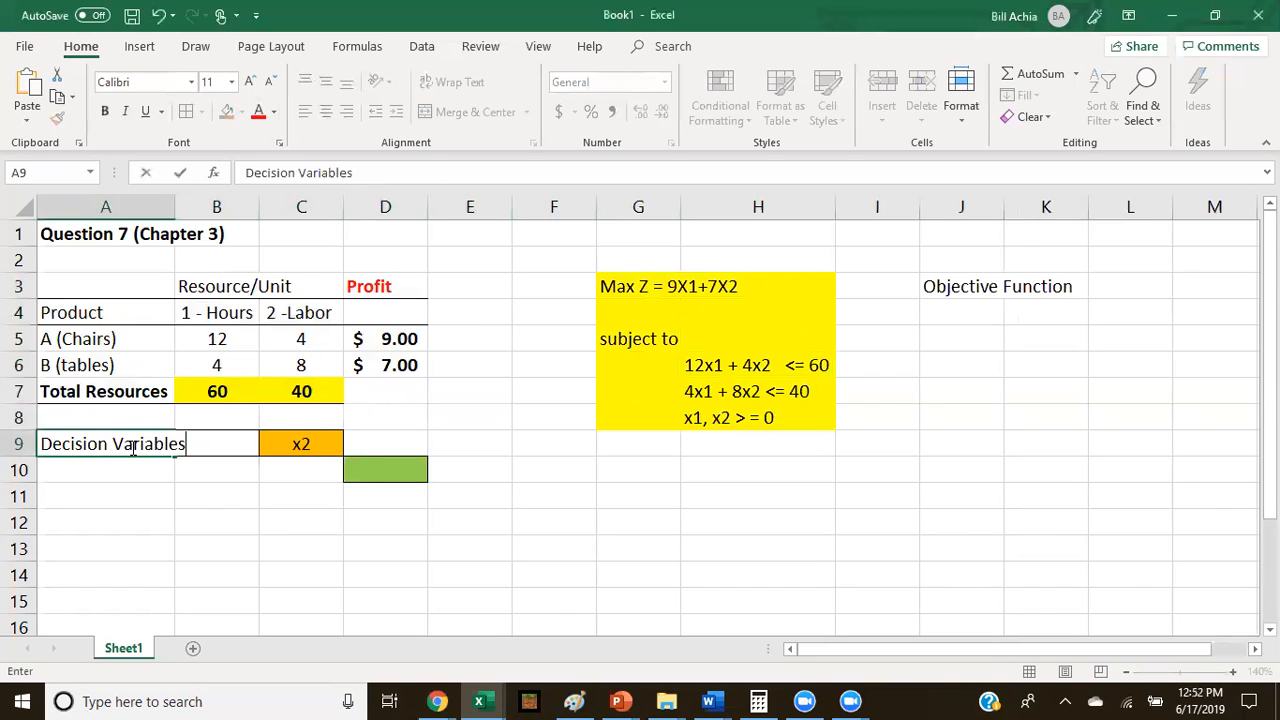
left_click(172, 205)
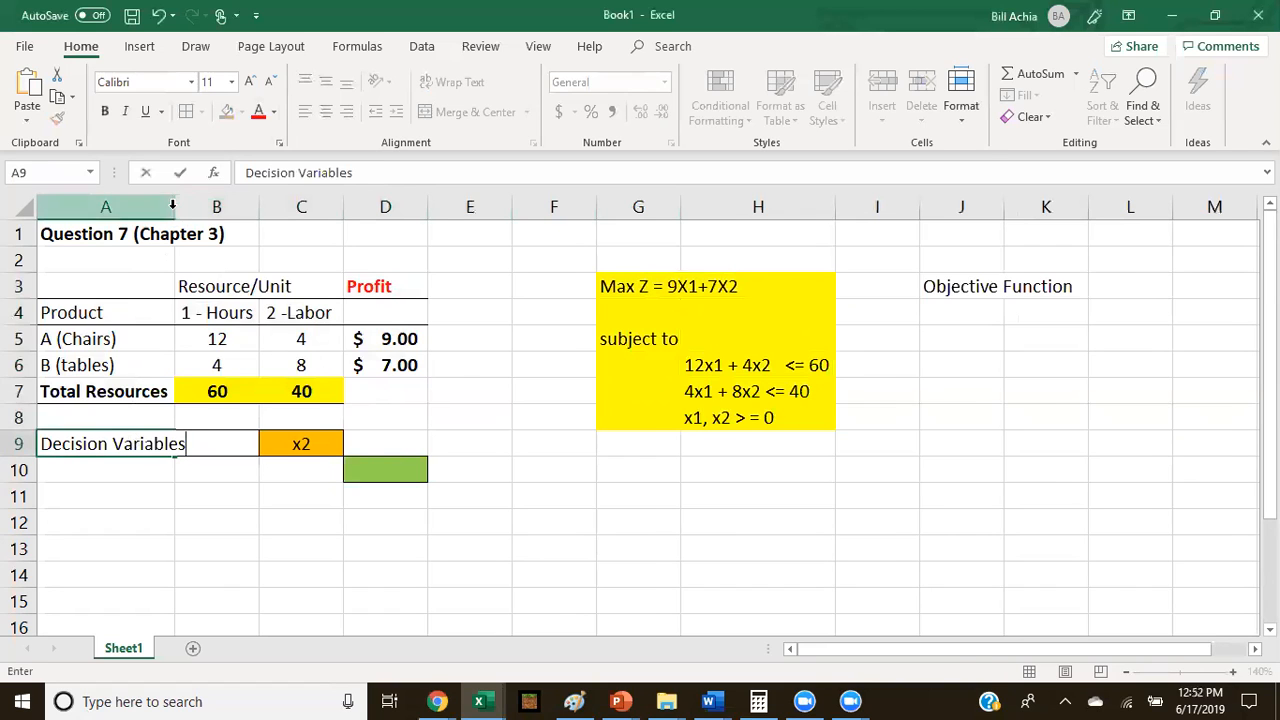
double_click(175, 205)
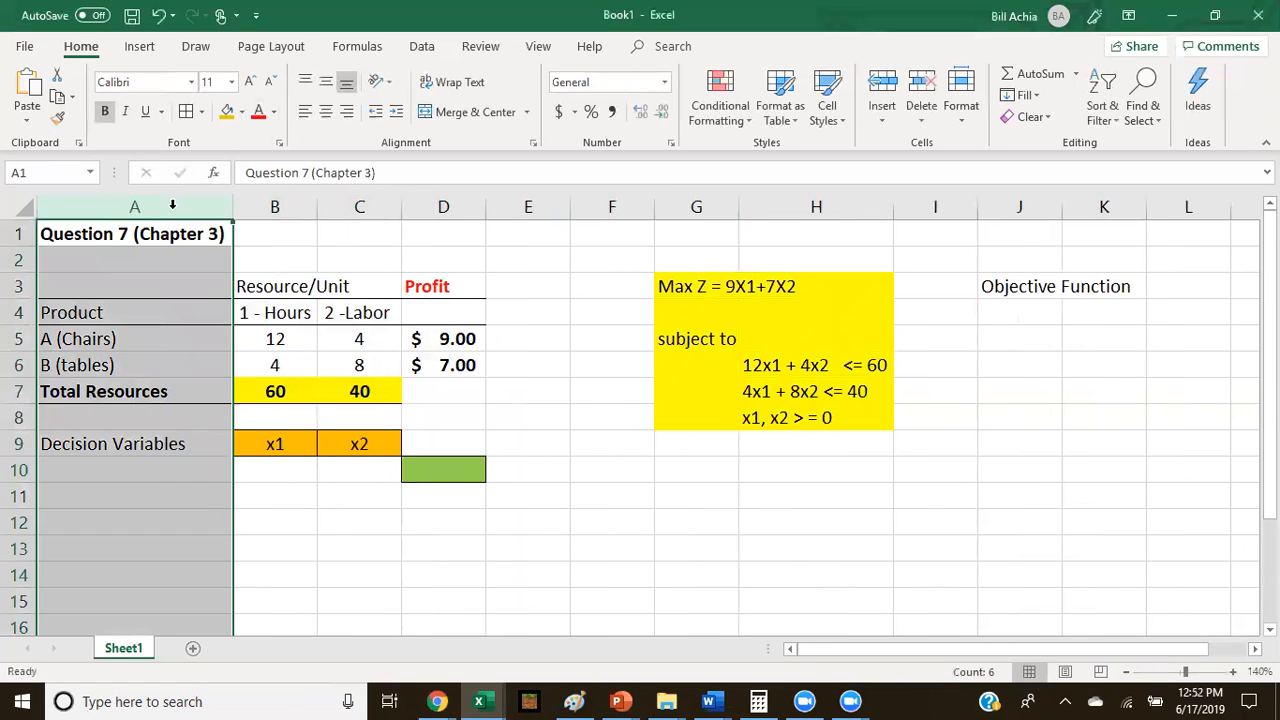
Enter "Obj" in the green cell D10 to mark the objective cell.
left_click(343, 446)
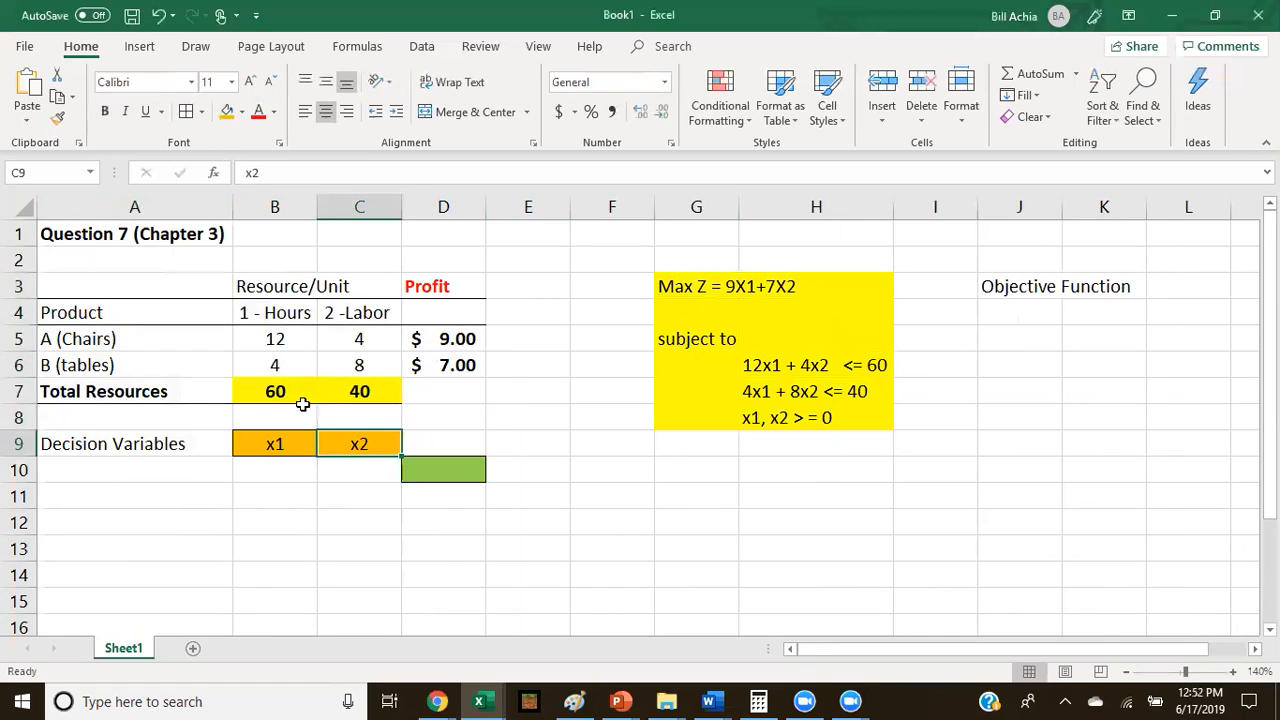
left_click_drag(274, 436, 360, 445)
left_click(437, 471)
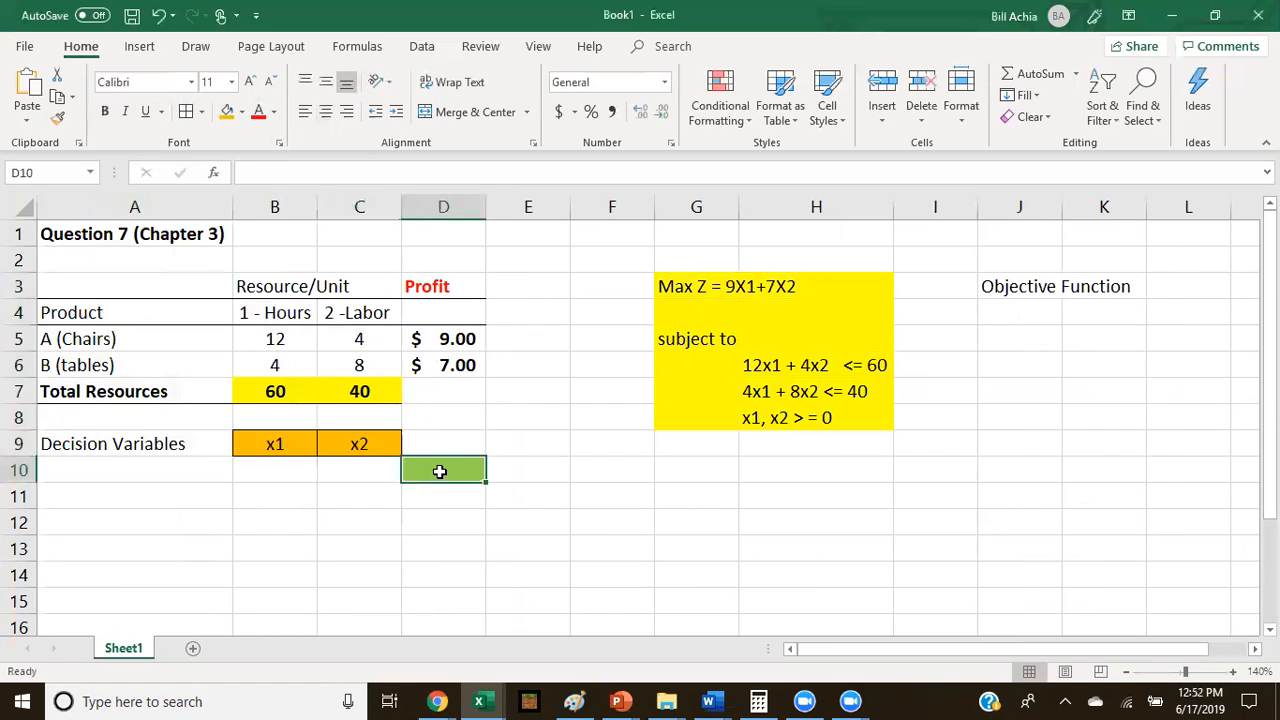
type("Obj")
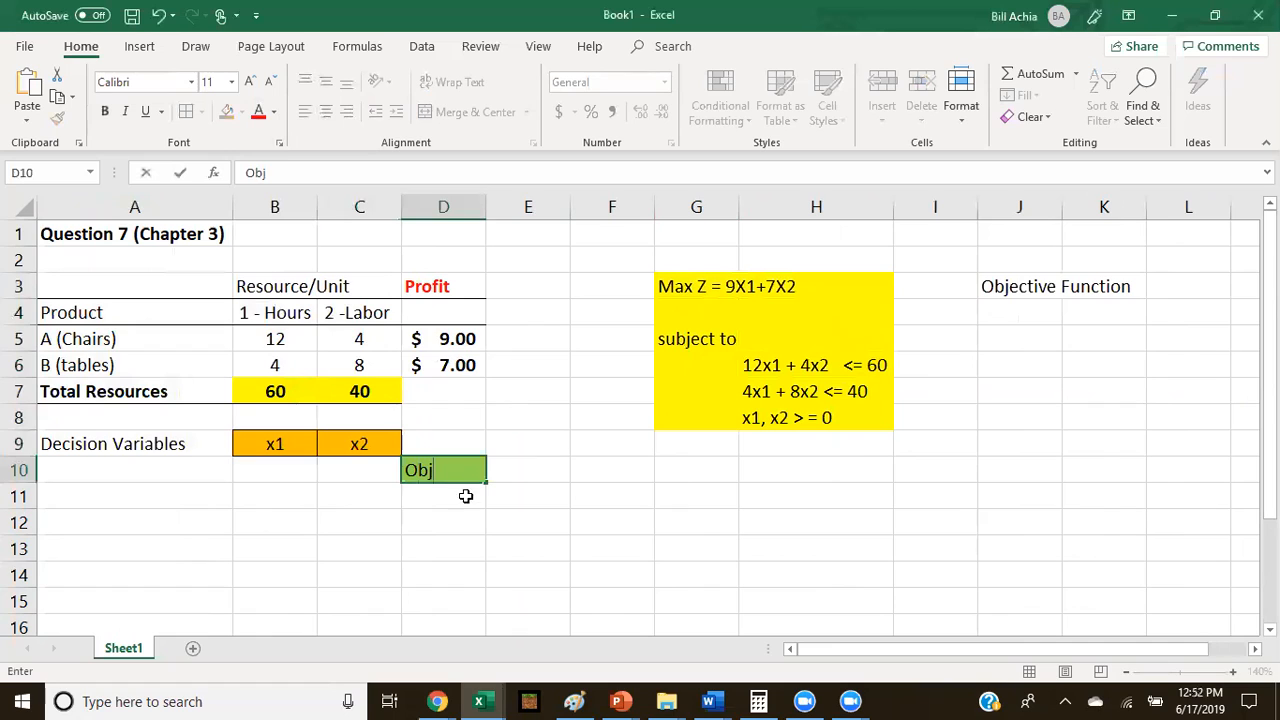
left_click(287, 522)
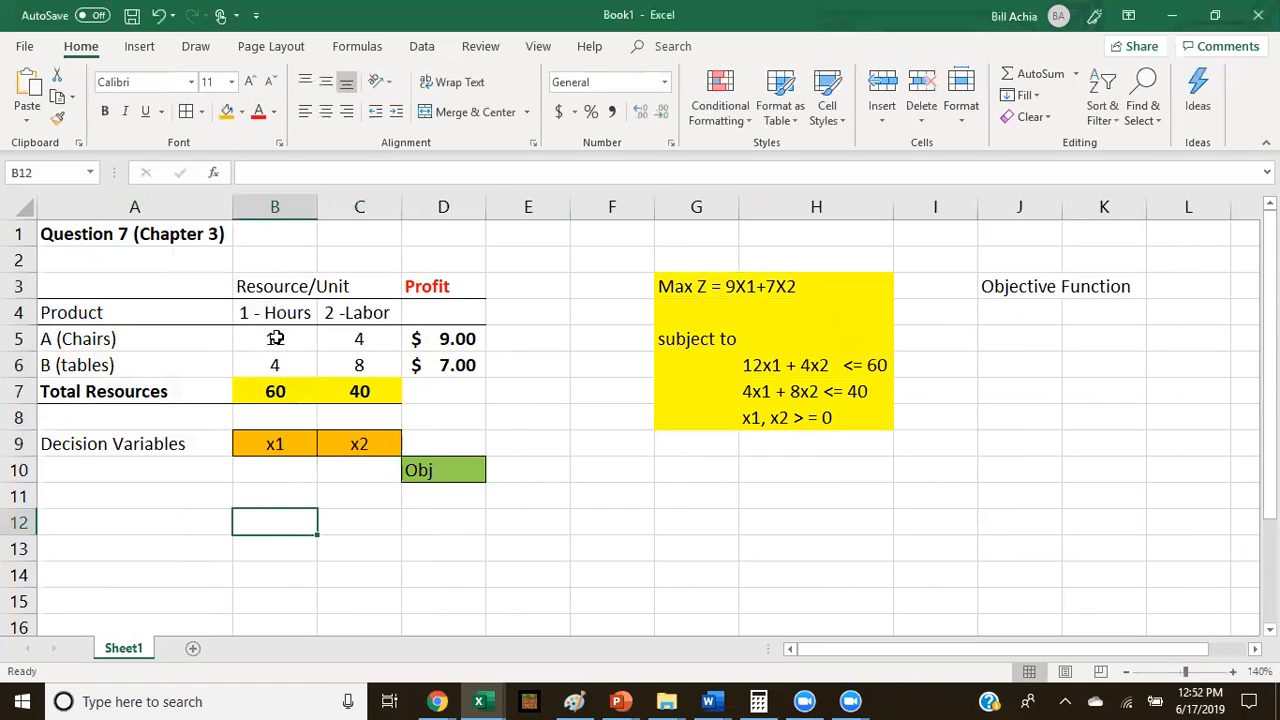
Enter the row labels "Resource 1" in cell A13 and "Resource 2" in cell A14.
left_click(155, 545)
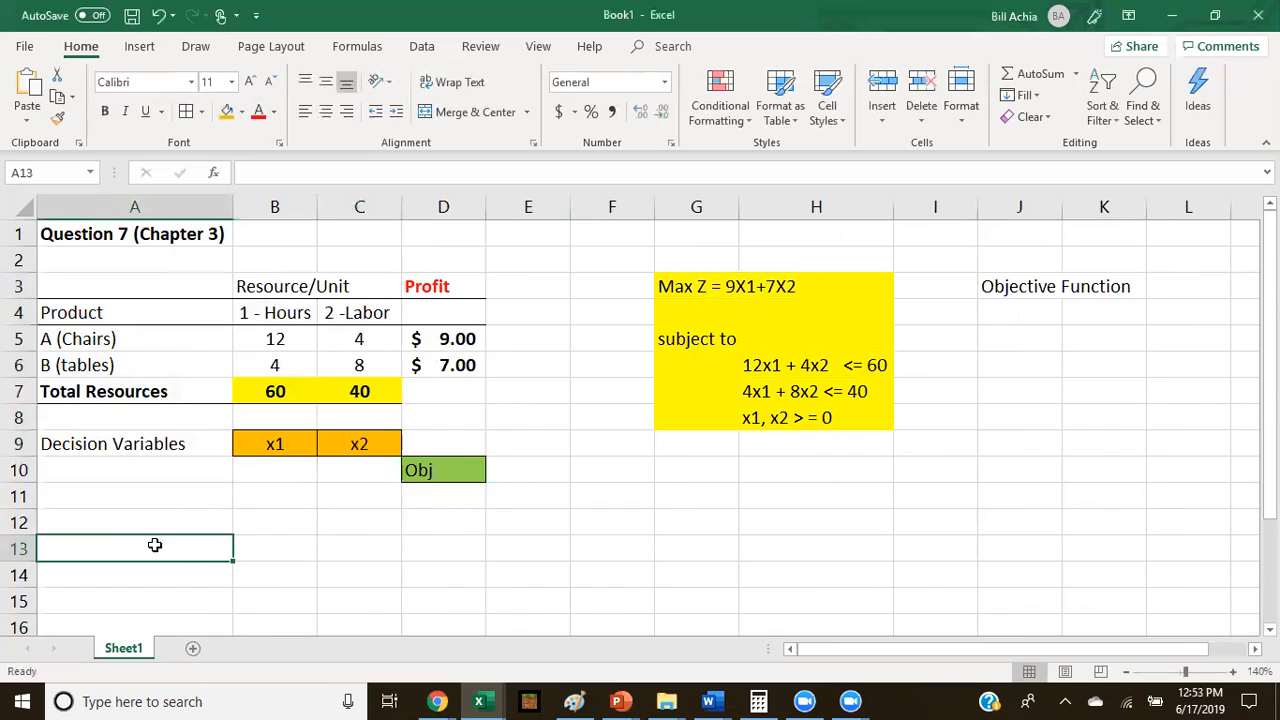
type("R")
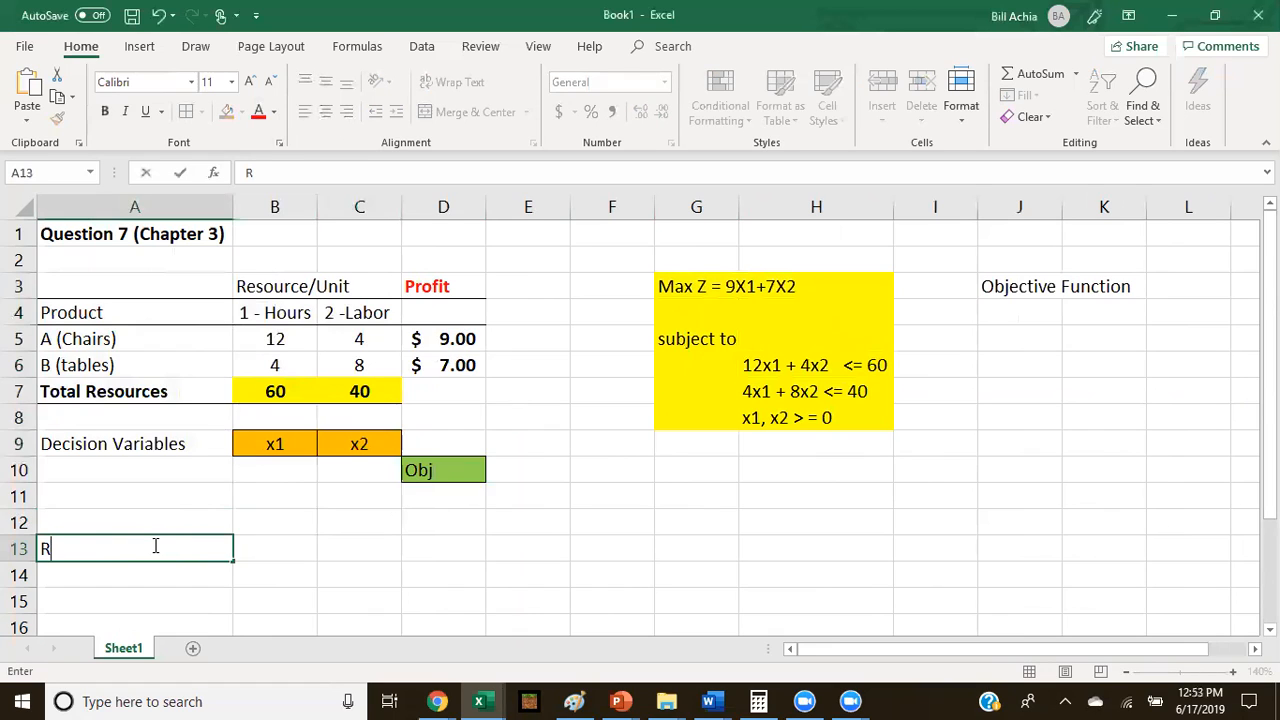
type("esource 1")
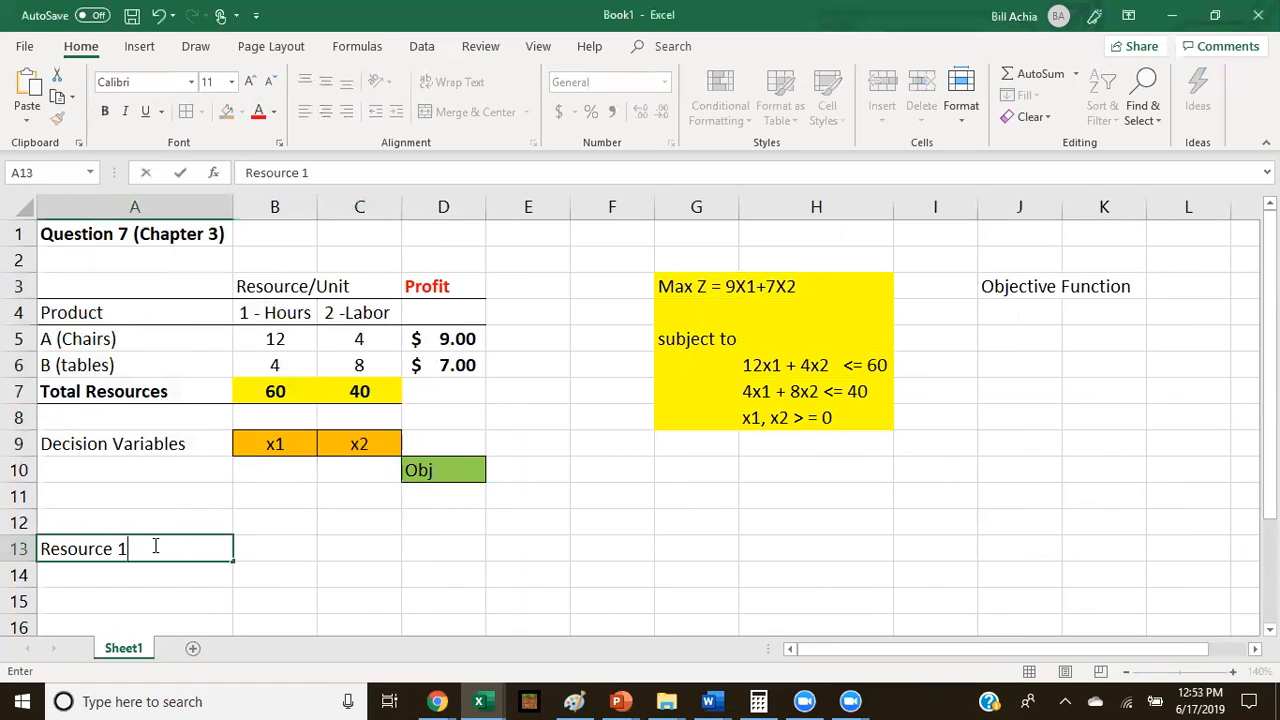
key("Return")
type("Reso")
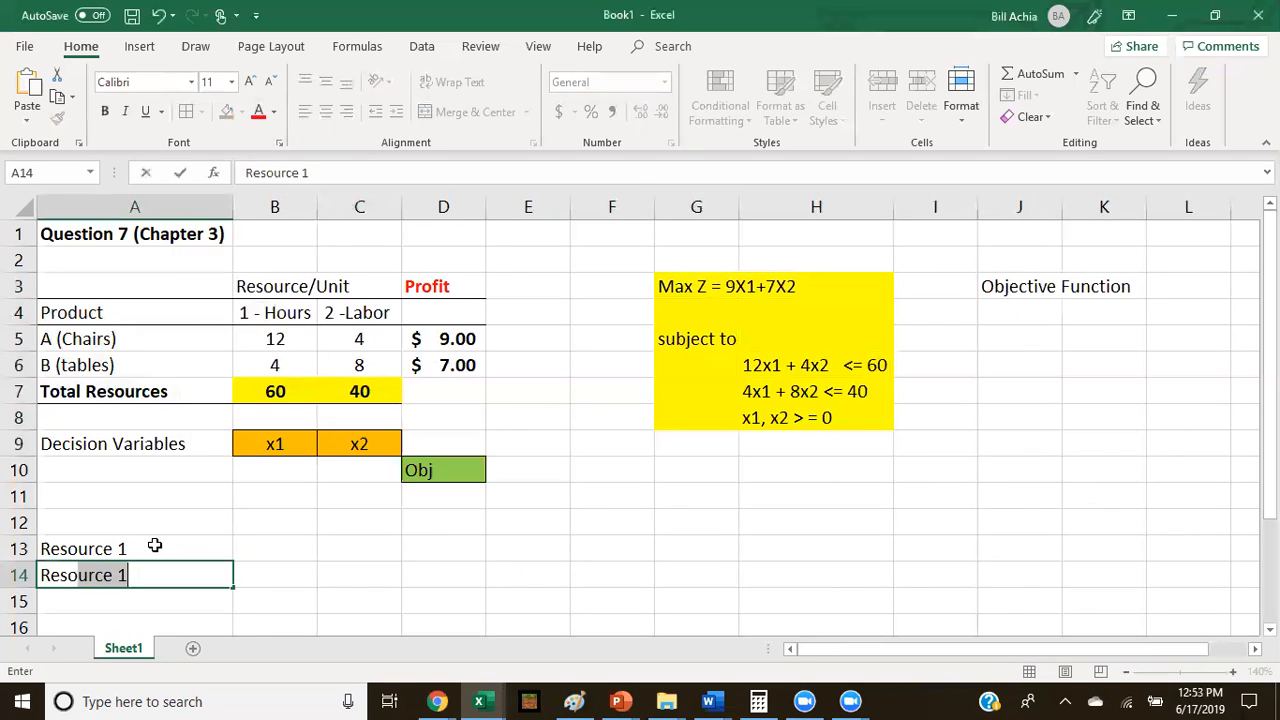
key("BackSpace")
type("urce 2")
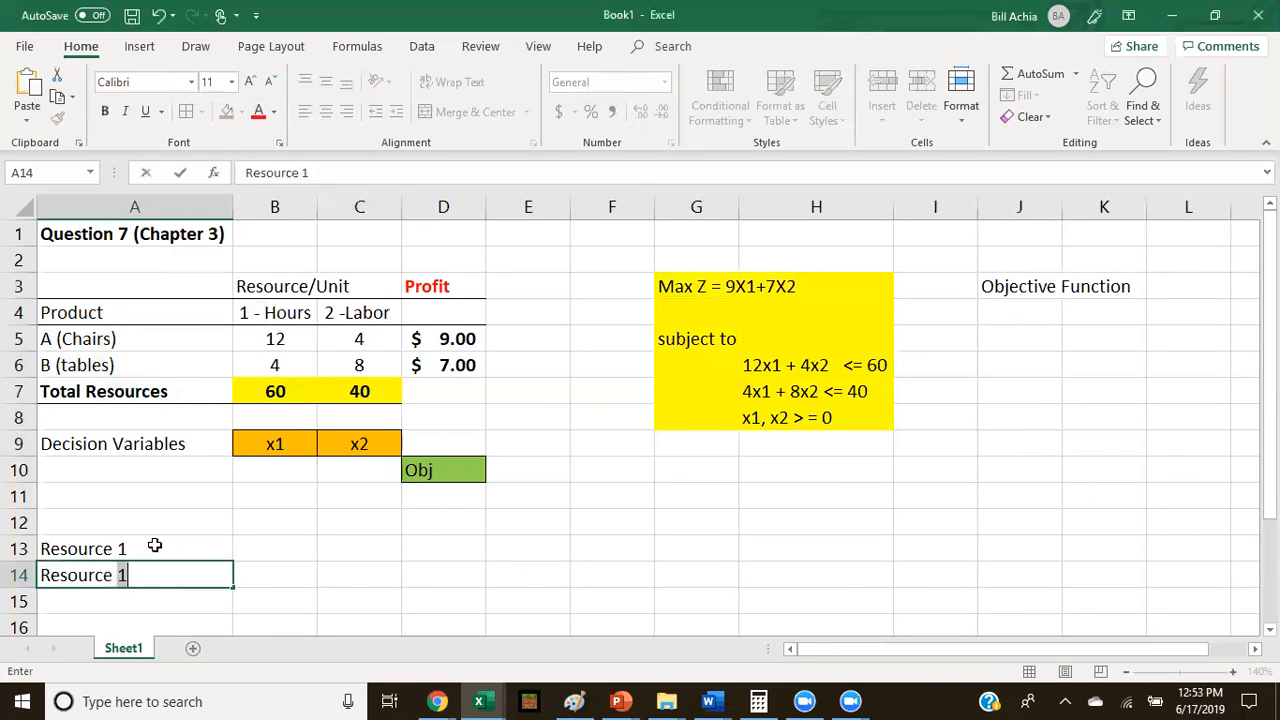
key("Return")
Enter the Resource 1 coefficients, 12 in cell B13 and 4 in cell C13.
left_click(280, 547)
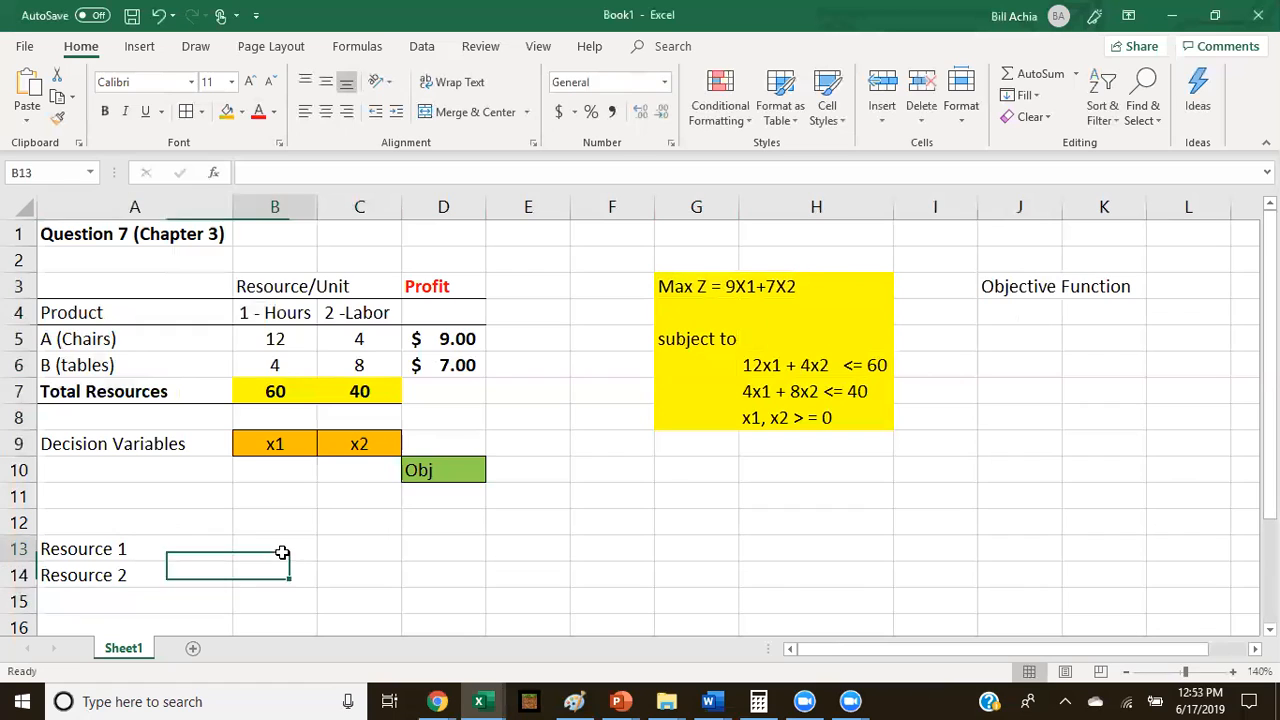
left_click(288, 340)
left_click_drag(288, 340, 287, 385)
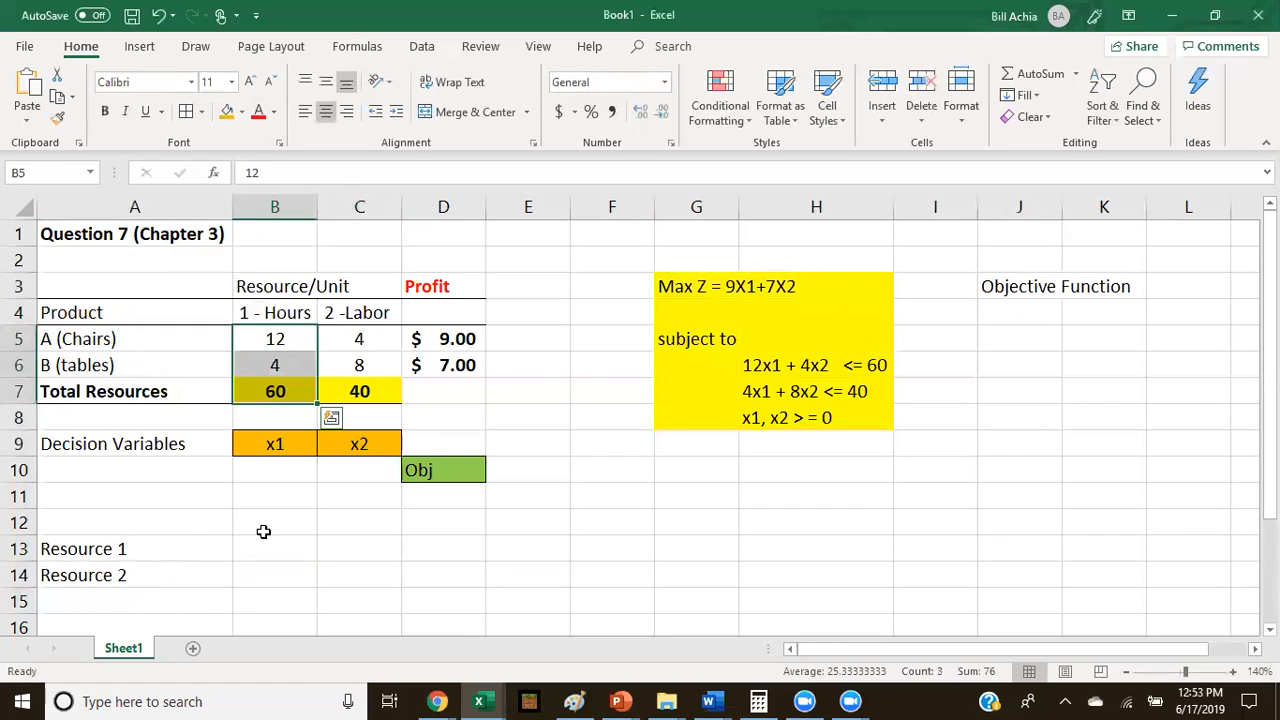
left_click(264, 545)
type("12")
key("Tab")
type("4")
key("Tab")
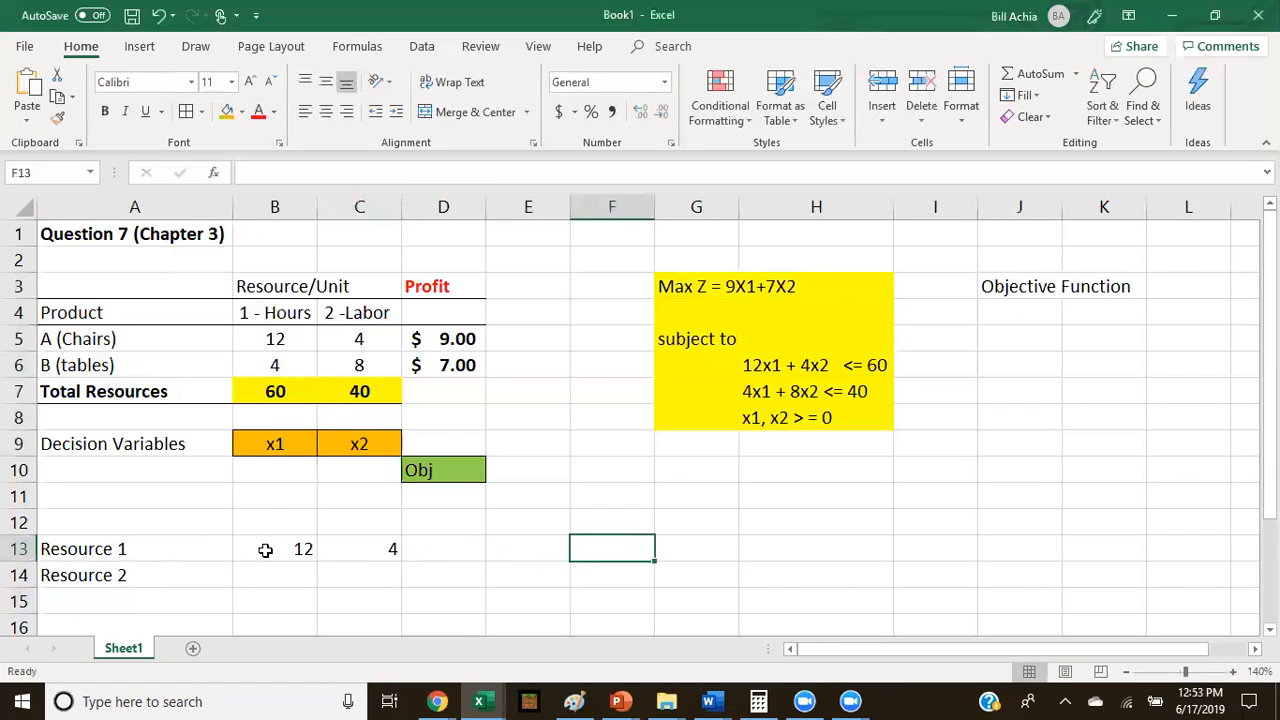
Complete the Resource 1 row with "< =" in cell E13 and the limit 60 in cell F13.
key("Left")
type("<")
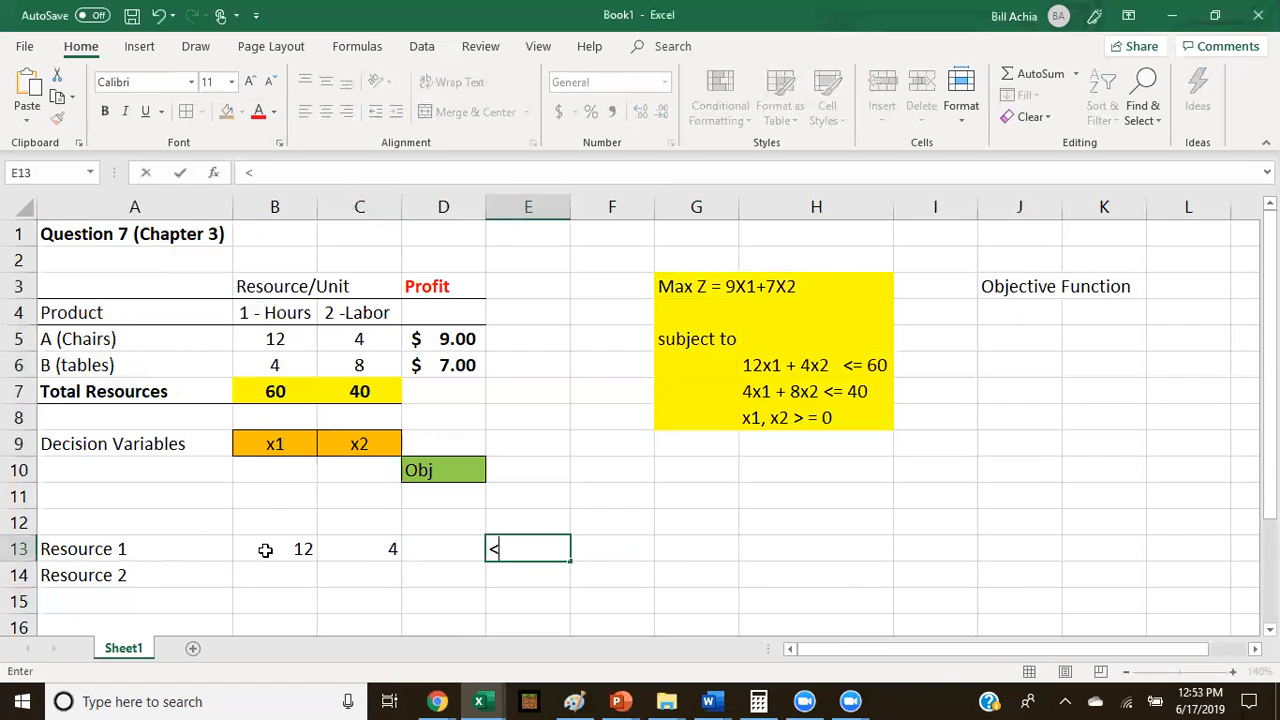
type(" =")
key("Tab")
type("60")
key("Return")
Enter the Resource 2 coefficients, 4 in cell B14 and 8 in cell C14.
left_click(284, 573)
type("4")
key("Tab")
type("8")
key("Tab")
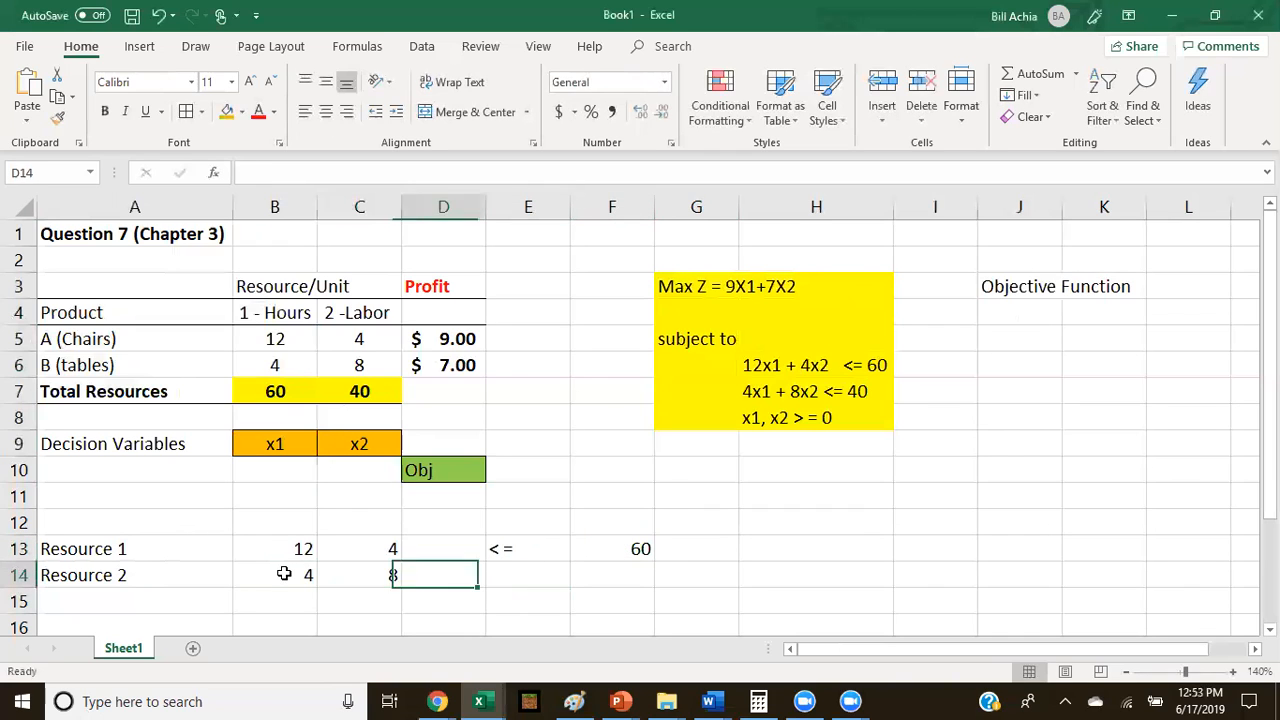
Complete the Resource 2 row with "<=" in cell E14 and the limit 40 in cell F14.
key("Tab")
type("<")
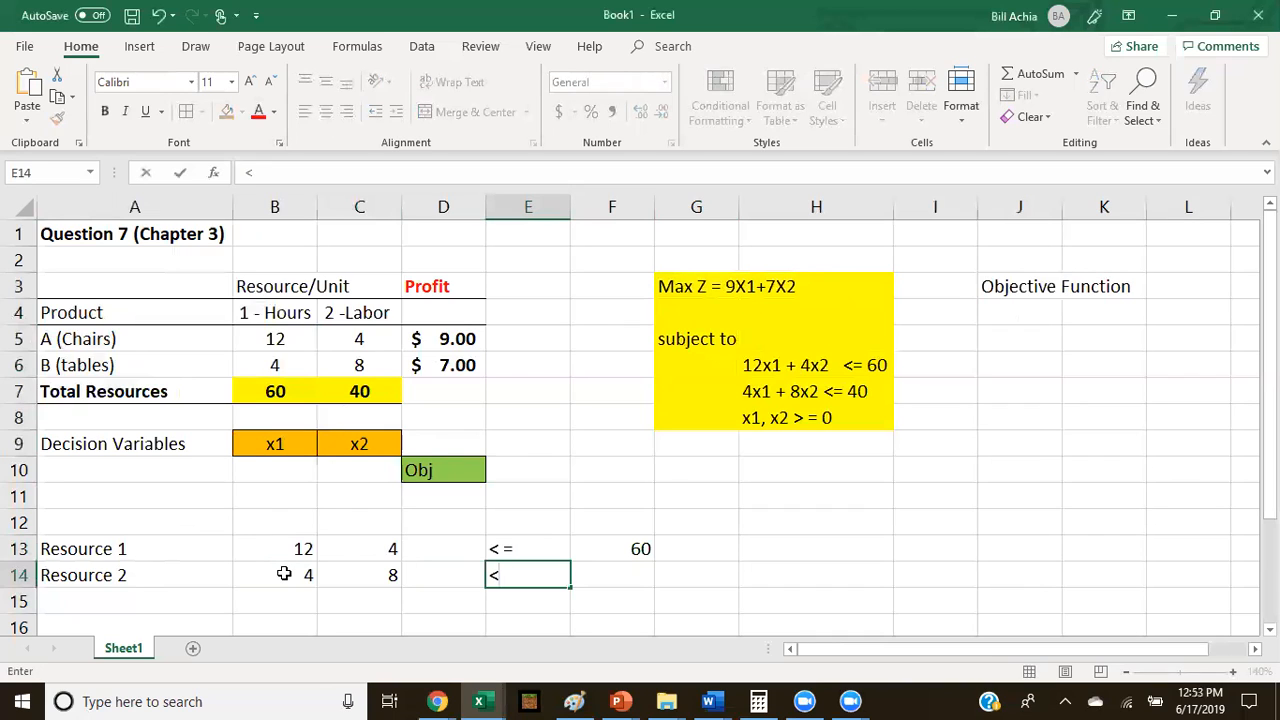
type("=")
key("Tab")
type("40")
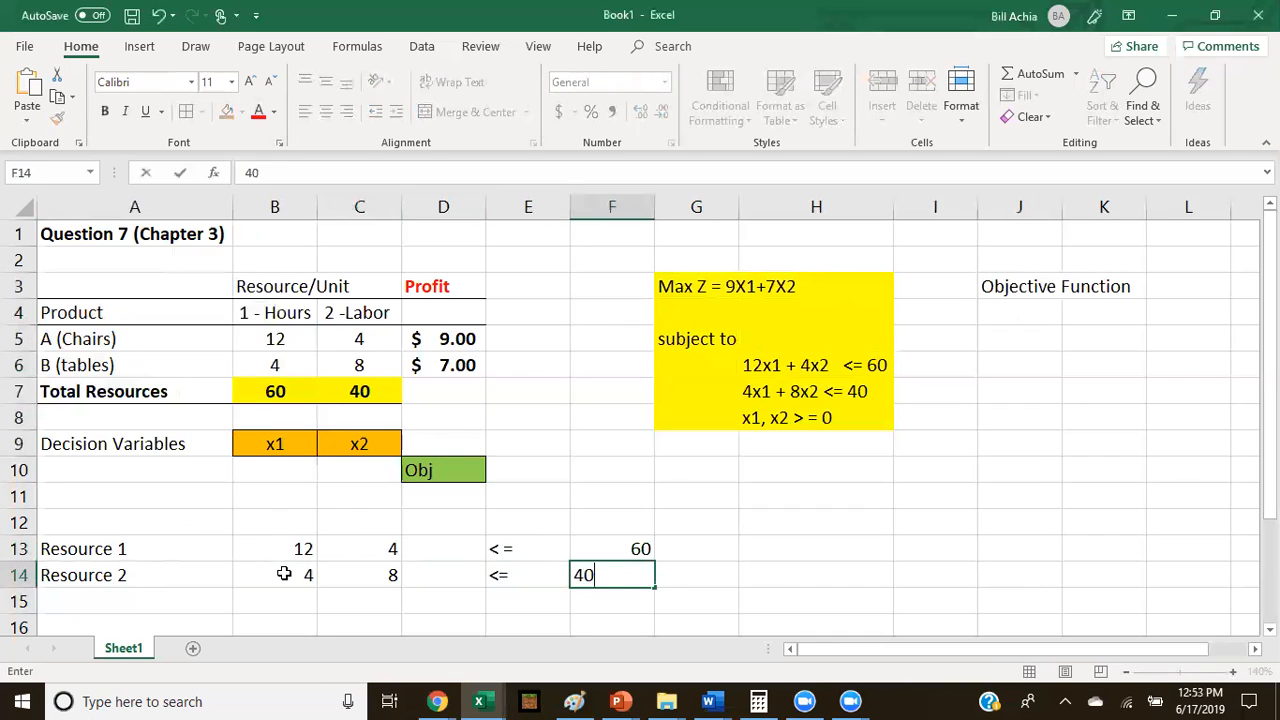
key("Return")
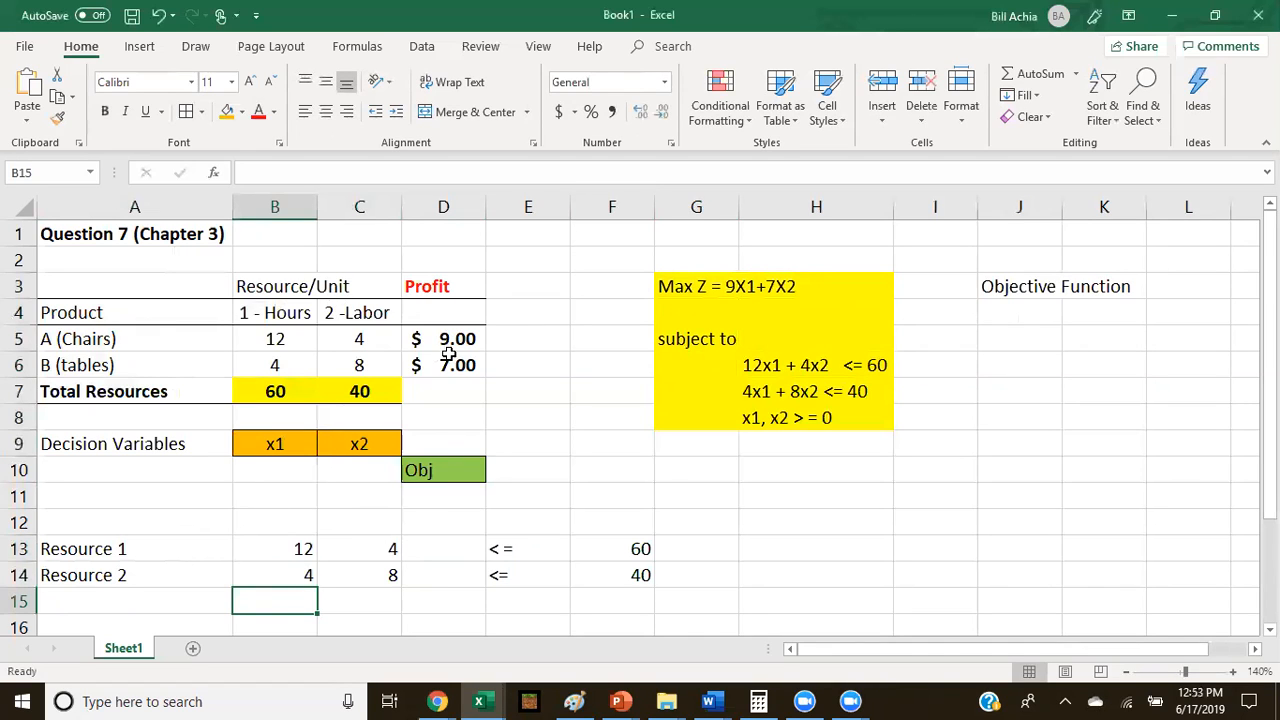
Enter the unit profits above the resource coefficients, 9 in cell B12 and 7 in cell C12.
left_click(271, 522)
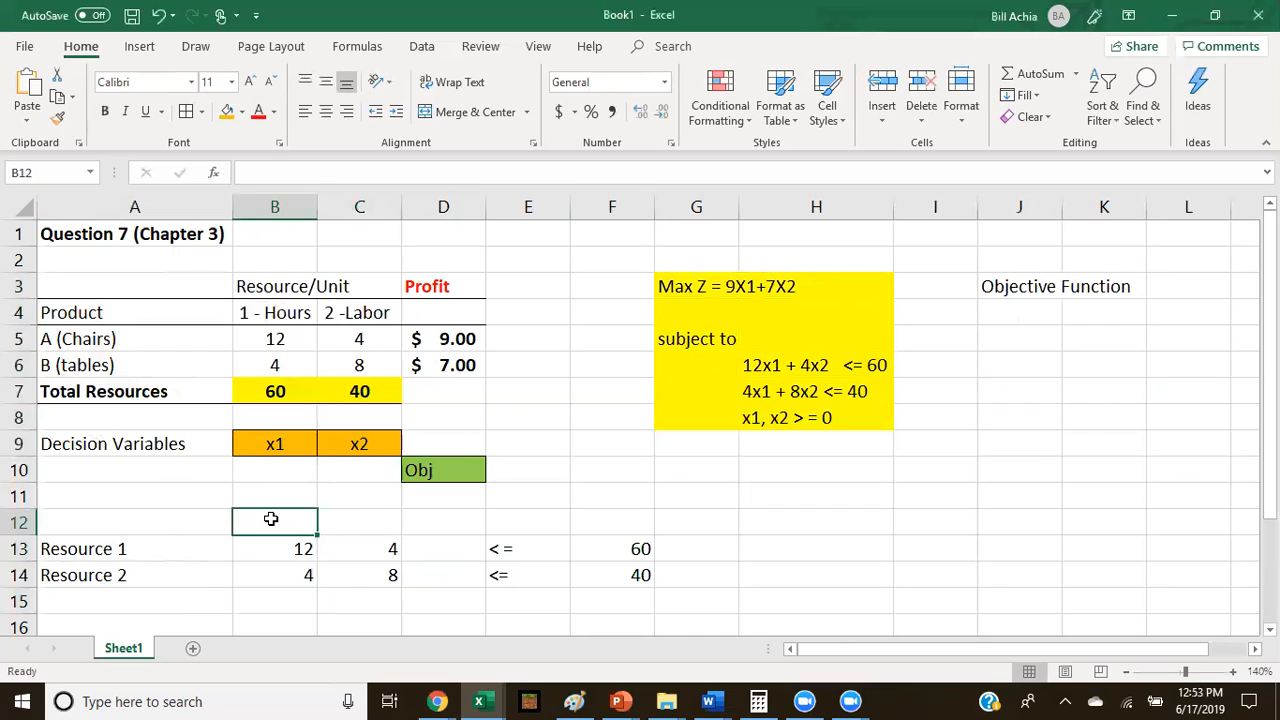
type("9")
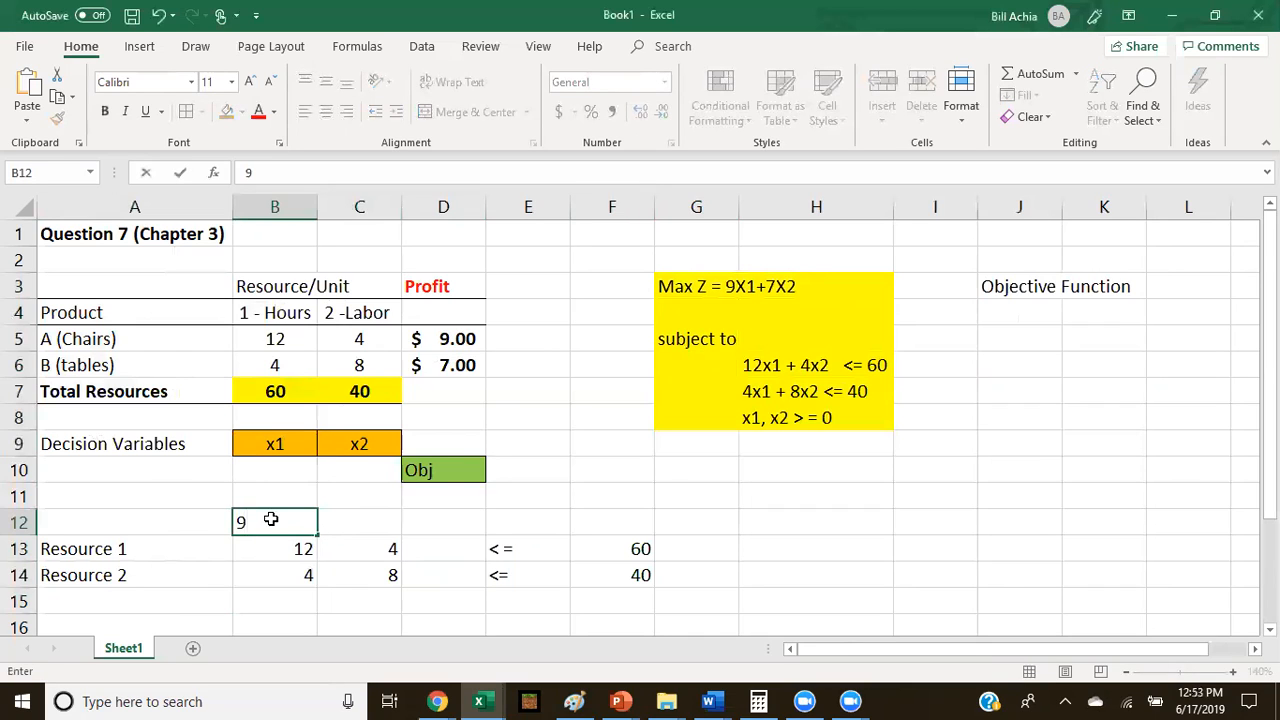
key("Tab")
type("7")
key("Tab")
Format the unit profits in B12:C12 with All Borders and the dollar Accounting number format.
left_click_drag(288, 518, 340, 520)
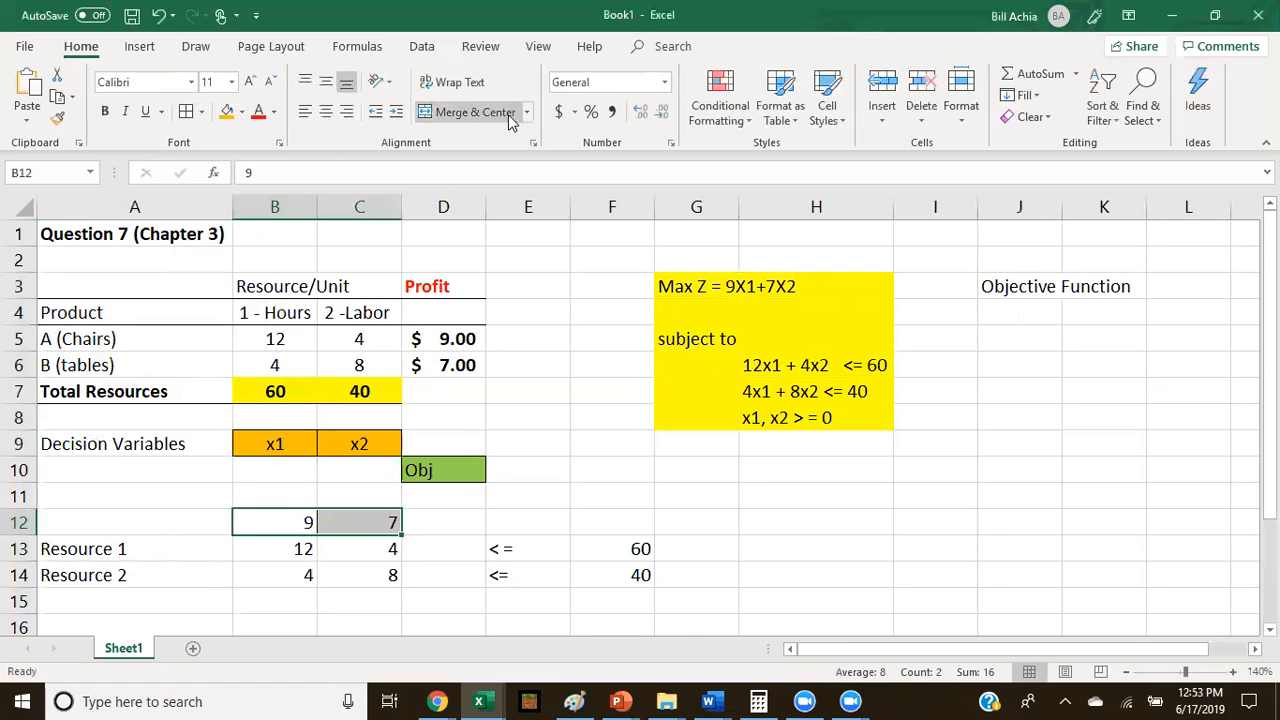
left_click(560, 112)
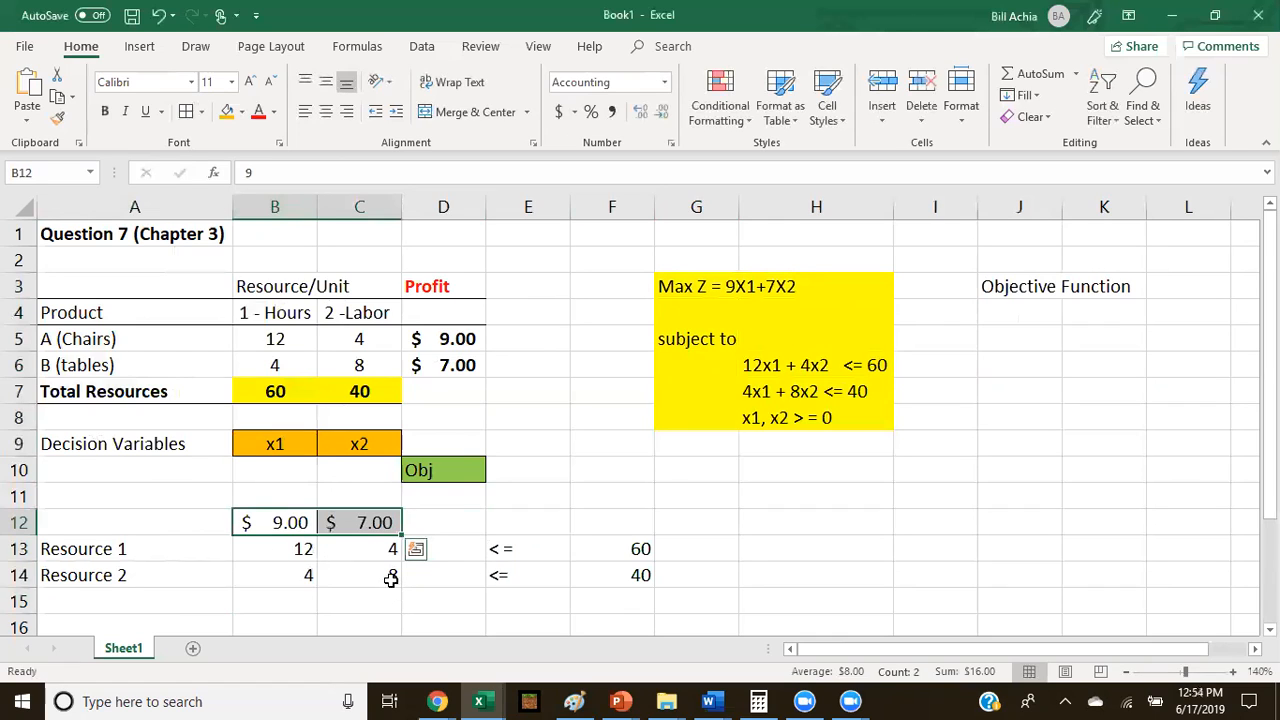
left_click(298, 604)
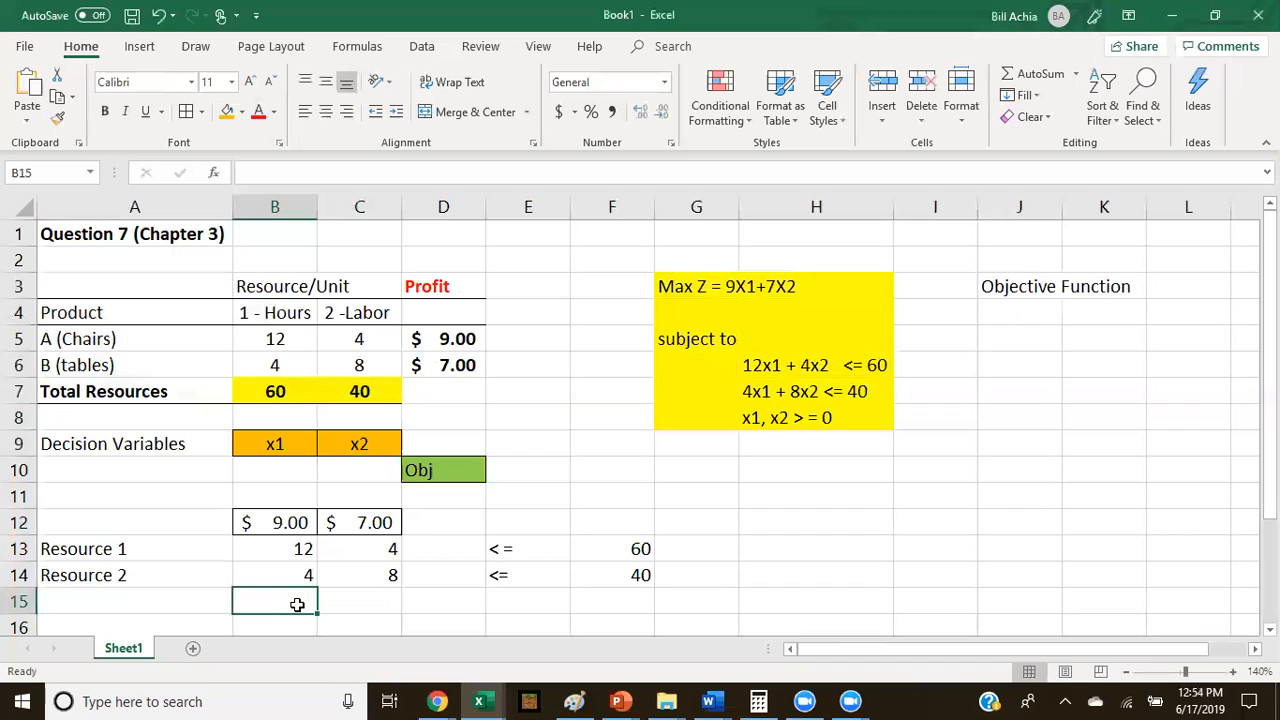
left_click(438, 545)
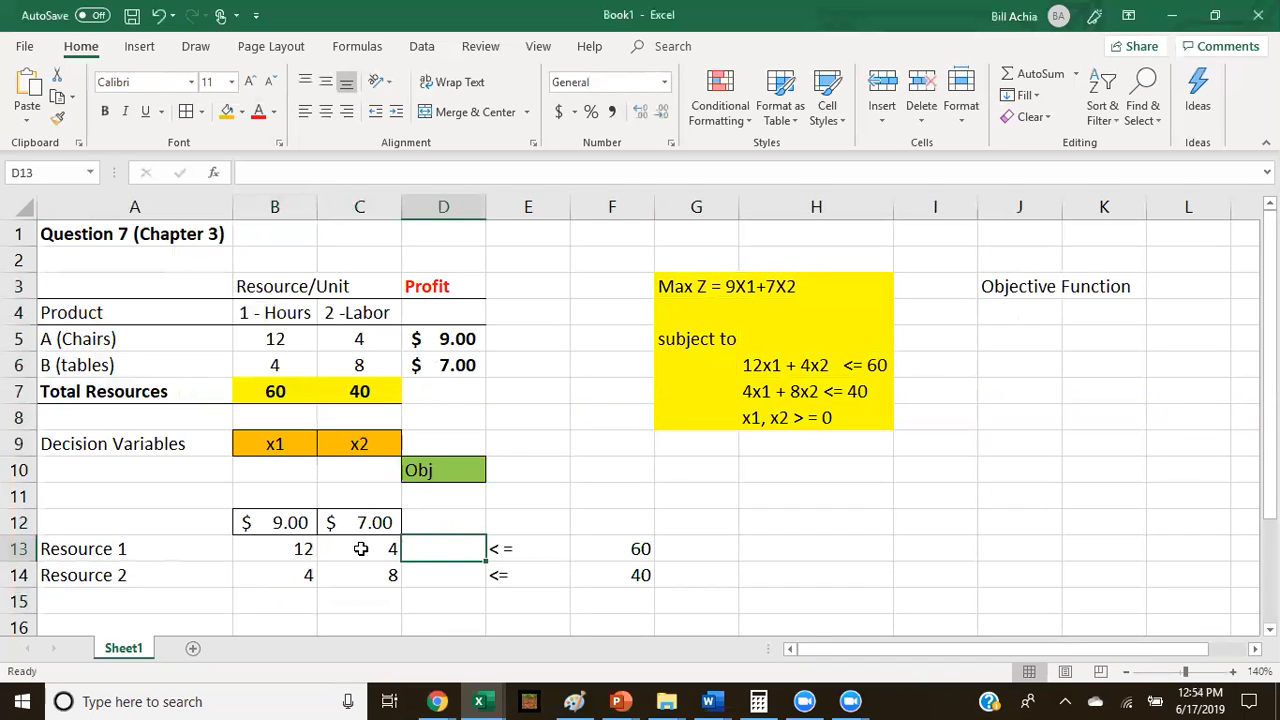
left_click(274, 550)
left_click_drag(206, 553, 612, 575)
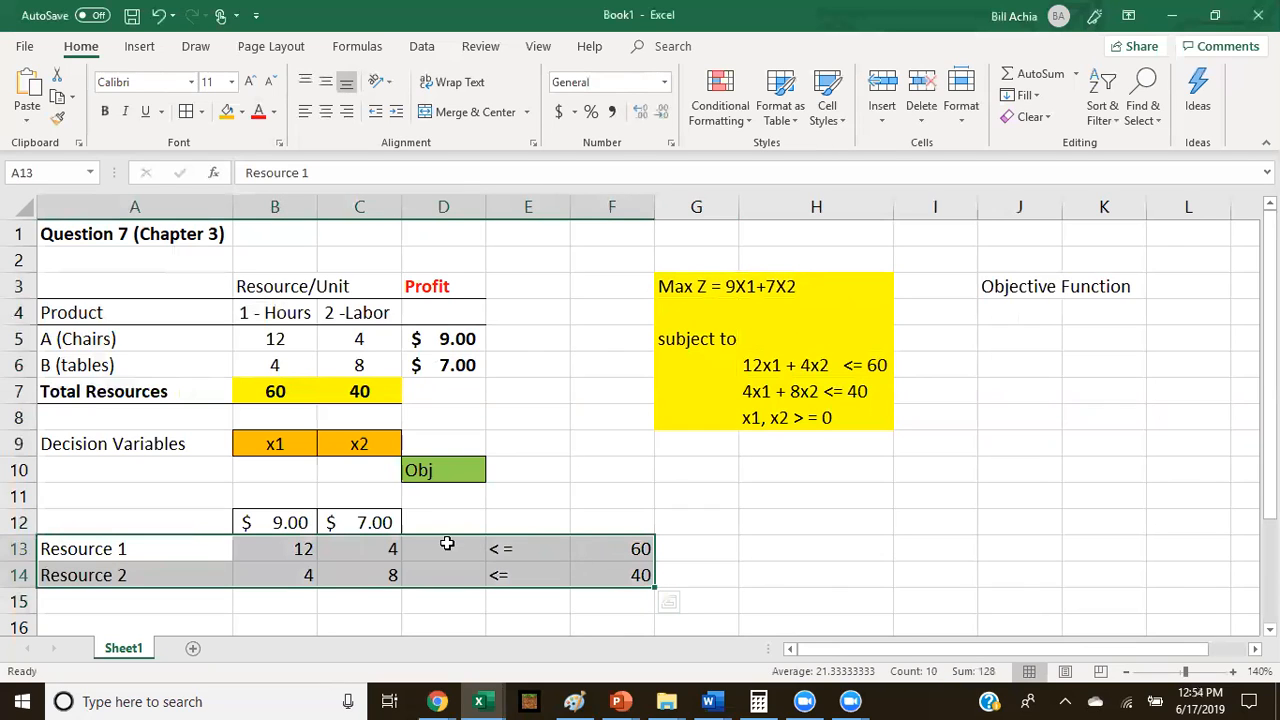
left_click_drag(436, 546, 451, 568)
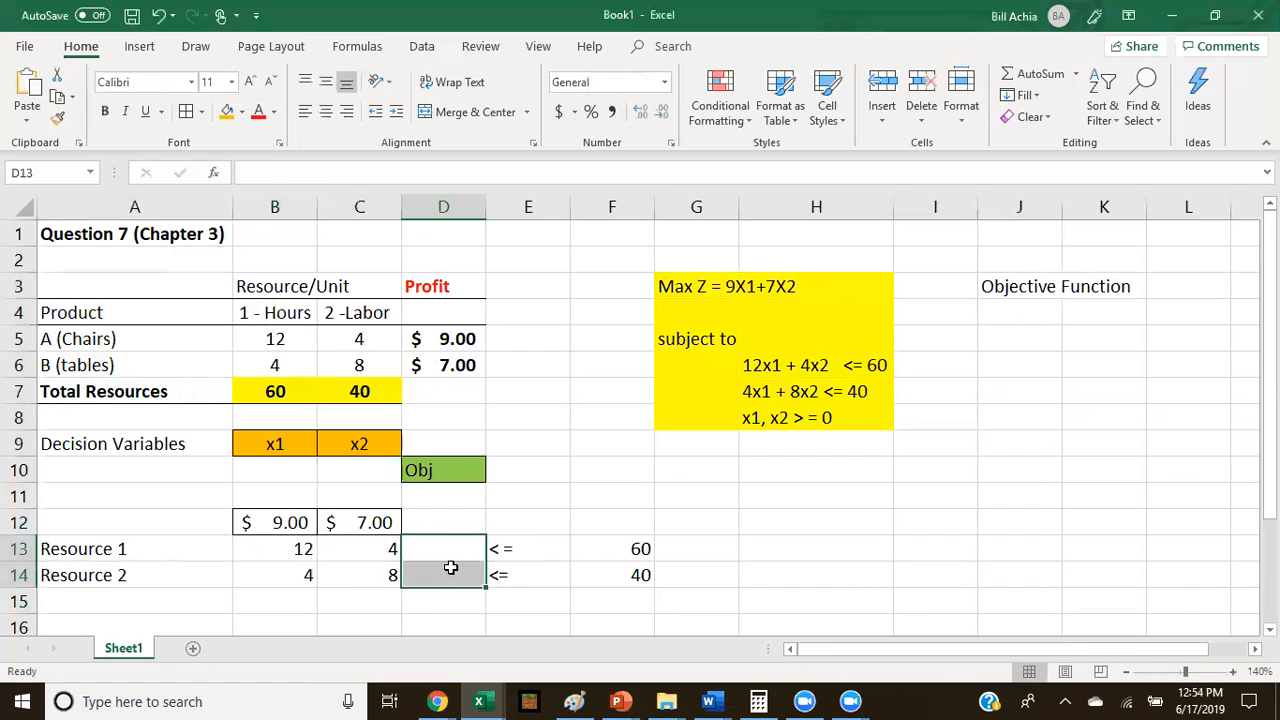
left_click(636, 548)
Fill the empty resource usage cells D13 and D14 with yellow.
left_click(460, 552)
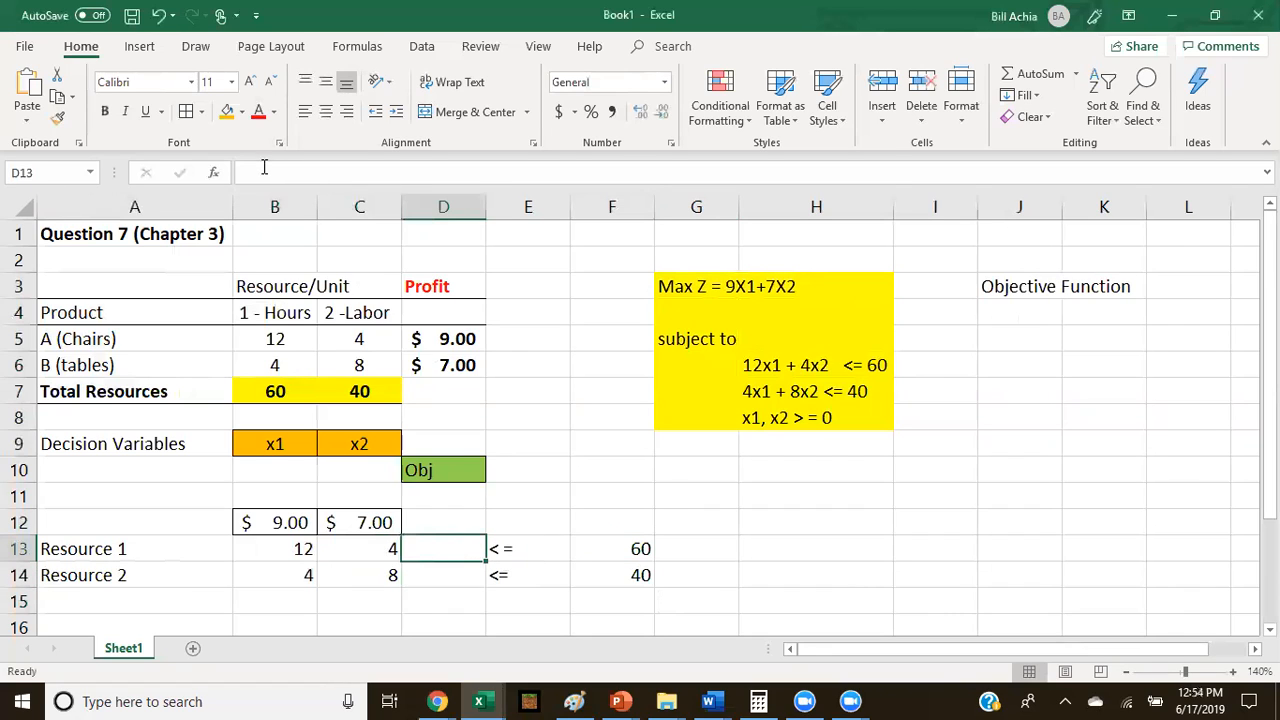
left_click(241, 112)
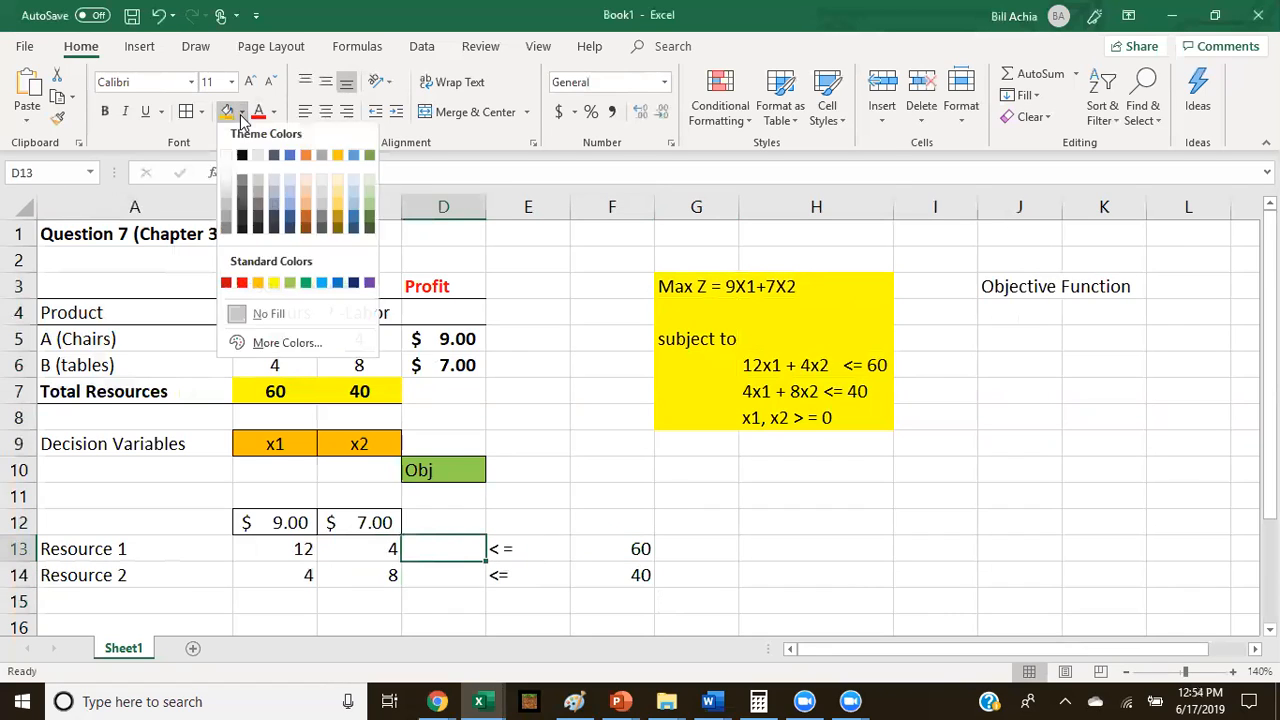
left_click(274, 287)
left_click_drag(449, 575, 447, 560)
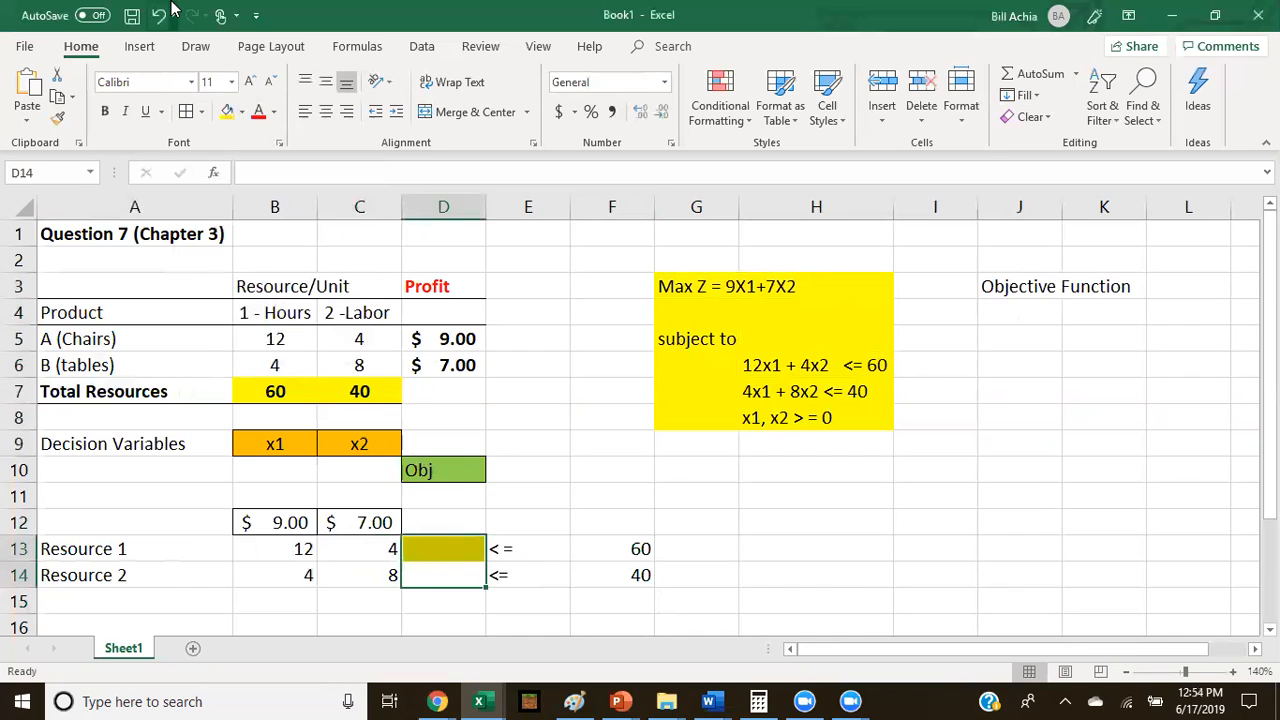
left_click(227, 112)
left_click(421, 550)
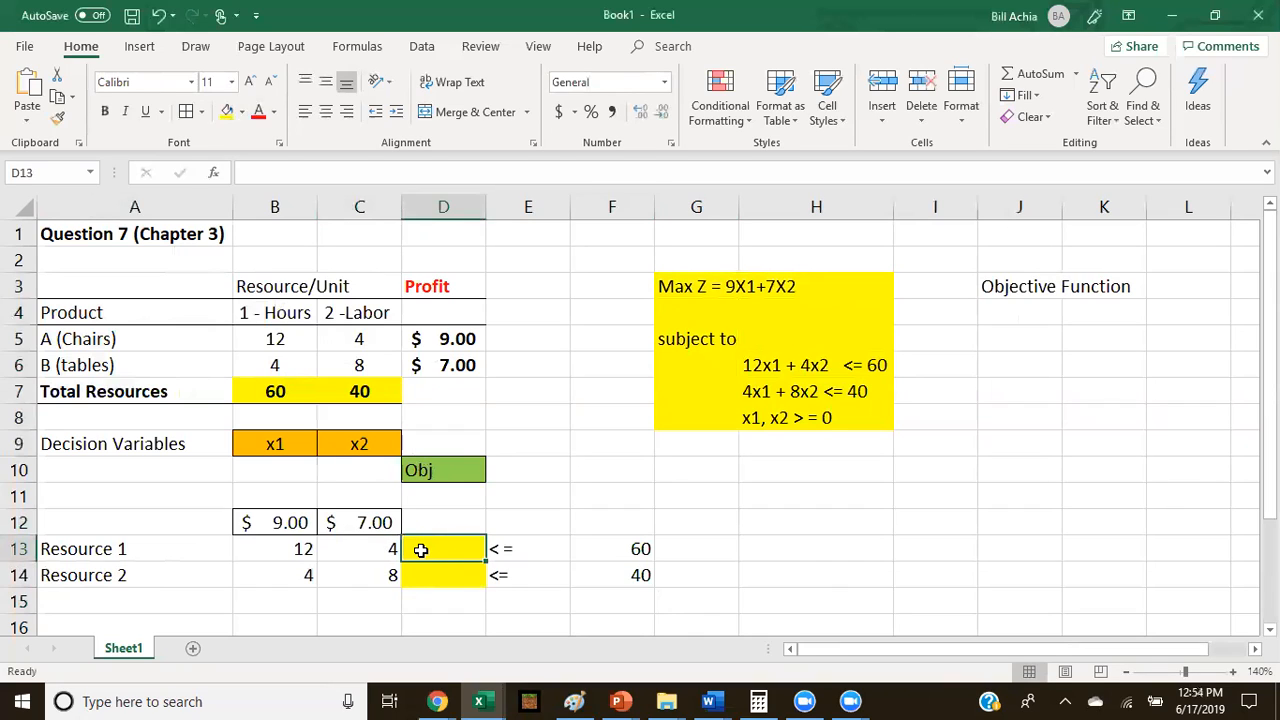
left_click(627, 551)
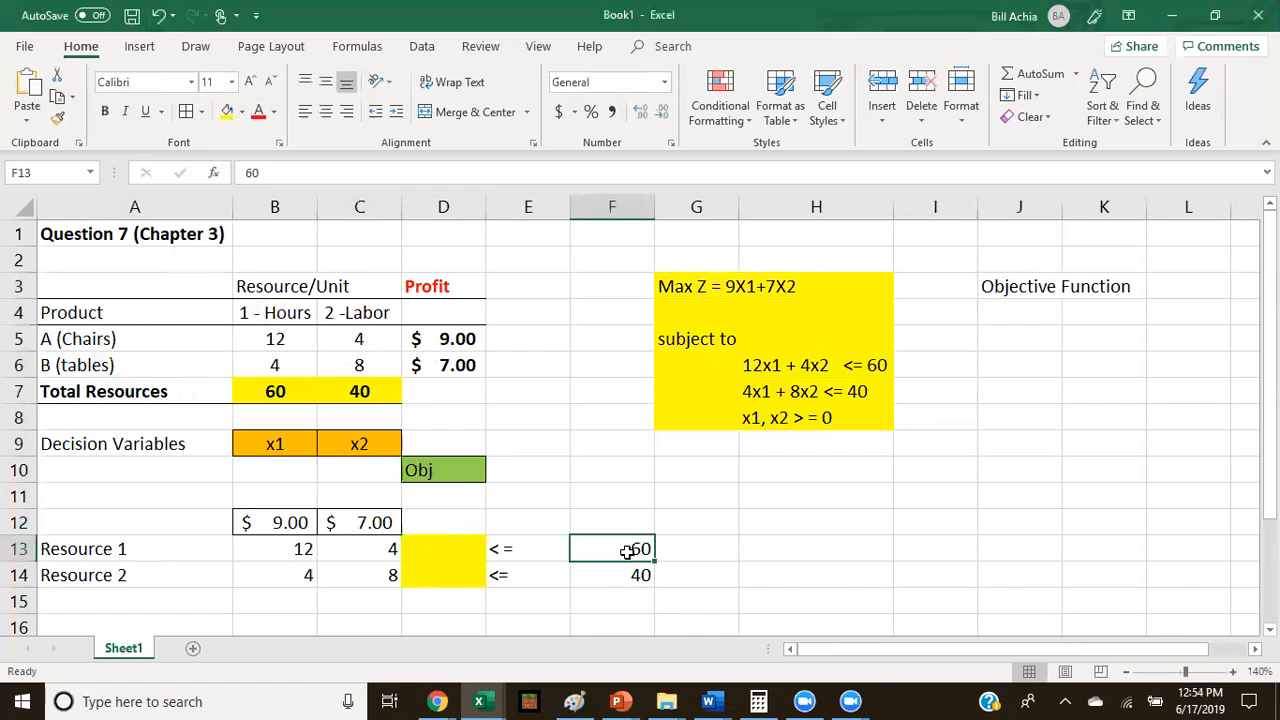
left_click(622, 576)
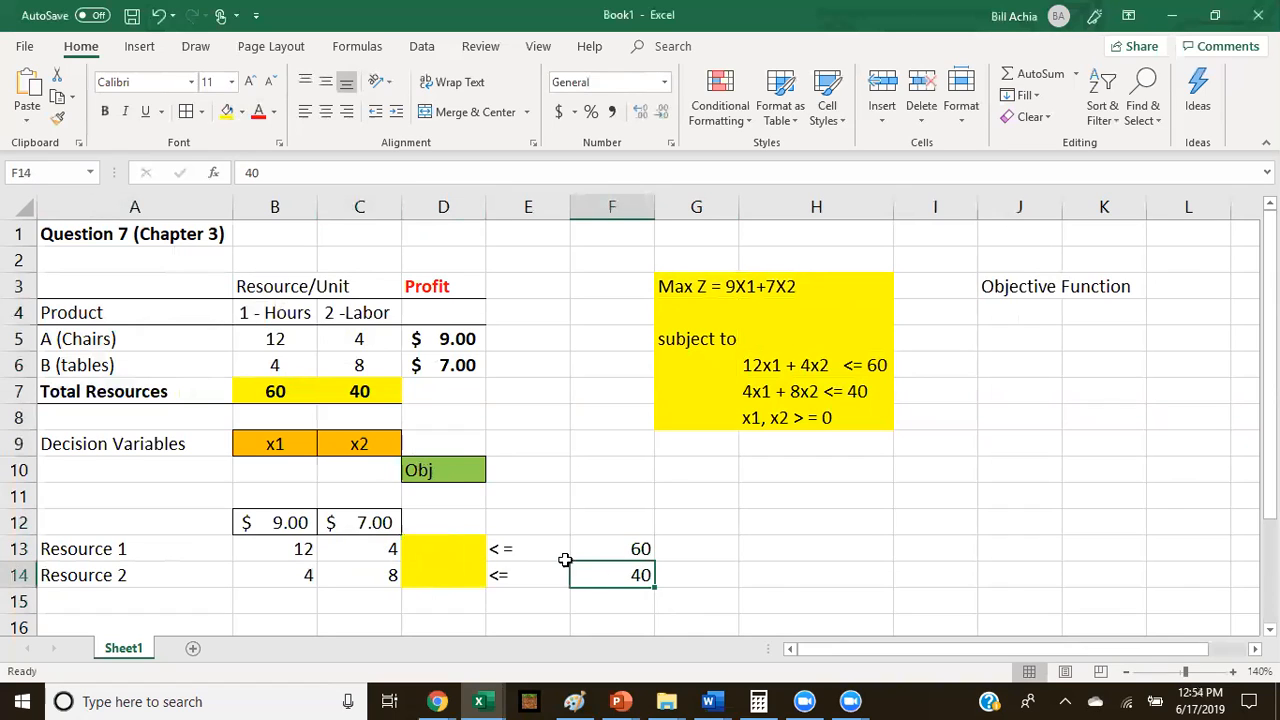
Enter the Resource 1 usage formula =B13*B9+C13*C9 in D13 and clear the x1 and x2 placeholders from B9:C9.
left_click(437, 556)
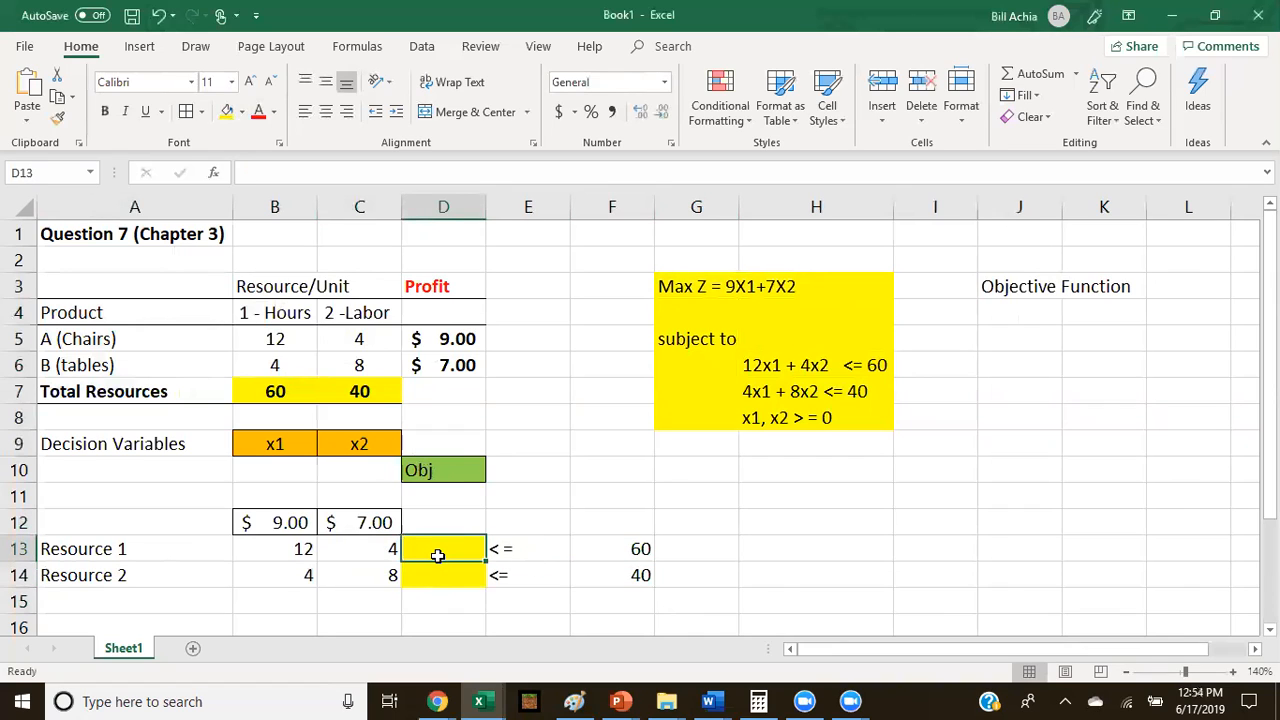
type("=")
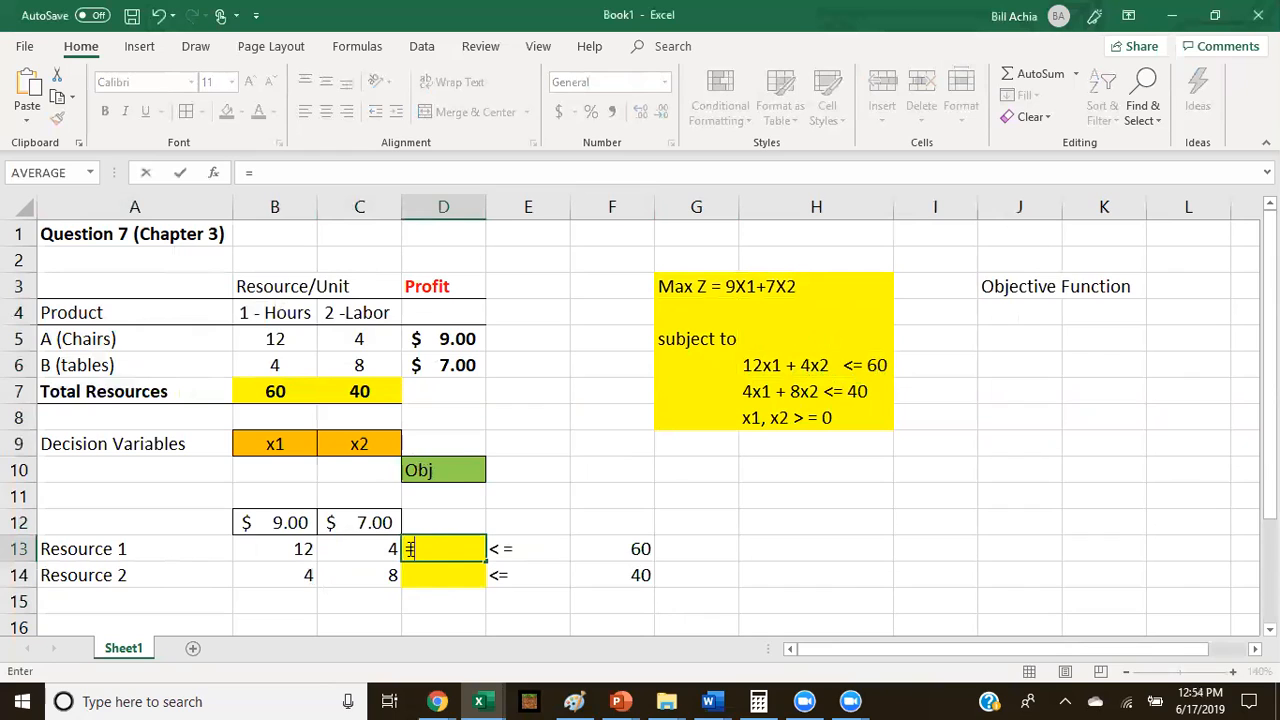
left_click(283, 549)
type("*")
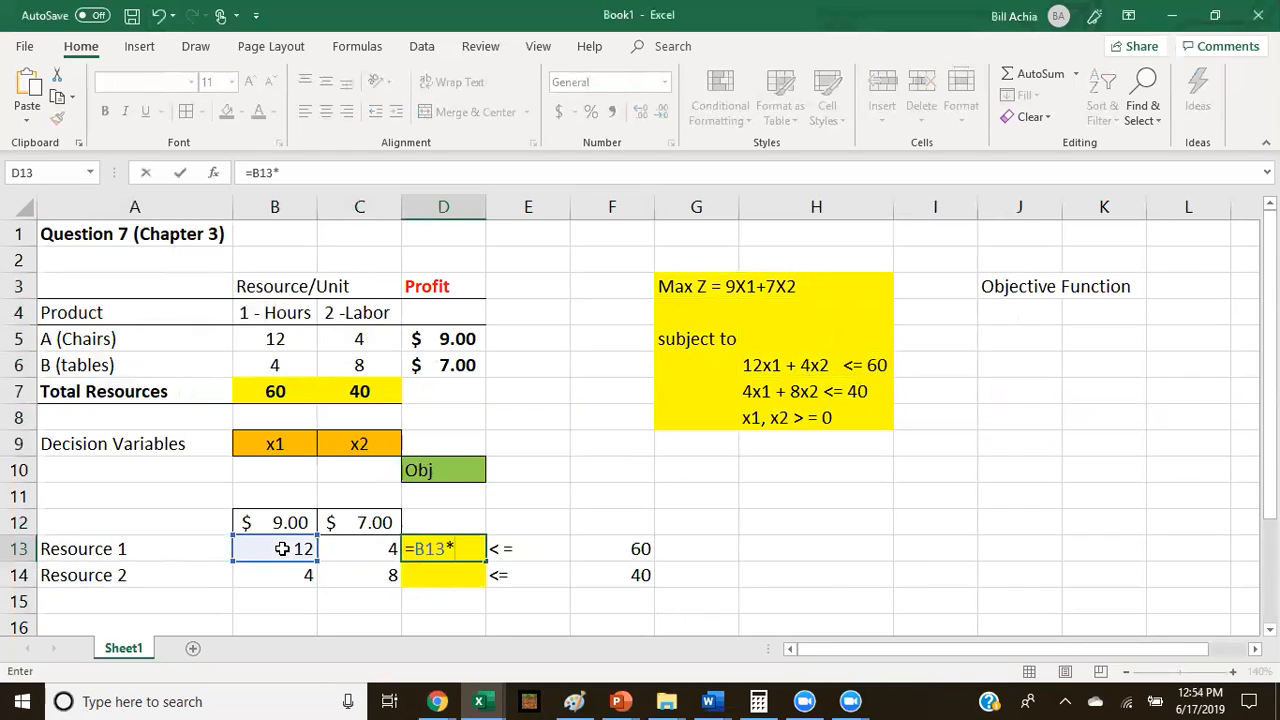
left_click(277, 444)
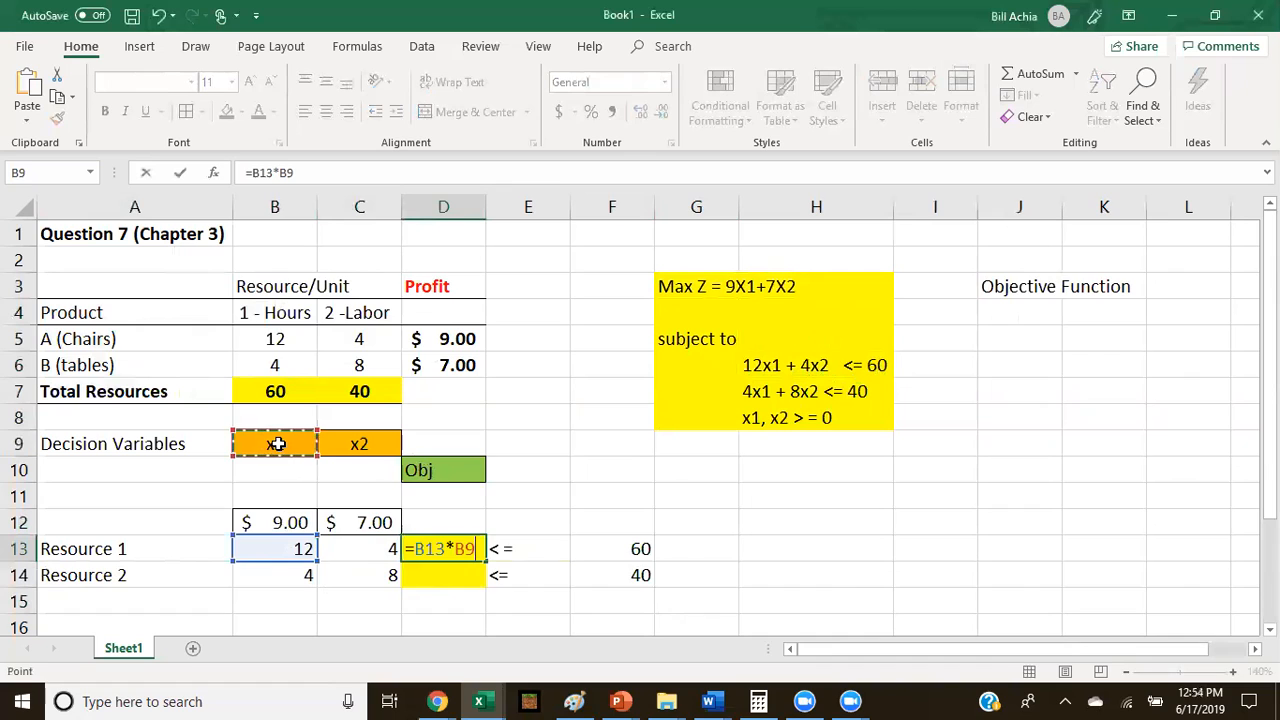
type("+")
left_click(367, 560)
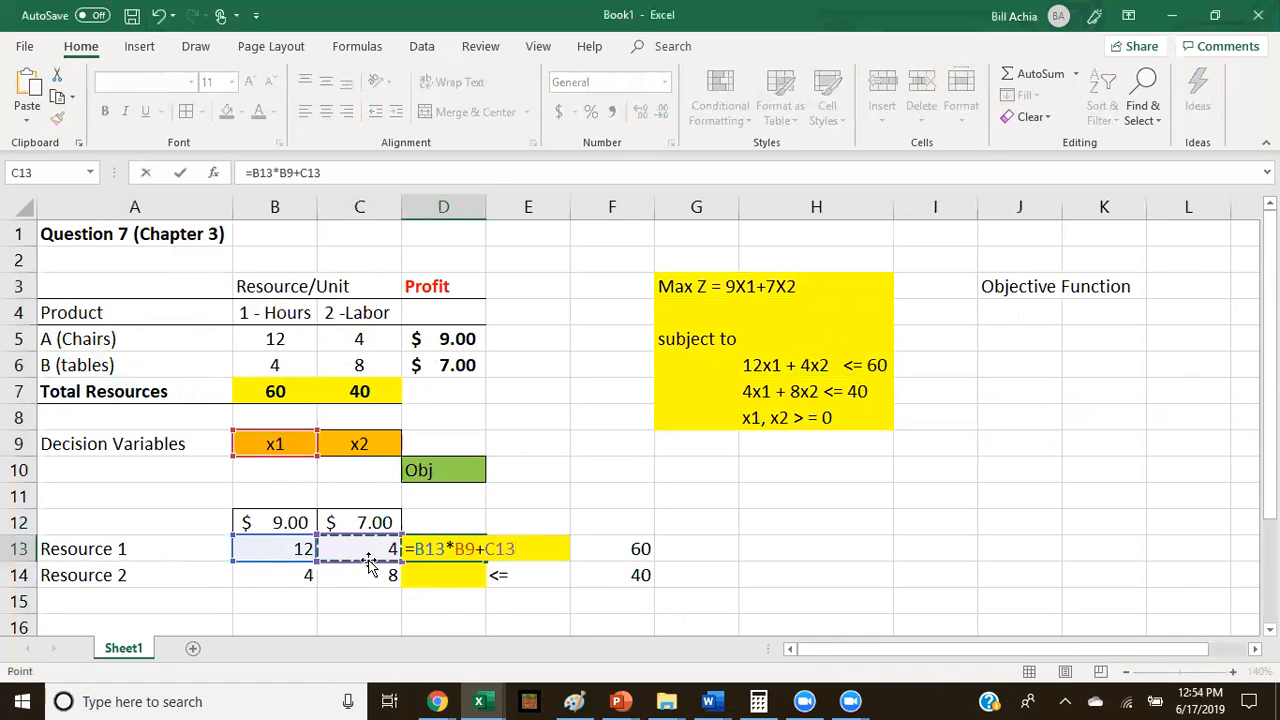
type("*")
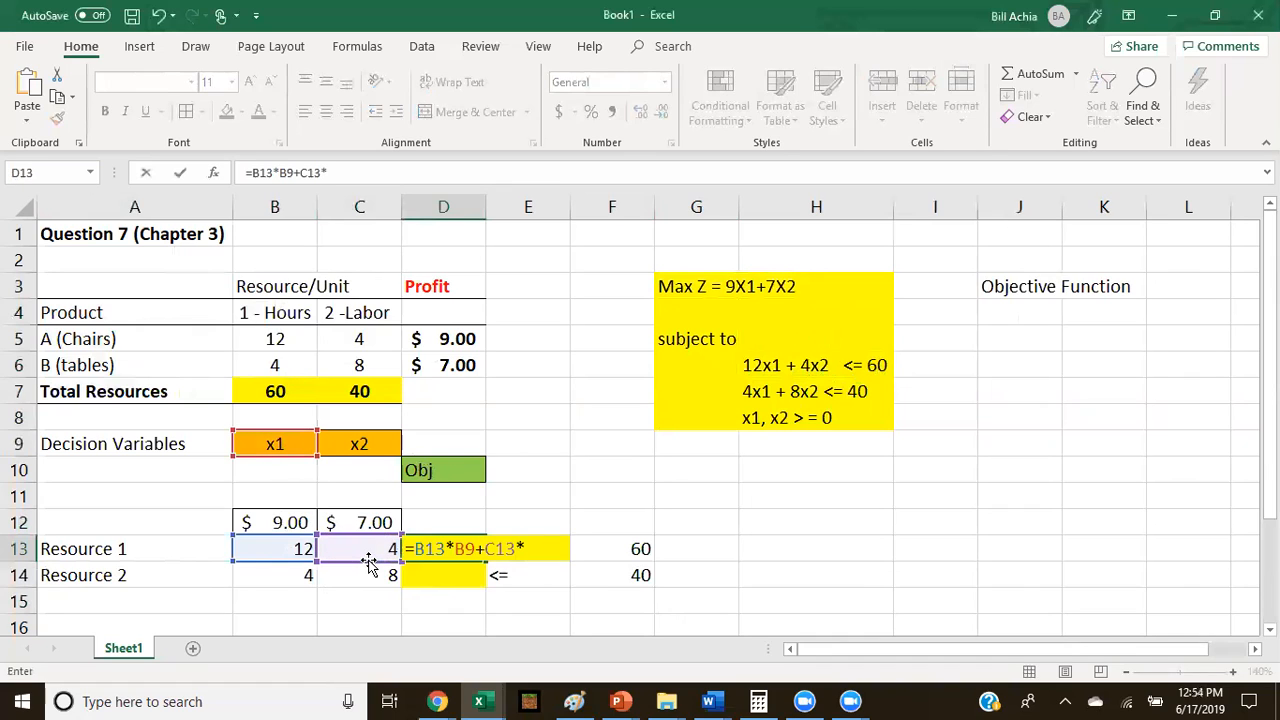
left_click(354, 447)
key("Return")
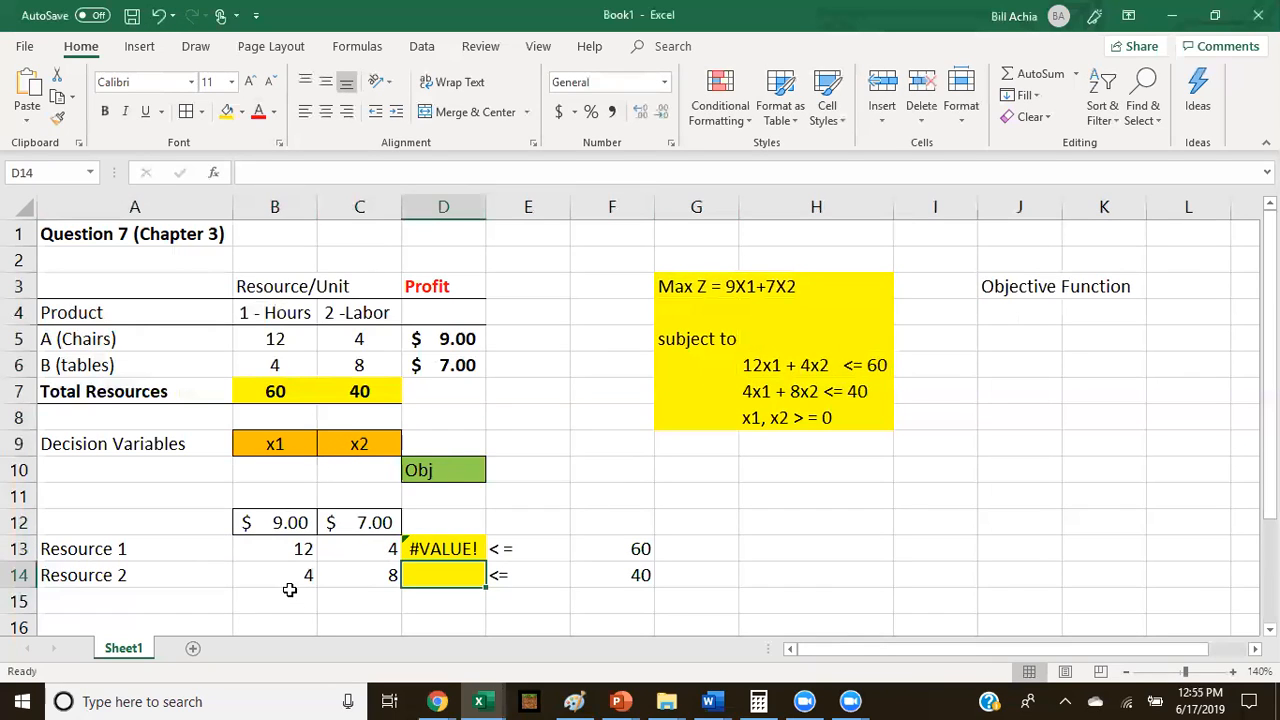
left_click_drag(274, 440, 338, 437)
key("Delete")
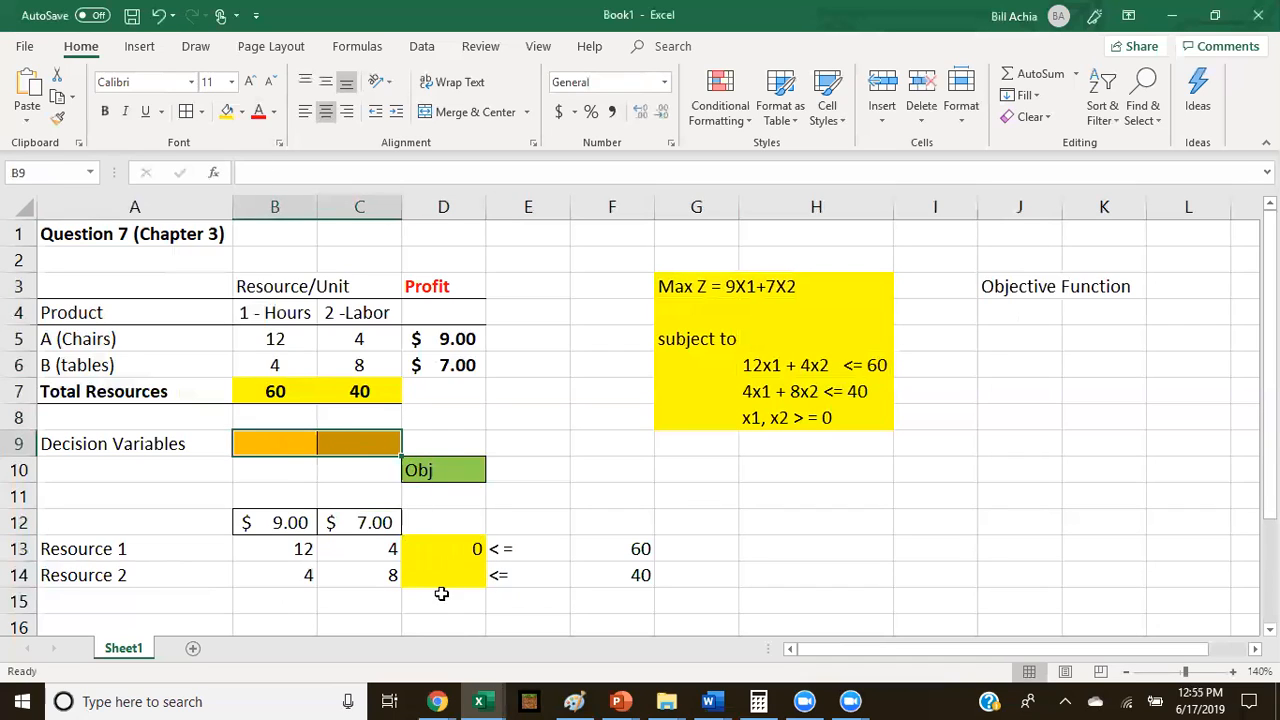
Enter the Resource 2 usage formula =B14*B9+C14*C9 in cell D14.
left_click(436, 582)
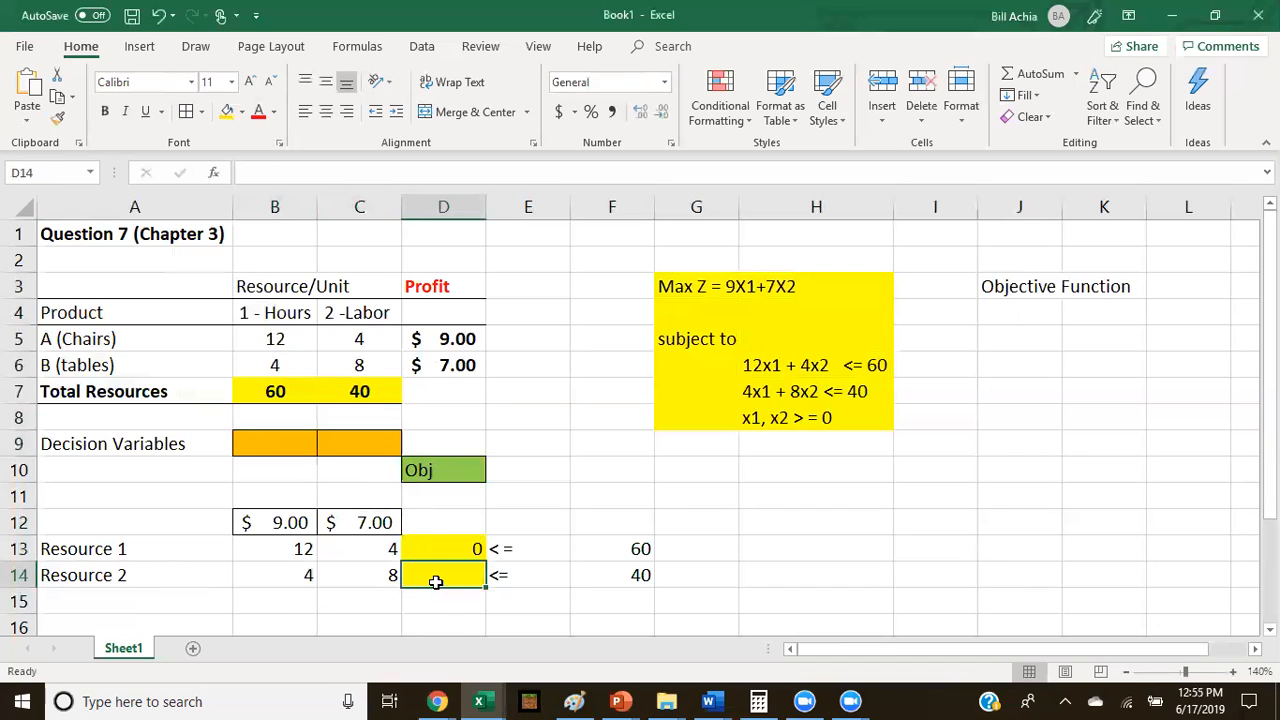
type("=")
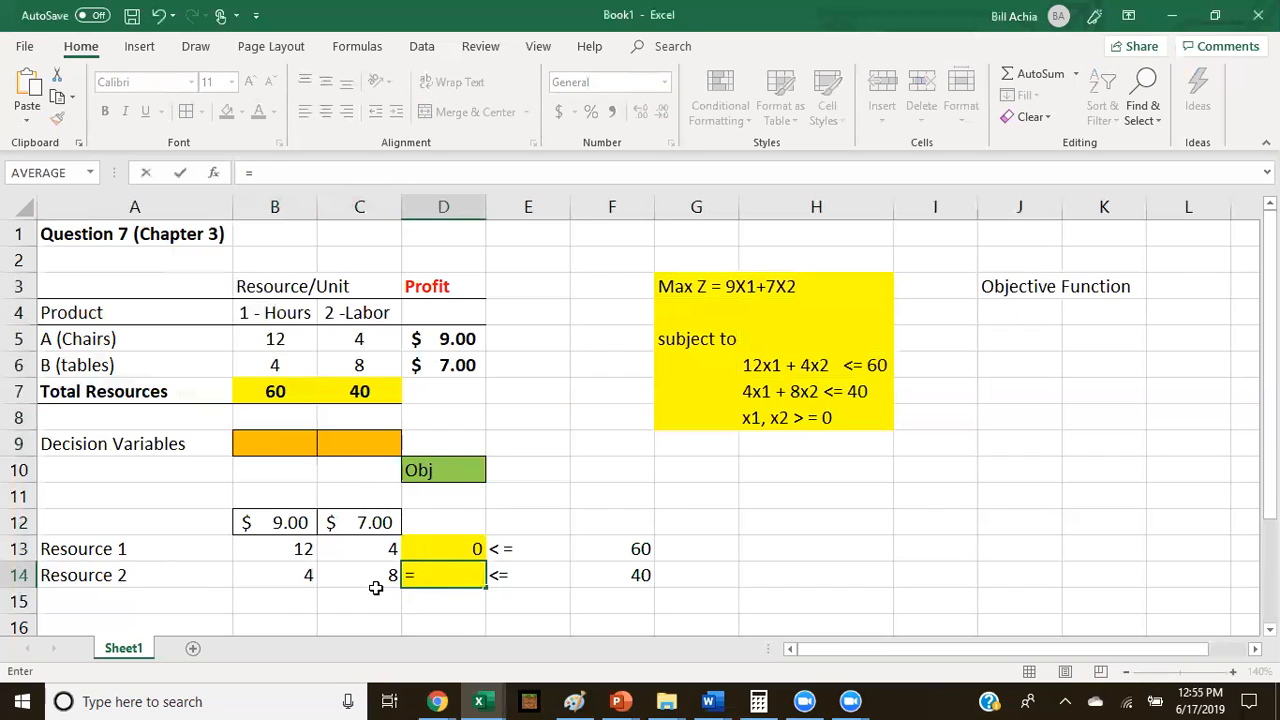
left_click(301, 578)
type("*")
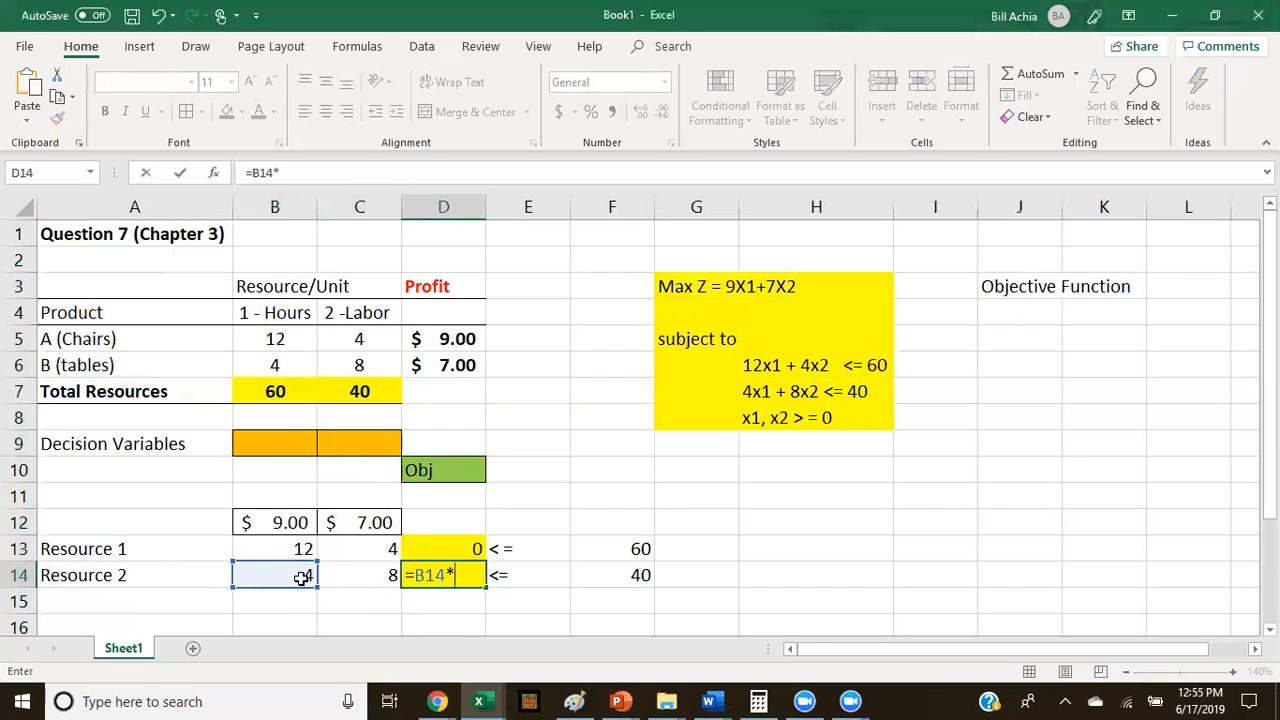
left_click(284, 447)
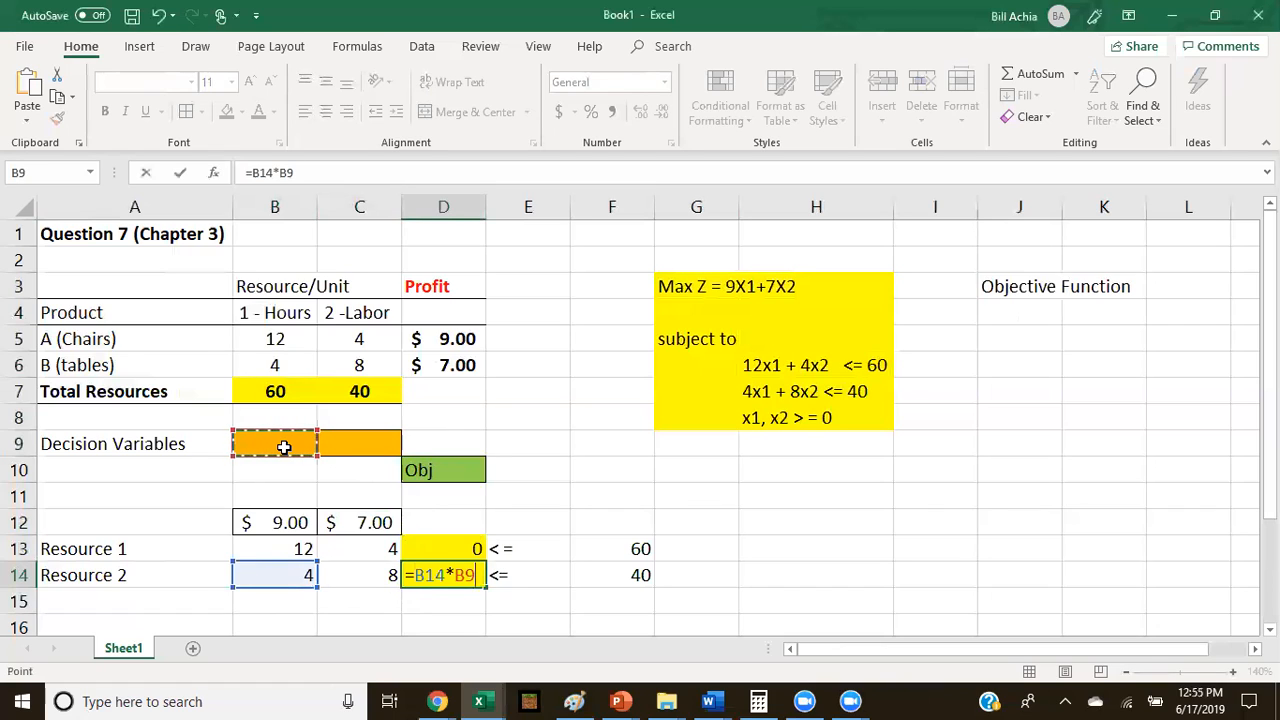
type("+")
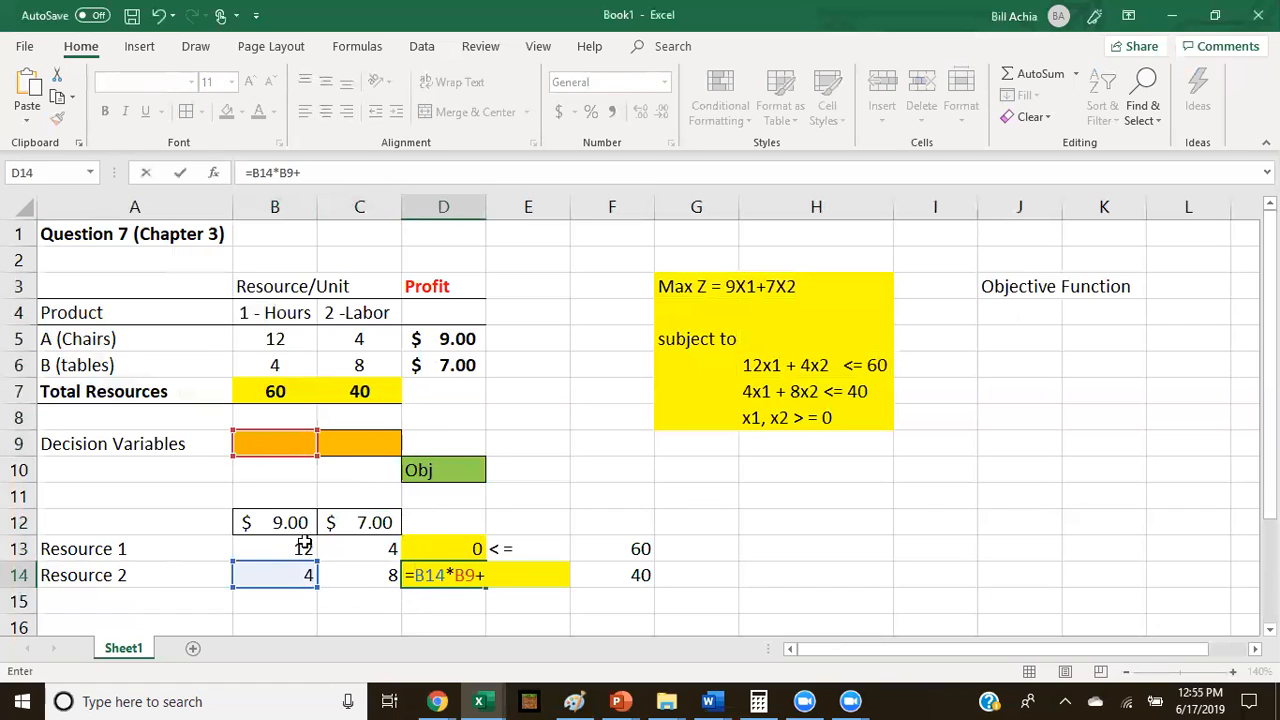
left_click(352, 580)
type("*")
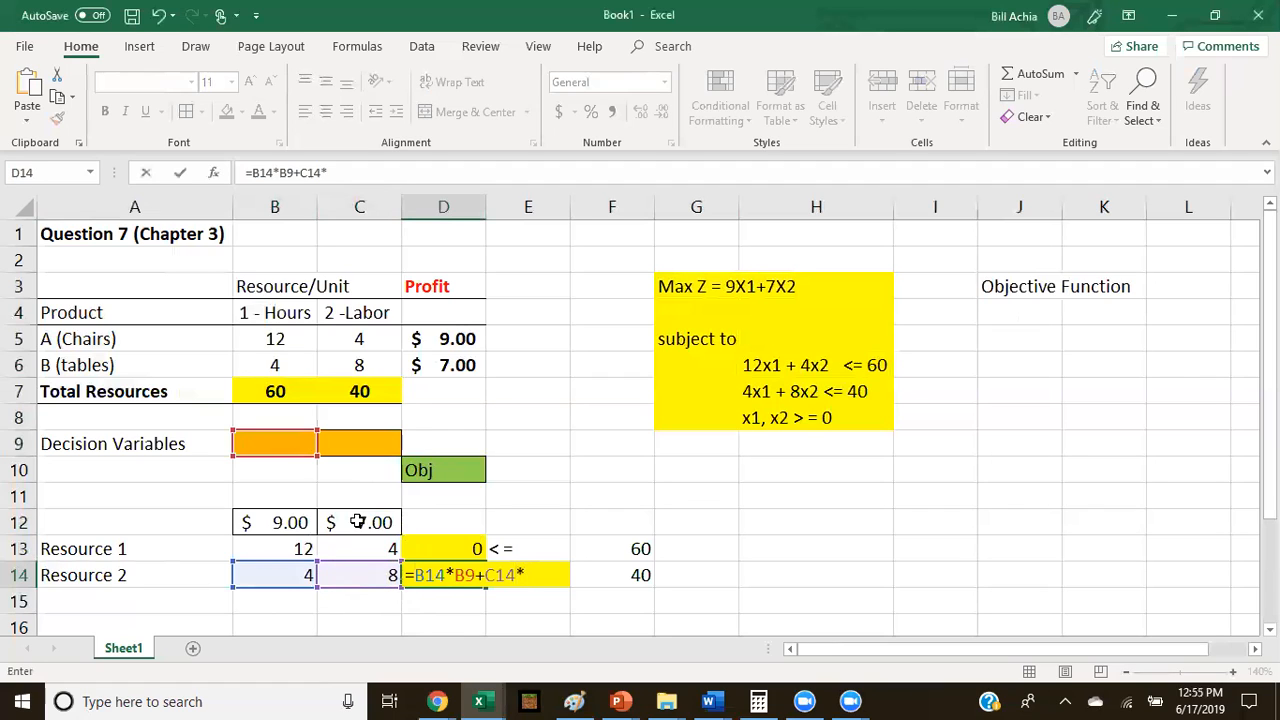
left_click(347, 447)
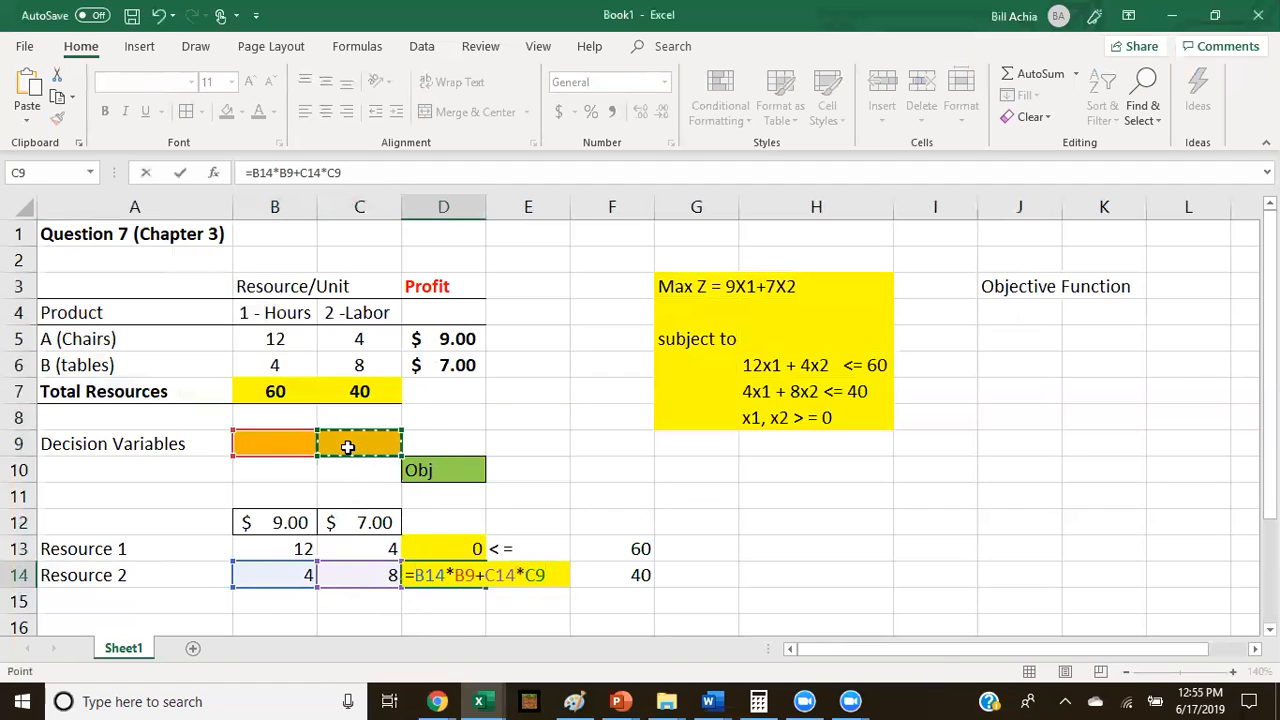
key("Return")
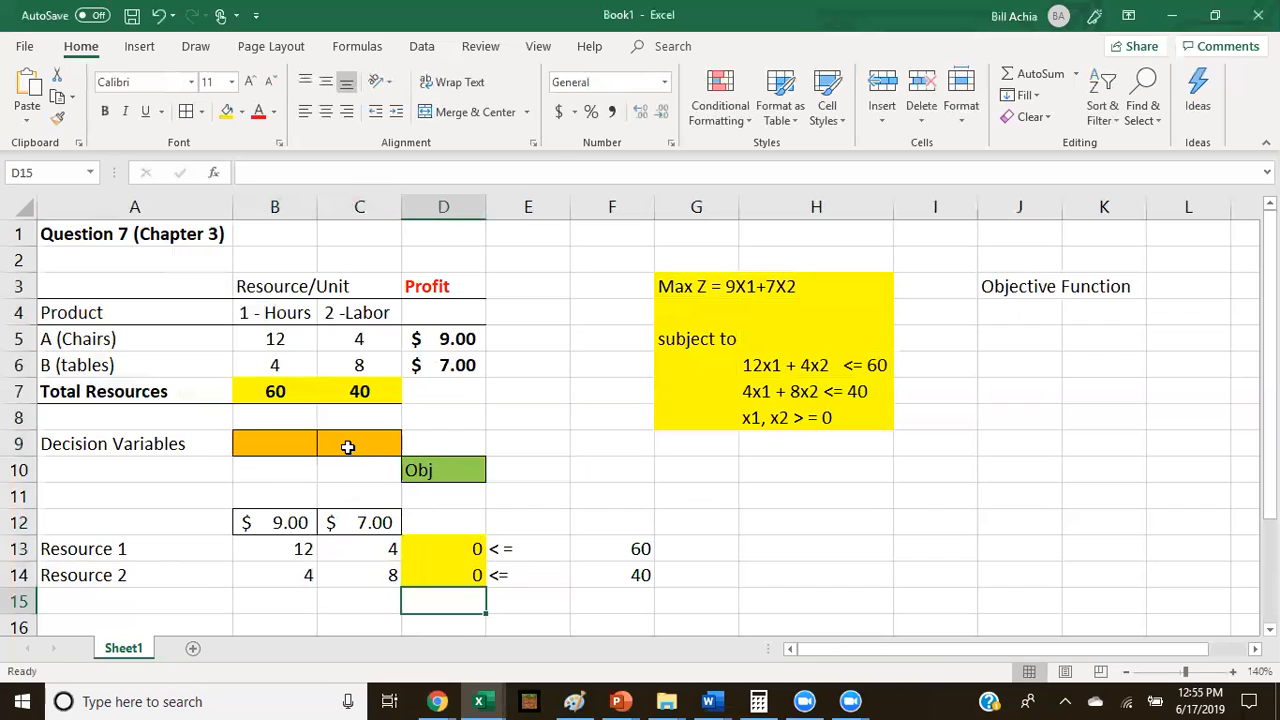
Clear the "Obj" placeholder text from the green objective cell D10.
left_click(459, 554)
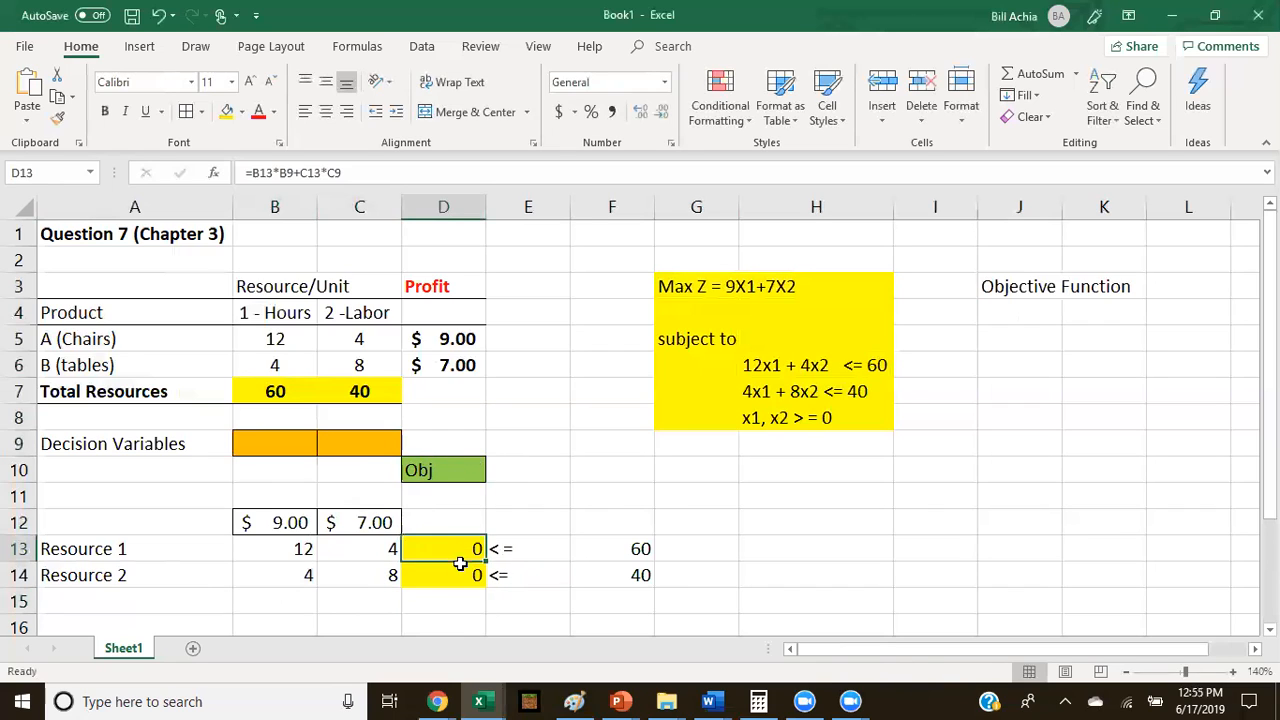
left_click_drag(459, 564, 460, 568)
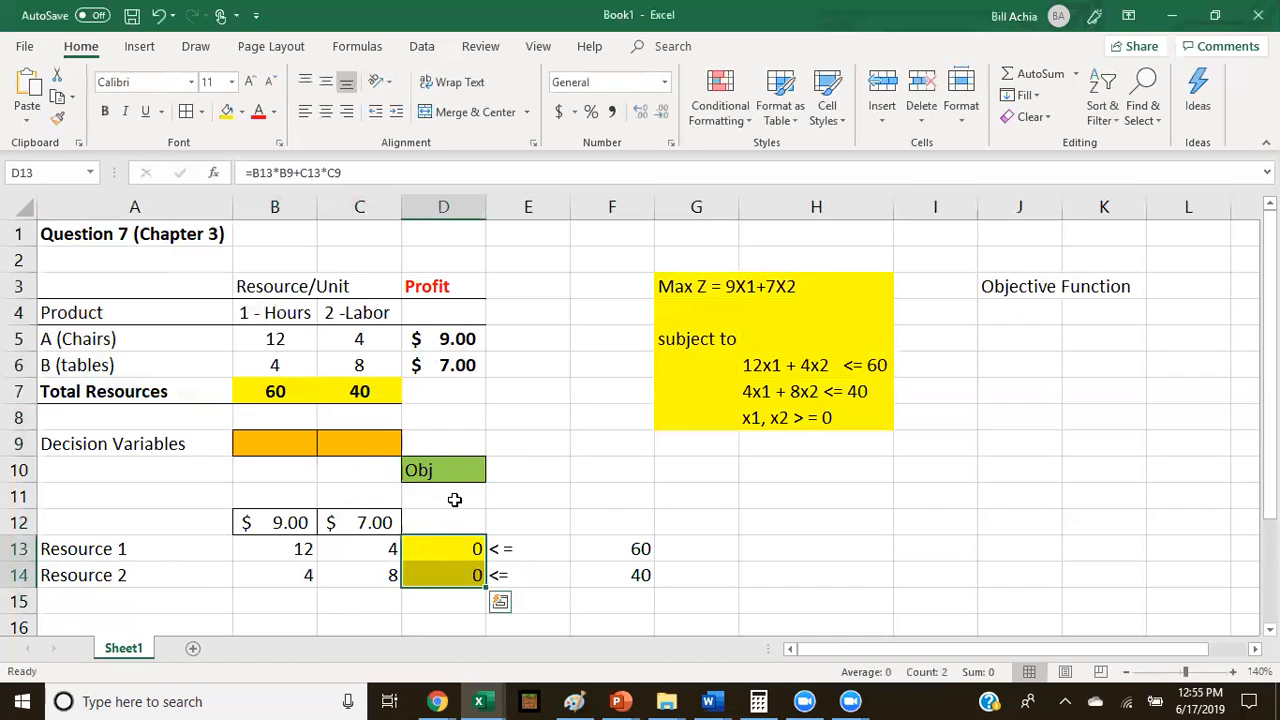
left_click(443, 472)
key("Delete")
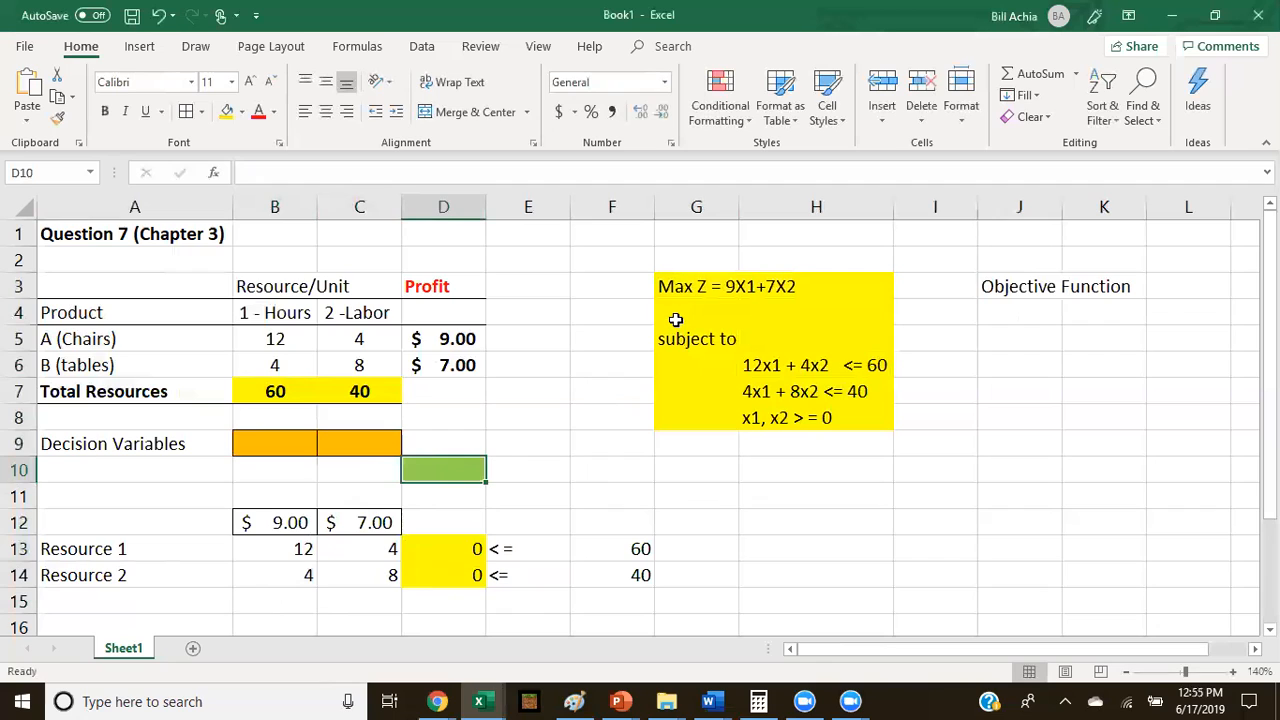
Enter the objective function formula =B12*B9+C12*C9 in the green cell D10.
left_click_drag(733, 286, 760, 289)
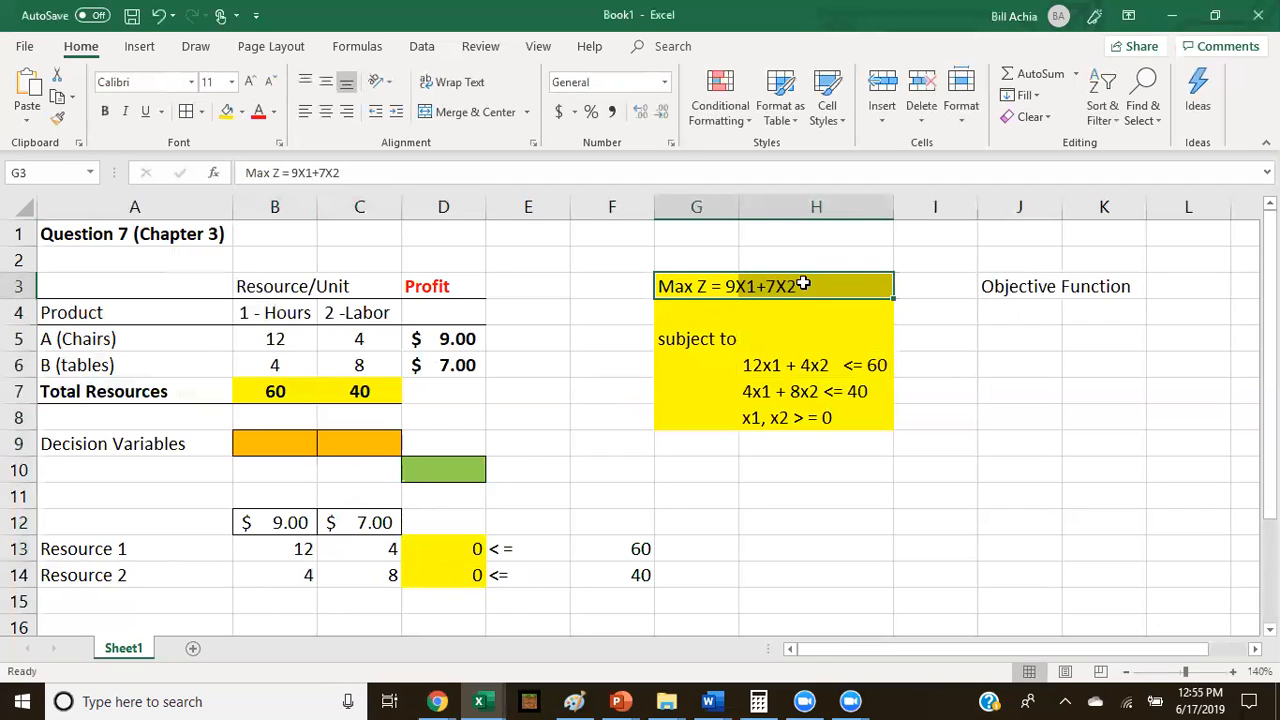
left_click(417, 479)
type("=")
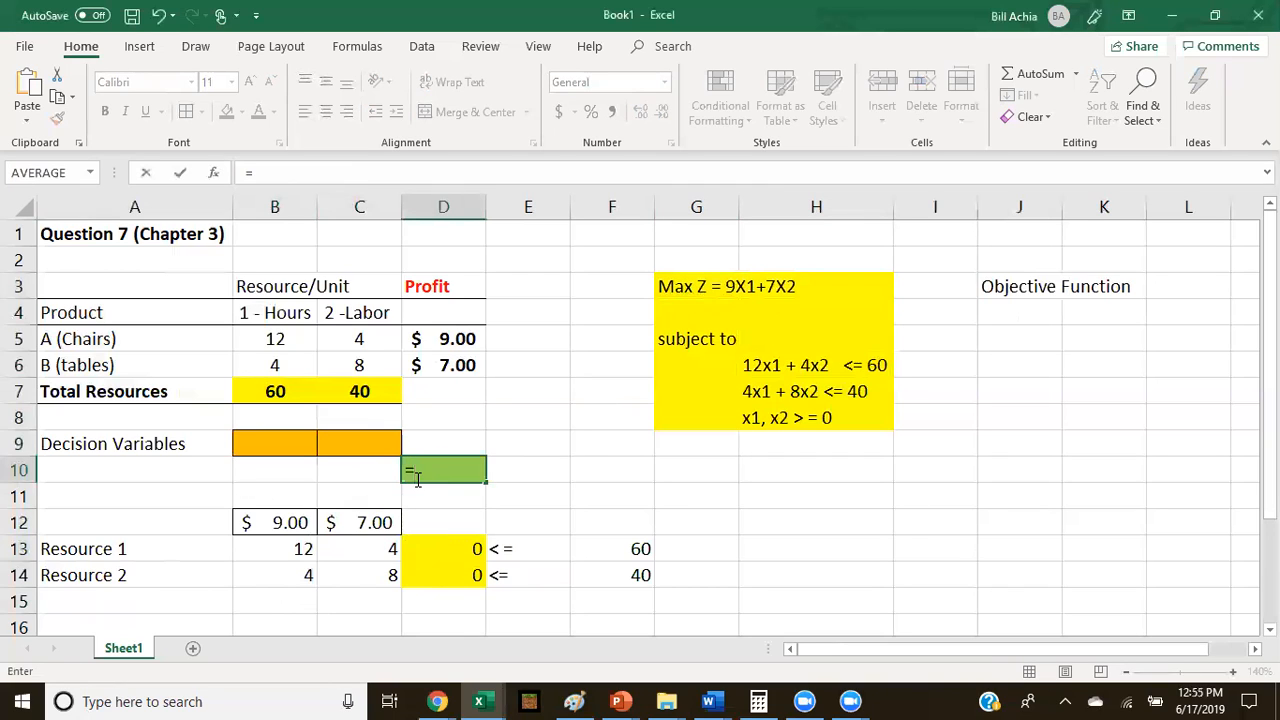
left_click(296, 522)
type("*")
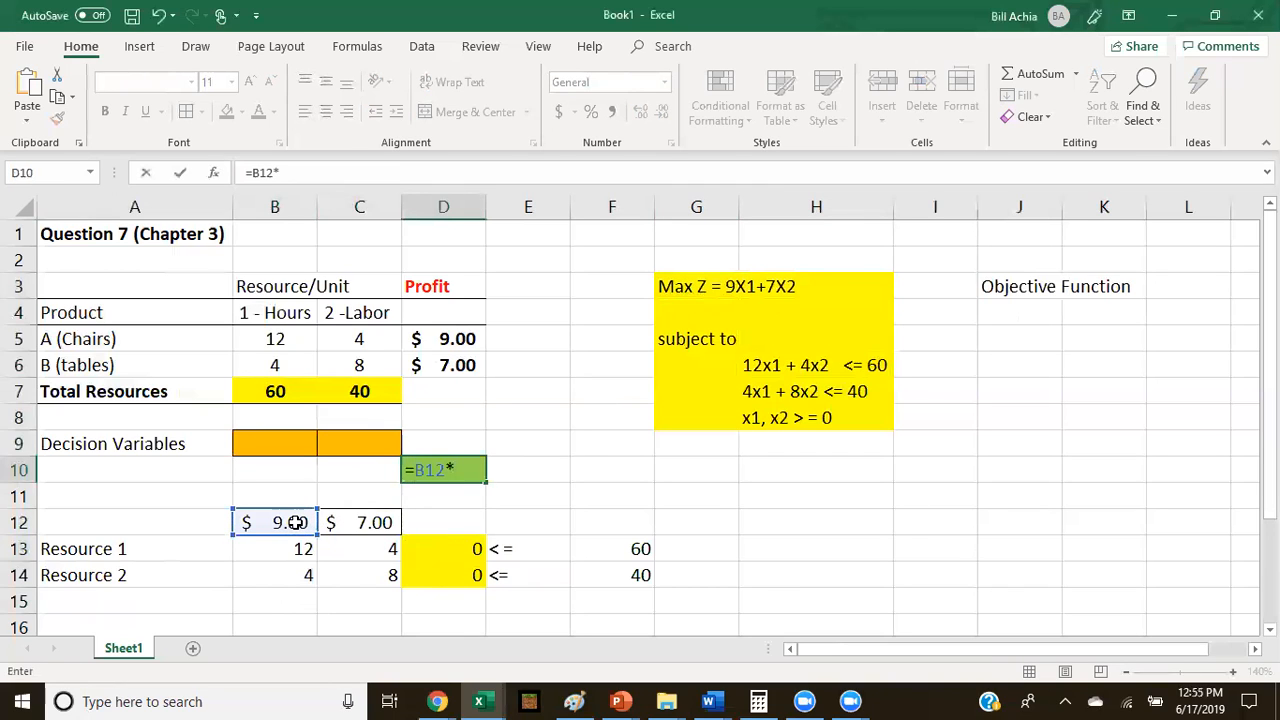
left_click(297, 448)
type("+")
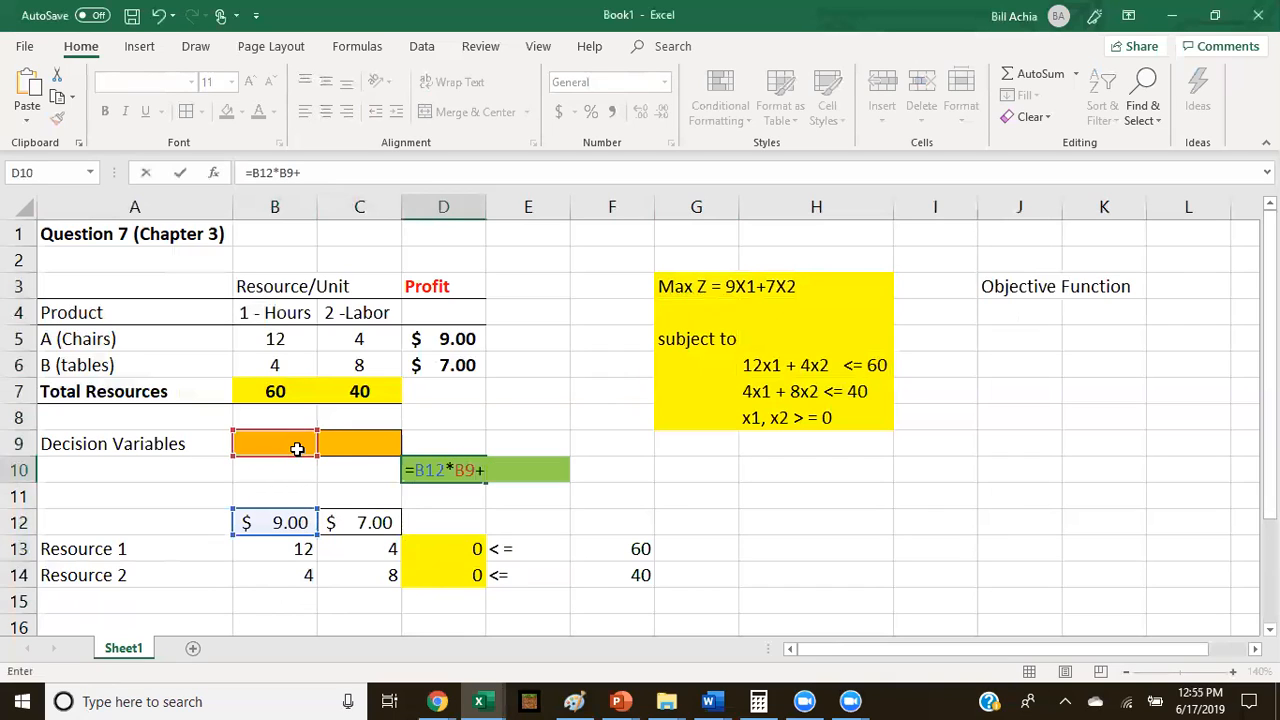
left_click(352, 521)
type("*")
left_click(361, 440)
key("Return")
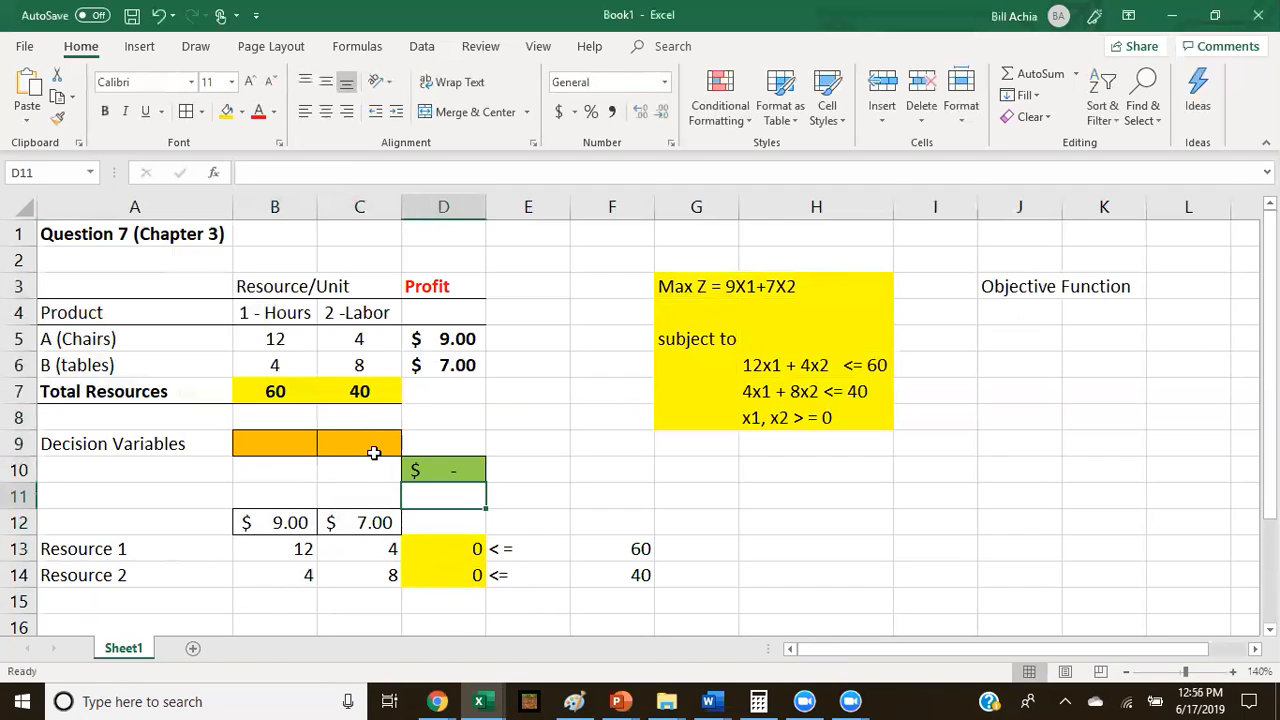
Change the fill color of the resource usage cells D13:D14 from yellow to light green.
left_click(443, 558)
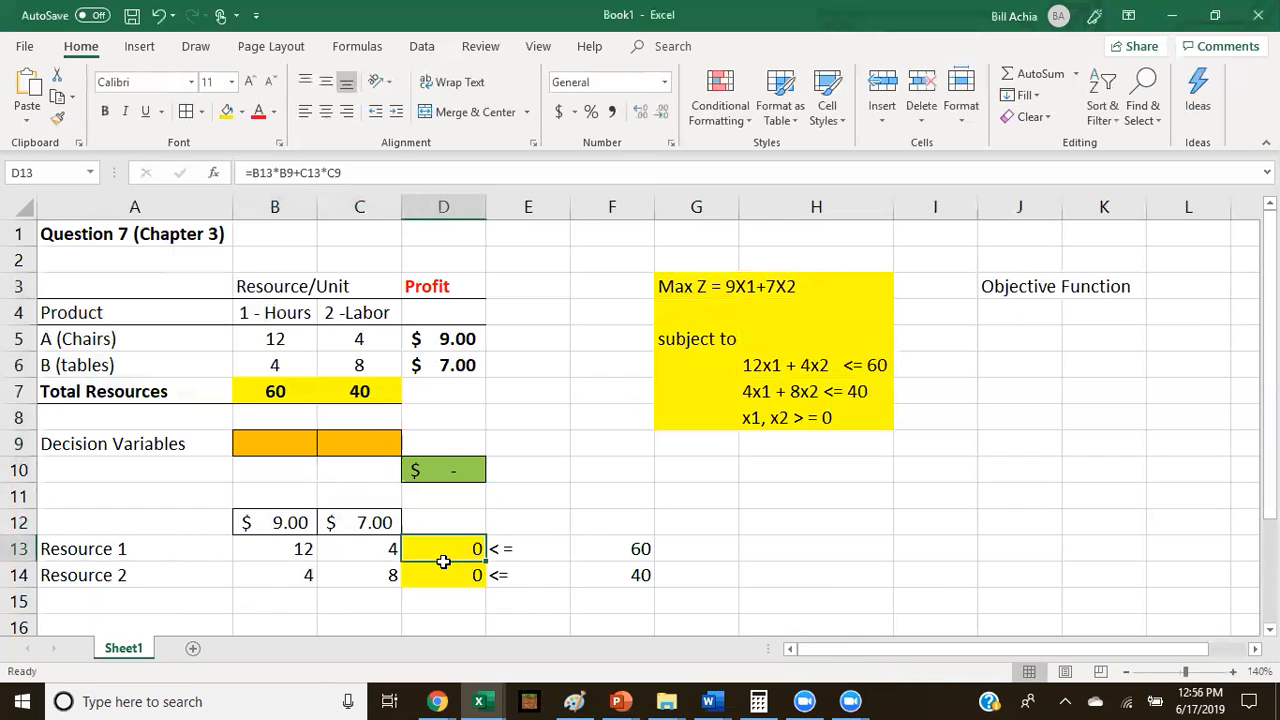
left_click_drag(443, 562, 443, 572)
left_click(244, 113)
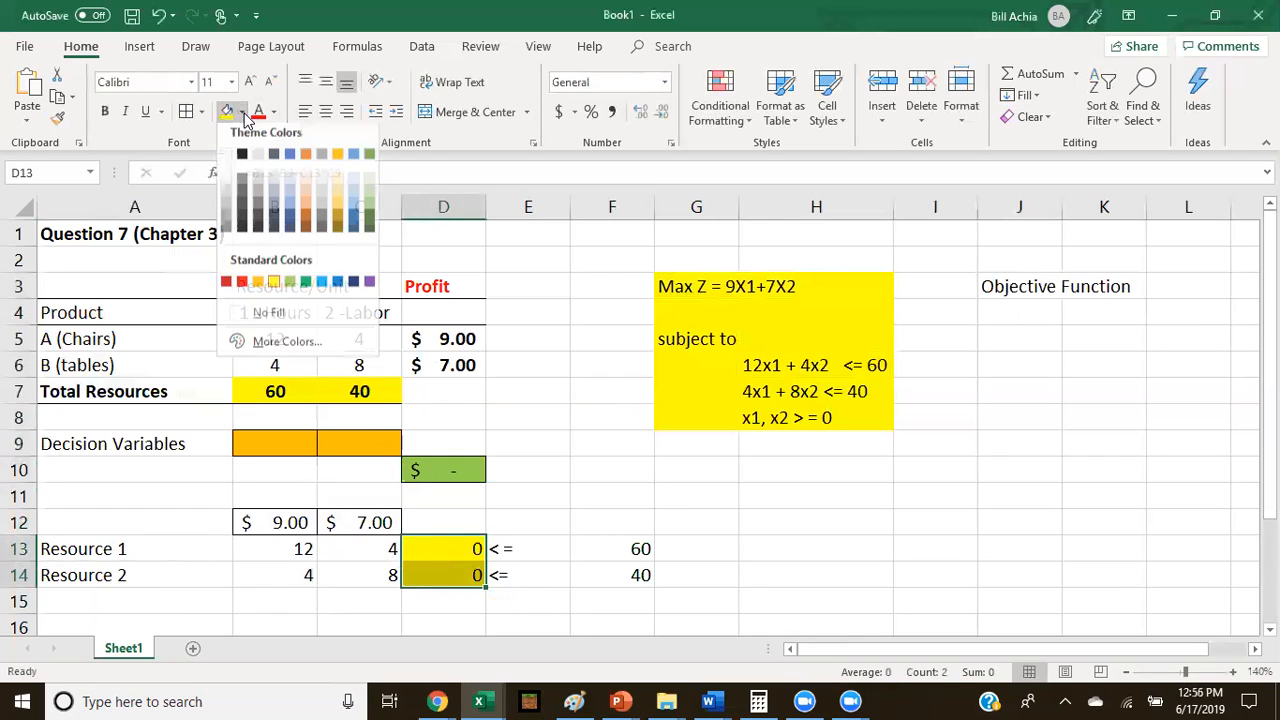
left_click(289, 281)
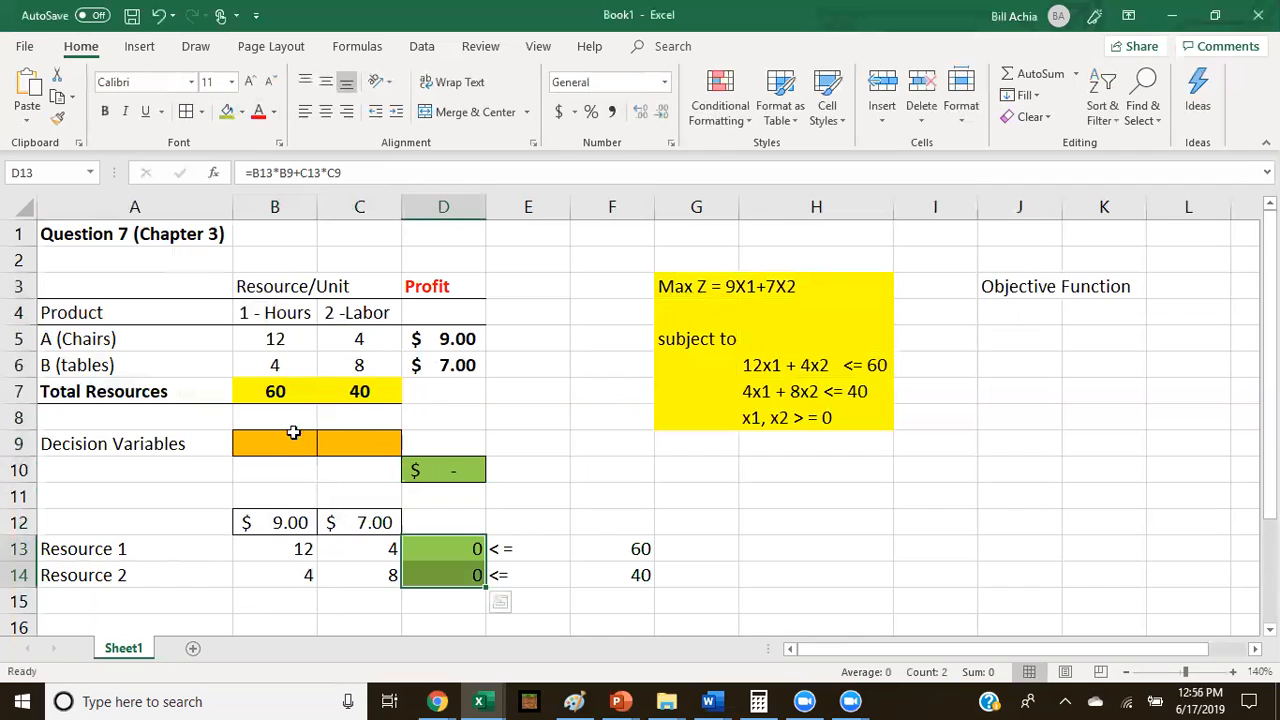
Open Solver and set the objective to cell $D$10 with the Max option.
left_click_drag(282, 447, 327, 438)
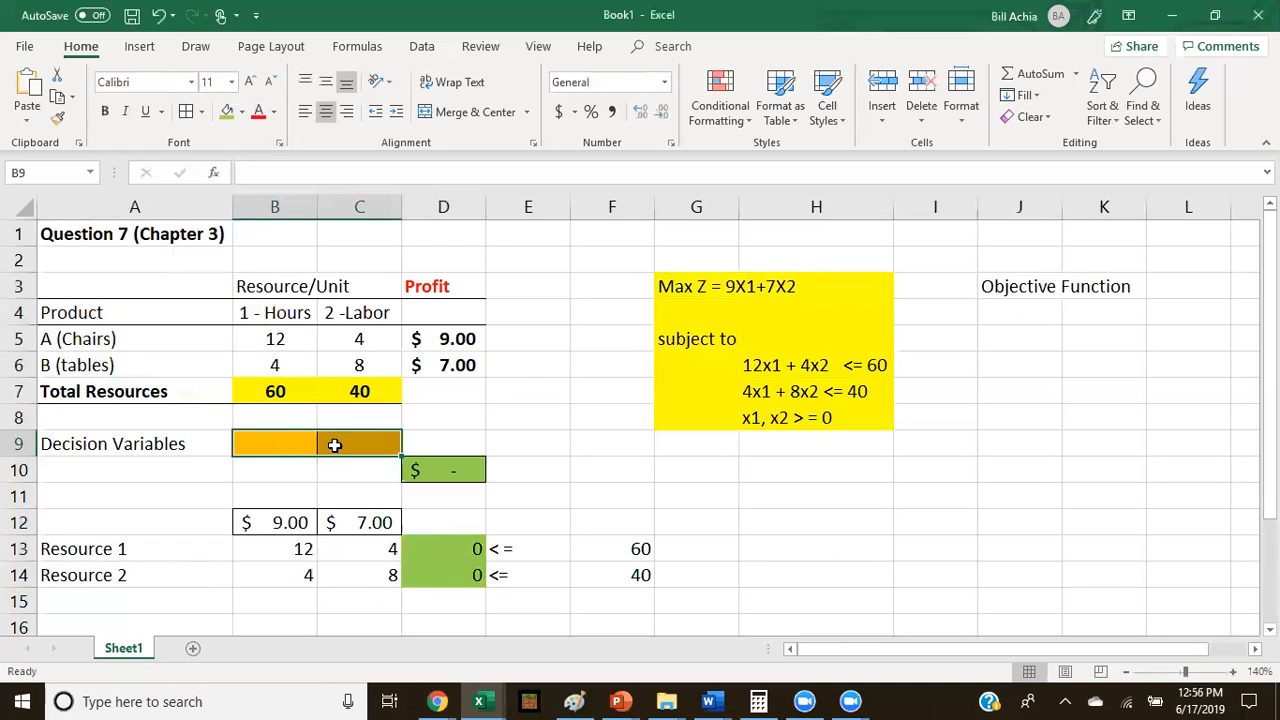
left_click(423, 47)
left_click(990, 96)
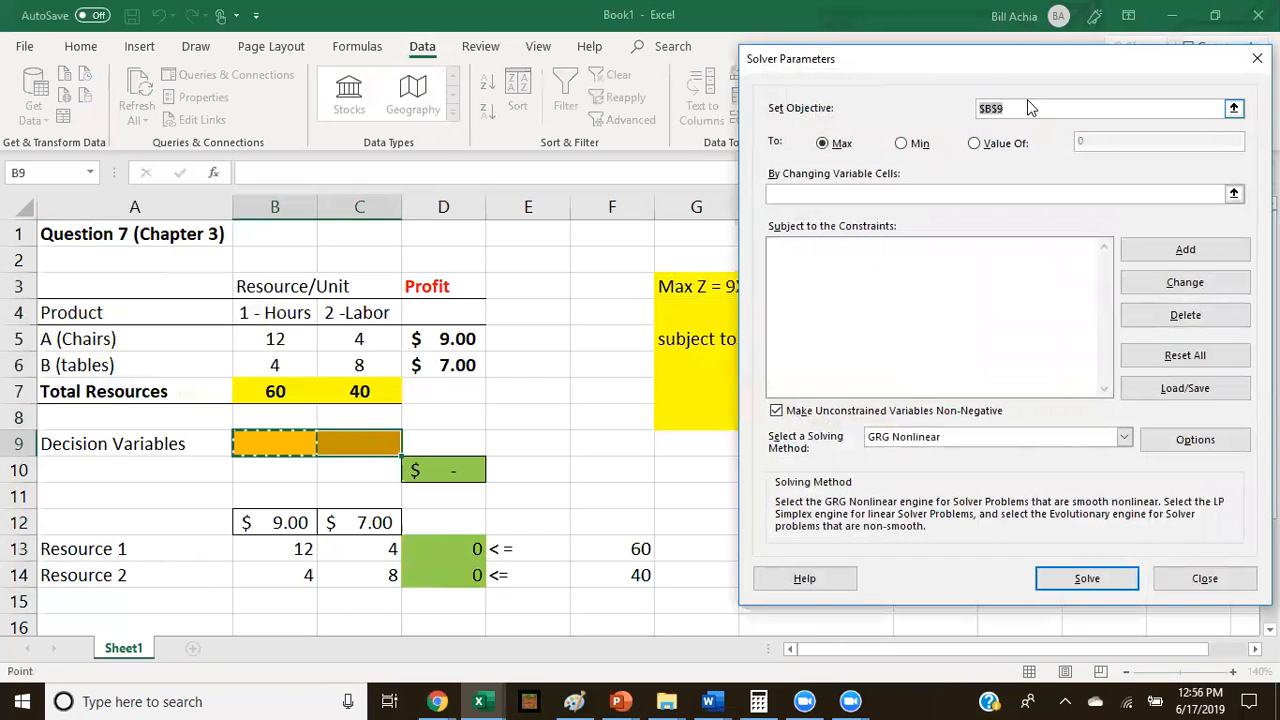
key("BackSpace")
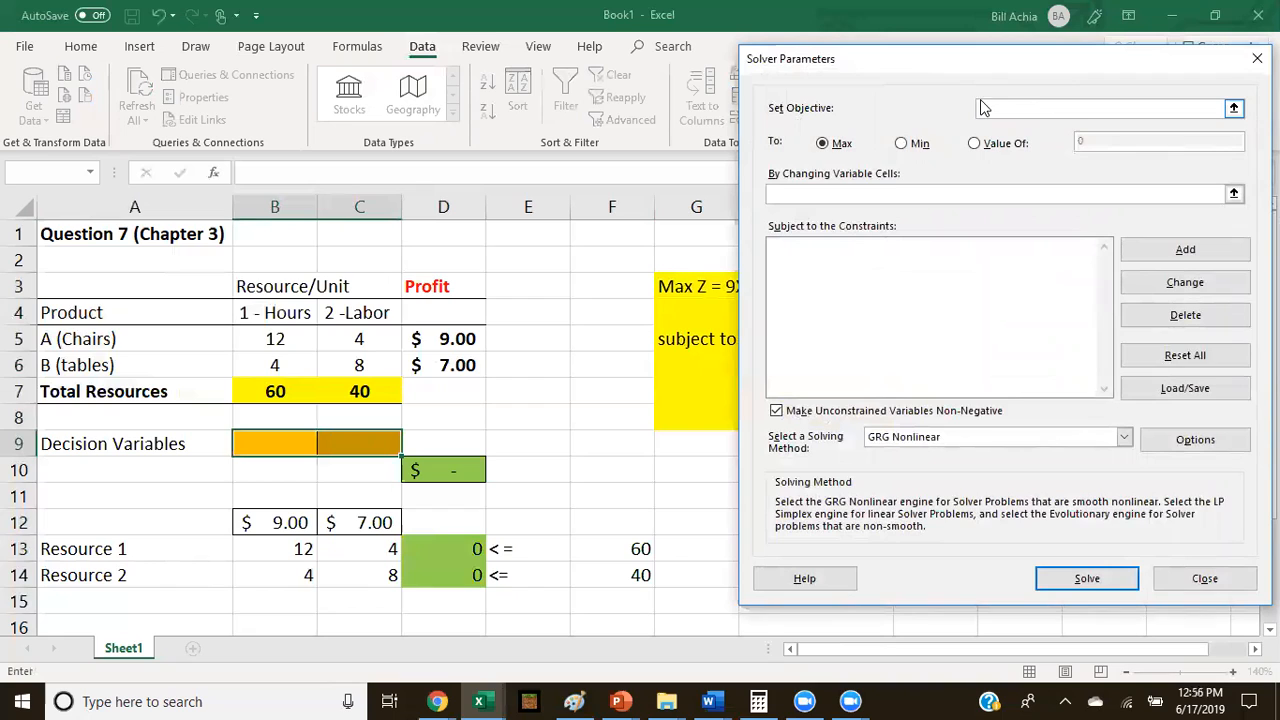
left_click(466, 468)
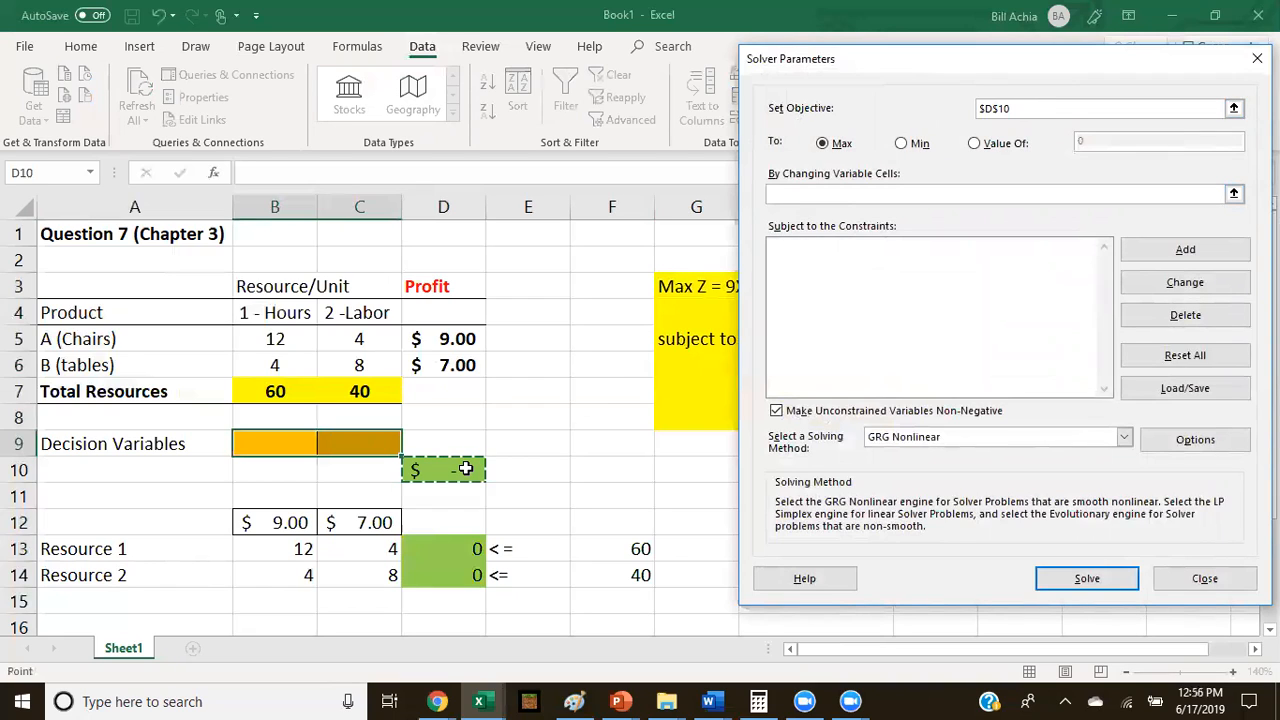
left_click(824, 145)
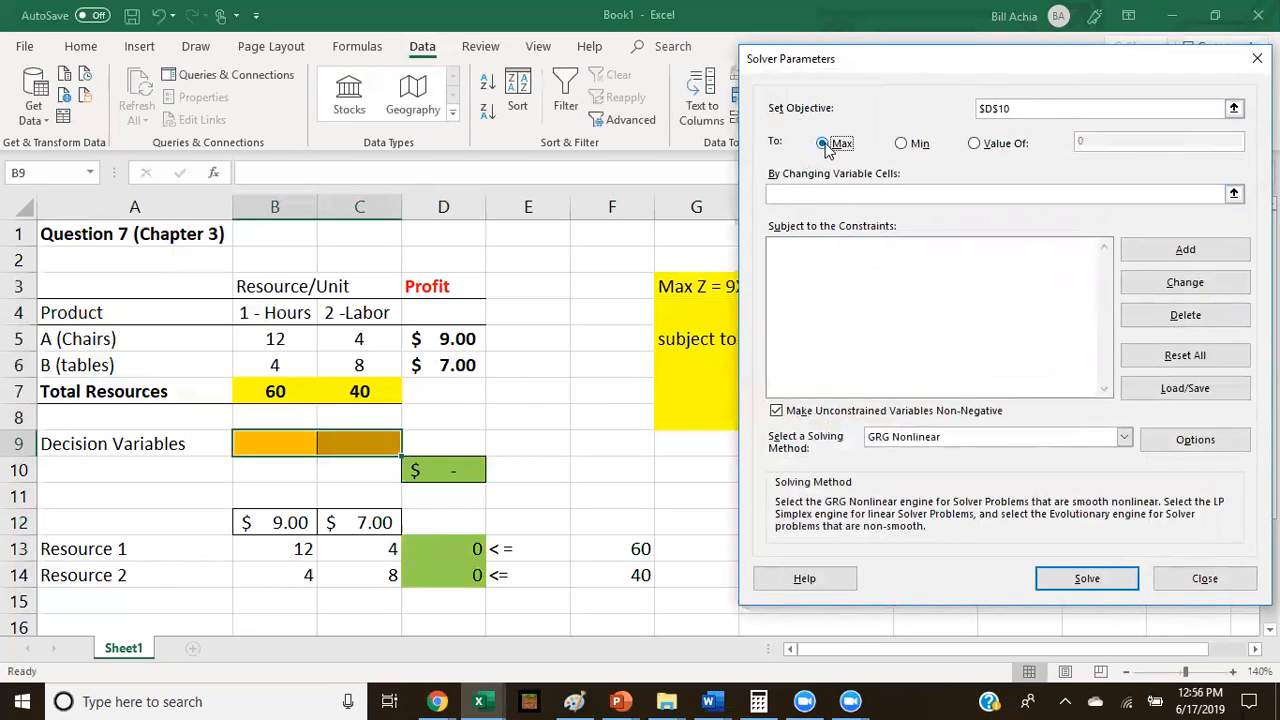
left_click(903, 146)
left_click(824, 145)
Set Solver's changing variable cells to the orange decision variable cells $B$9:$C$9.
left_click(811, 193)
left_click(789, 195)
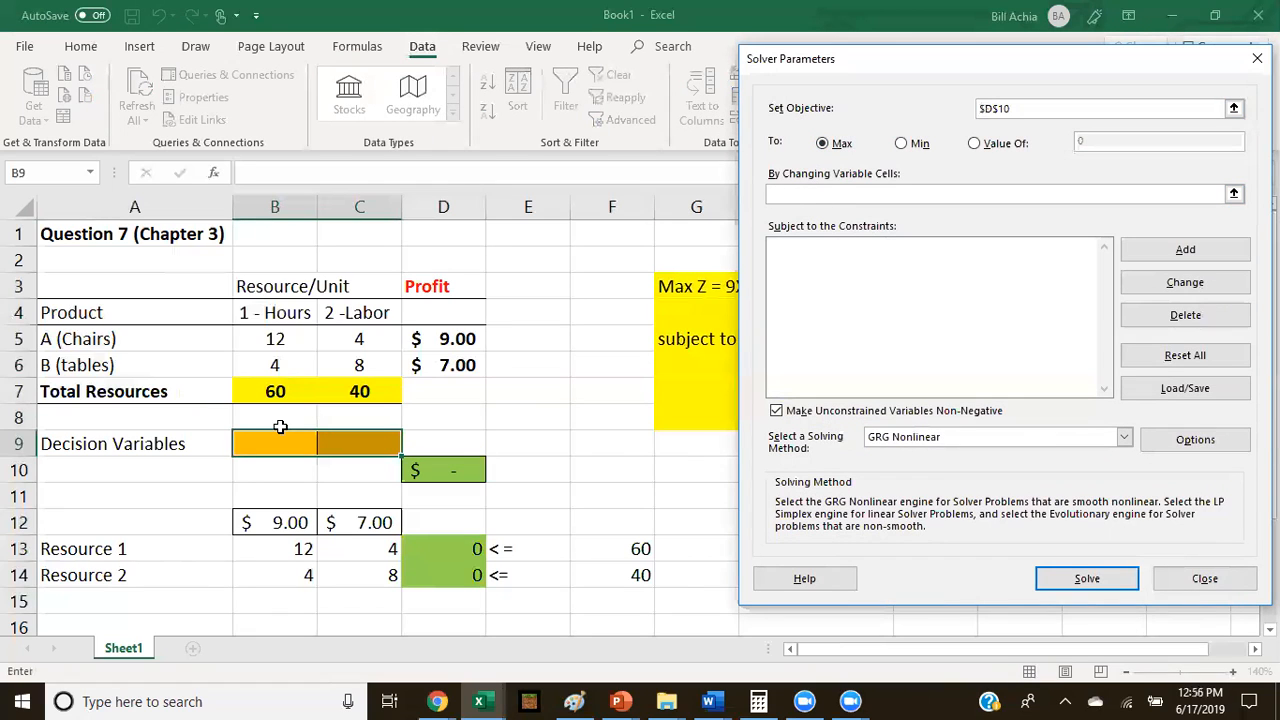
left_click_drag(277, 445, 340, 440)
left_click(927, 284)
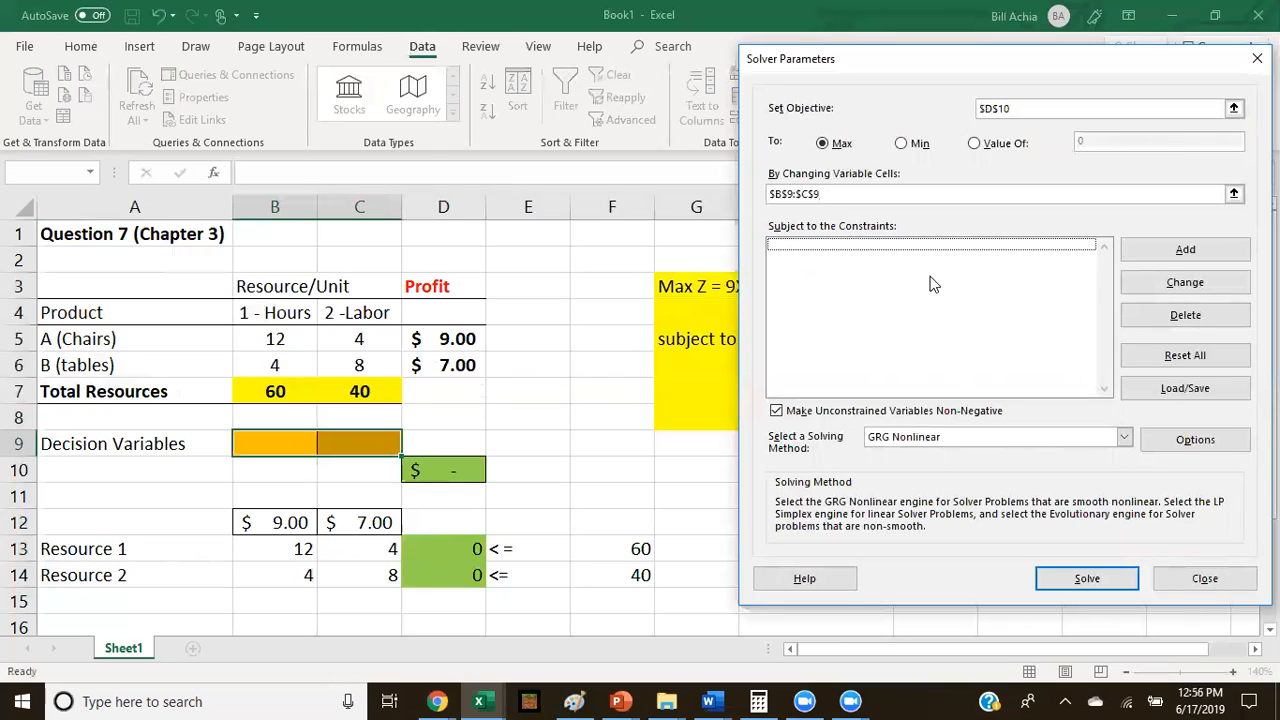
Add the Resource 1 constraint $D$13 <= $F$13 to the Solver model.
left_click(1152, 257)
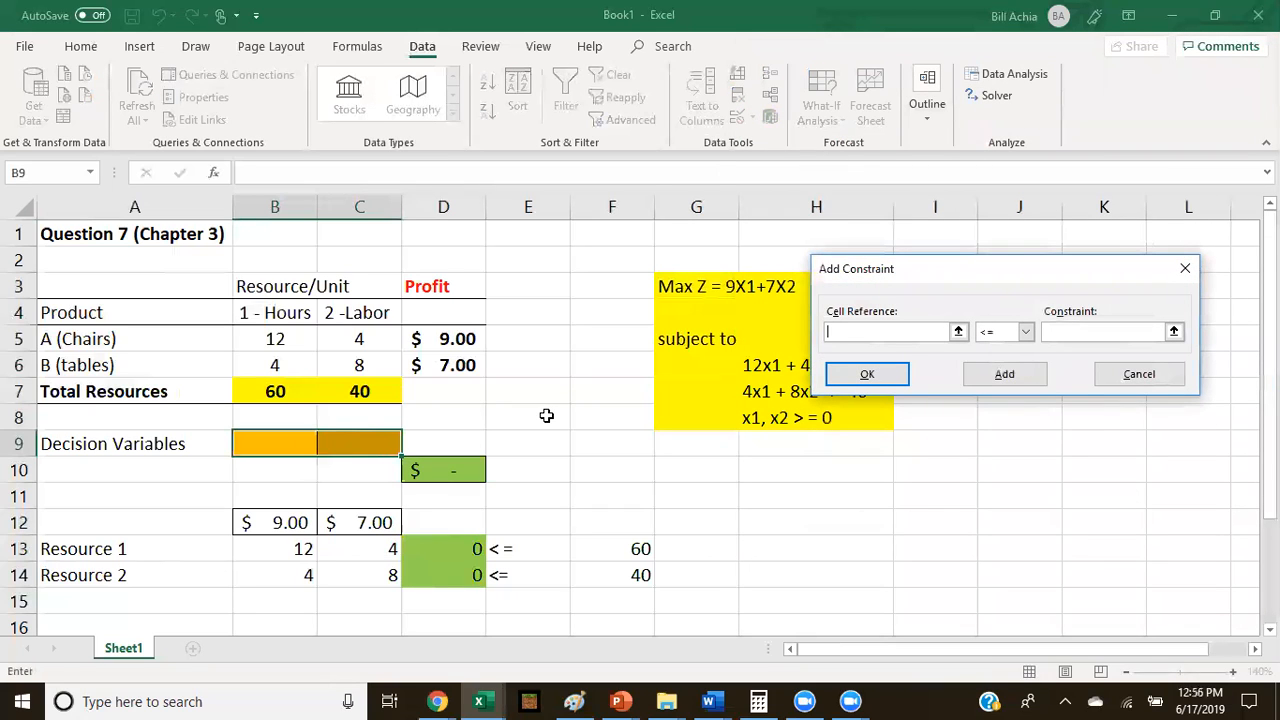
left_click(454, 545)
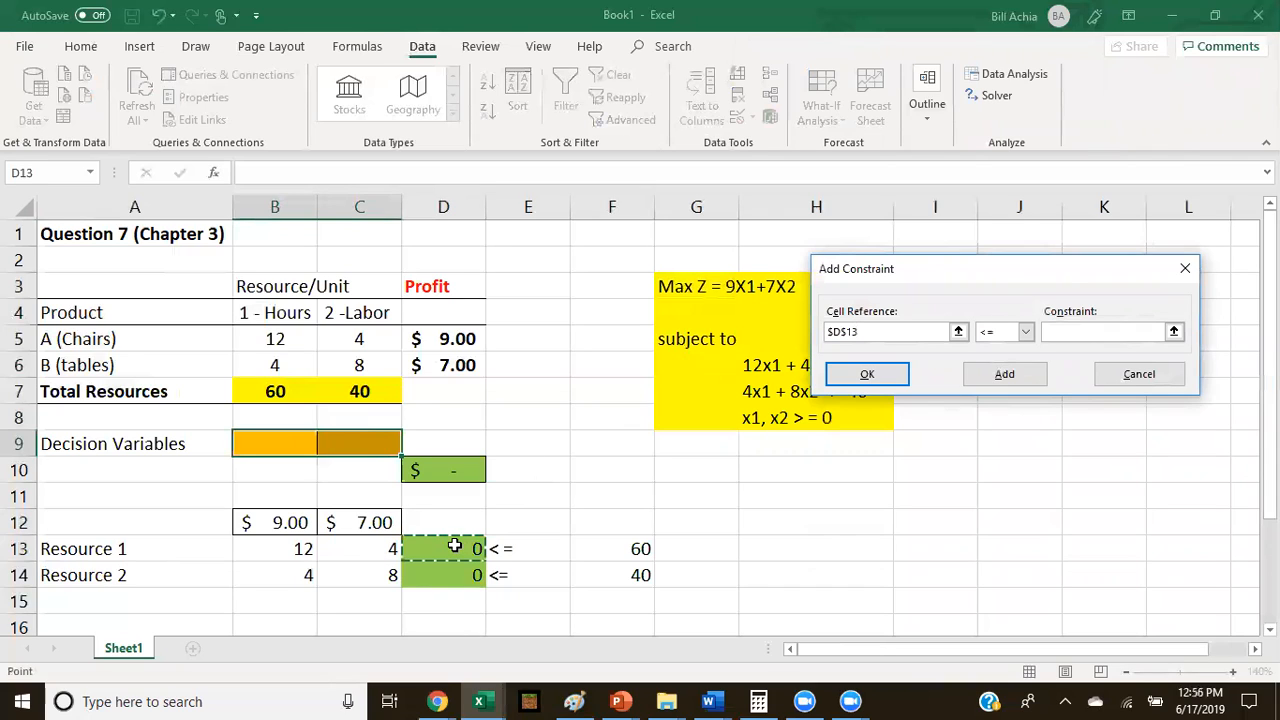
left_click(1071, 331)
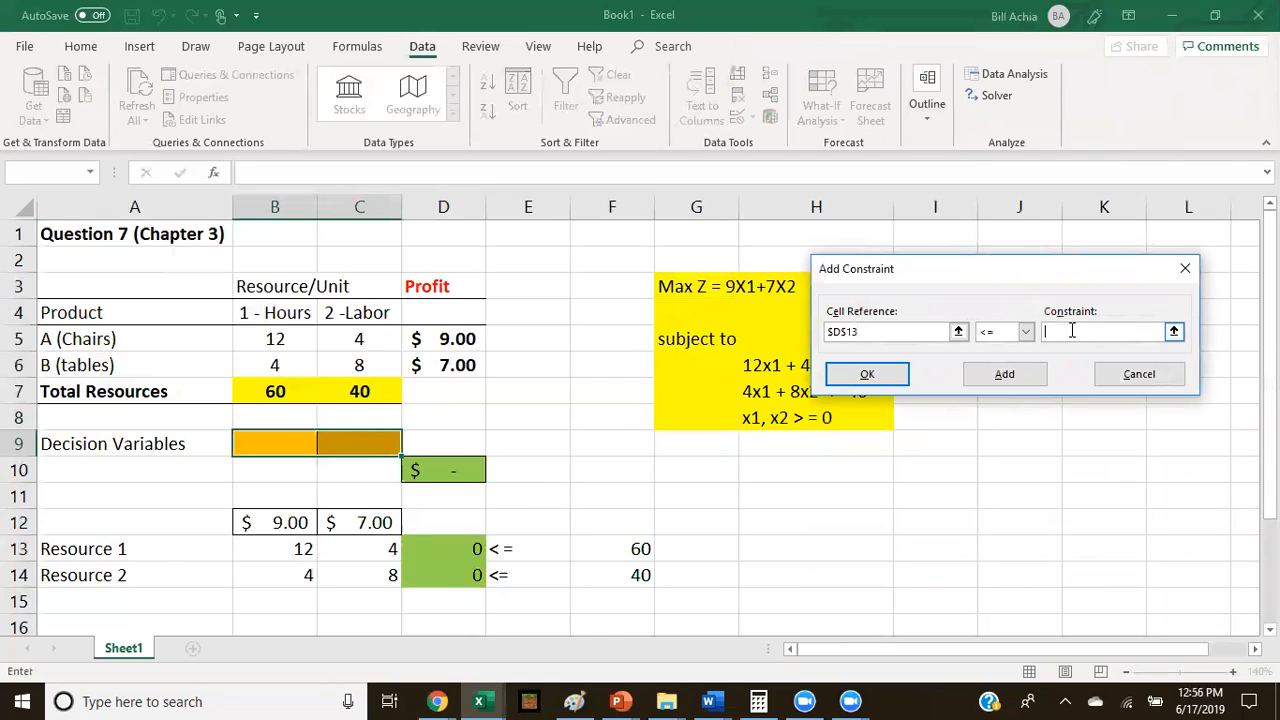
left_click(598, 549)
left_click(1005, 373)
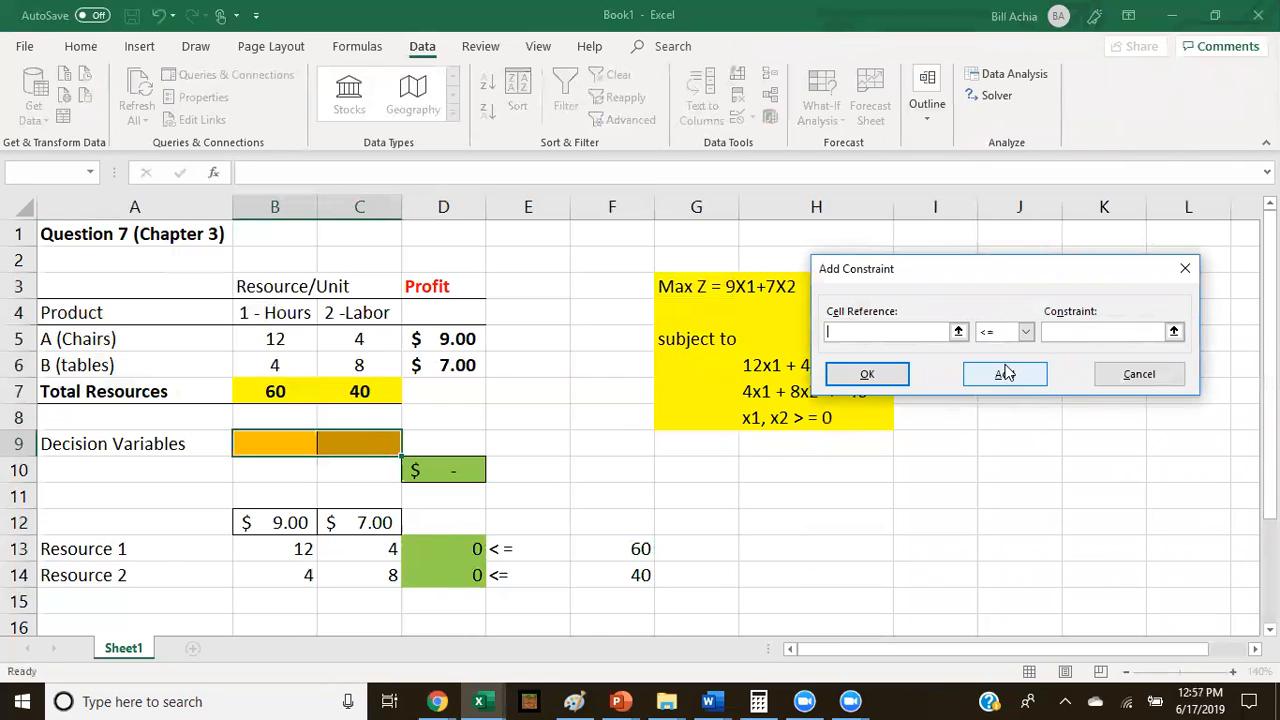
Add the Resource 2 constraint $D$14 <= $F$14 and return to the Solver parameters.
left_click(446, 578)
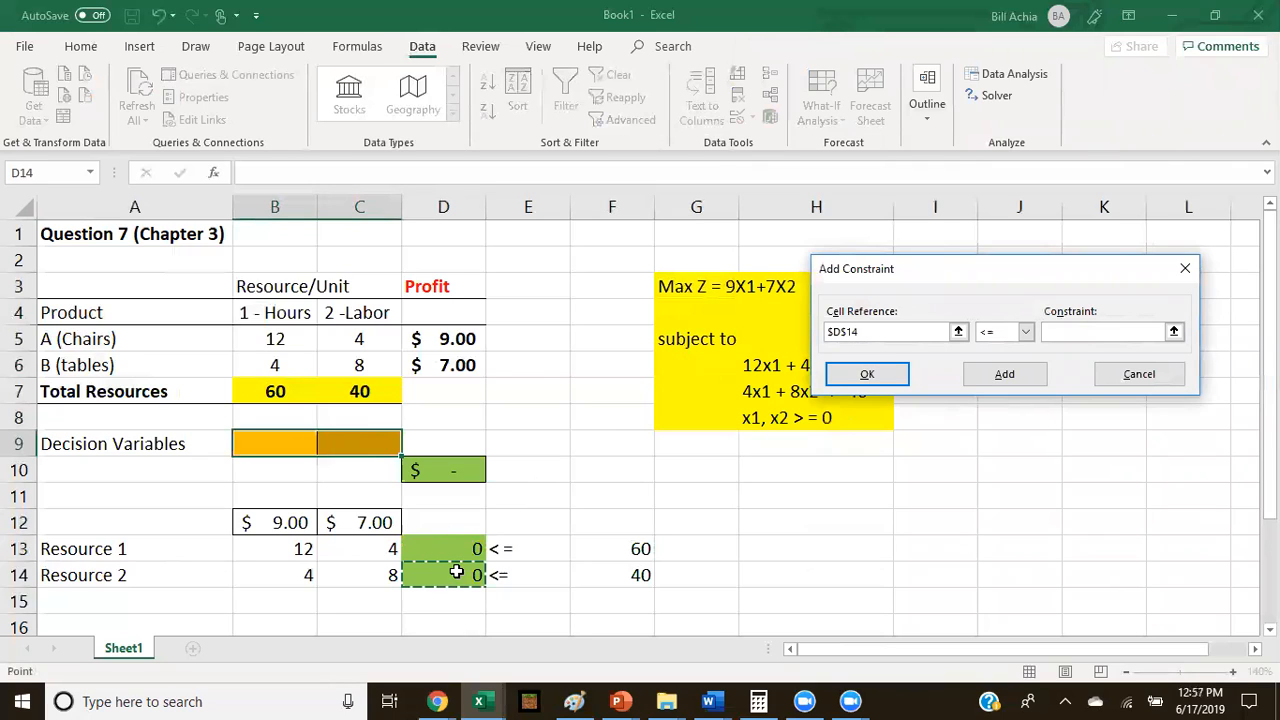
left_click(1060, 331)
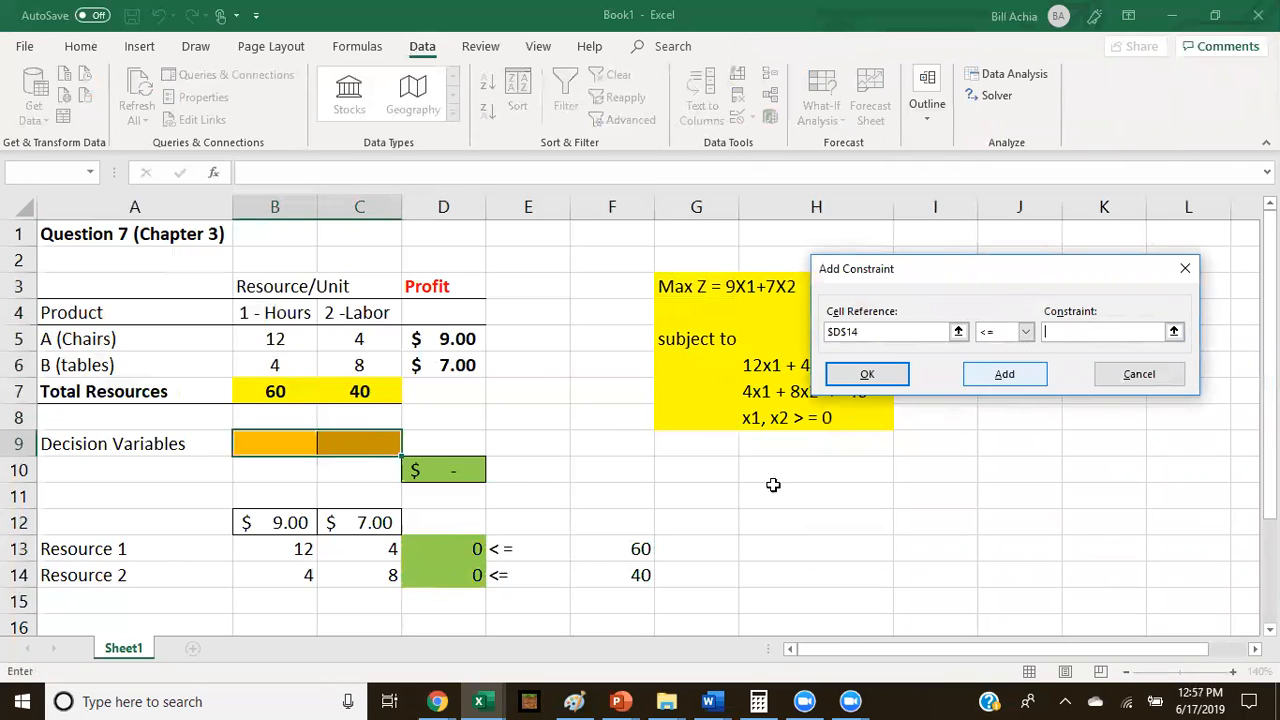
left_click(628, 577)
key("Return")
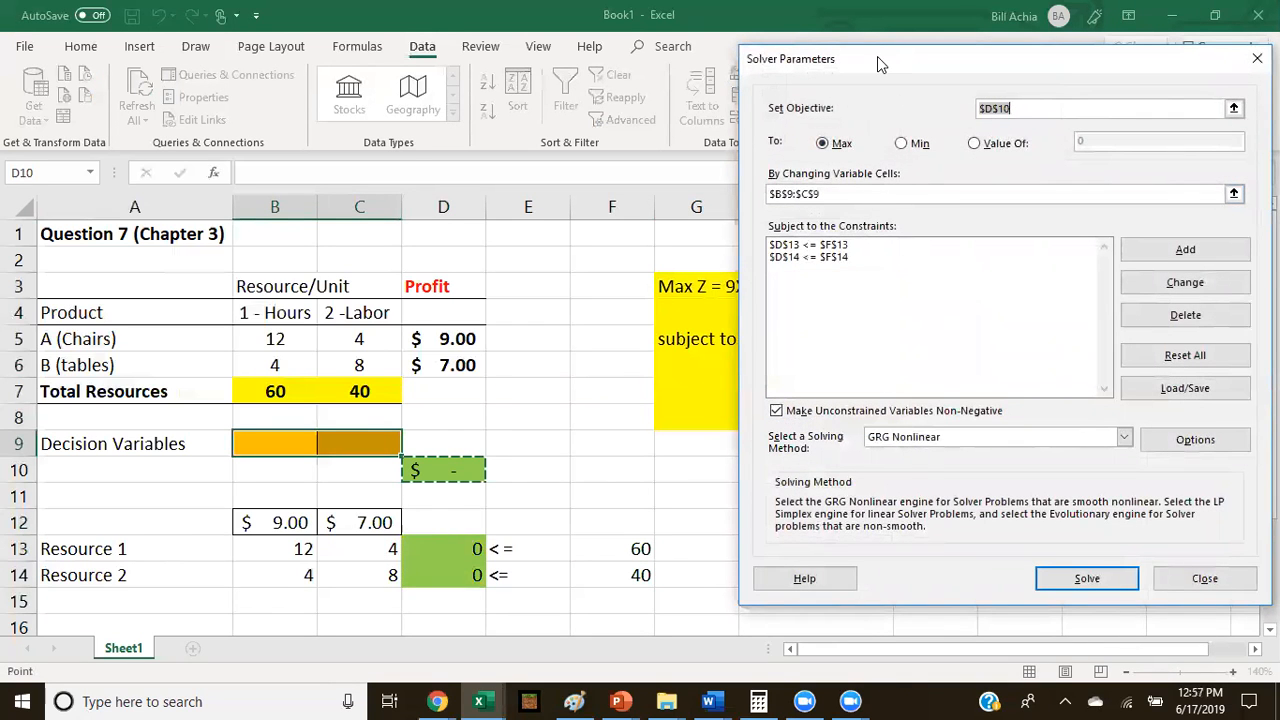
Keep unconstrained variables non-negative and set the Solver solving method to Simplex LP.
left_click_drag(877, 56, 173, 140)
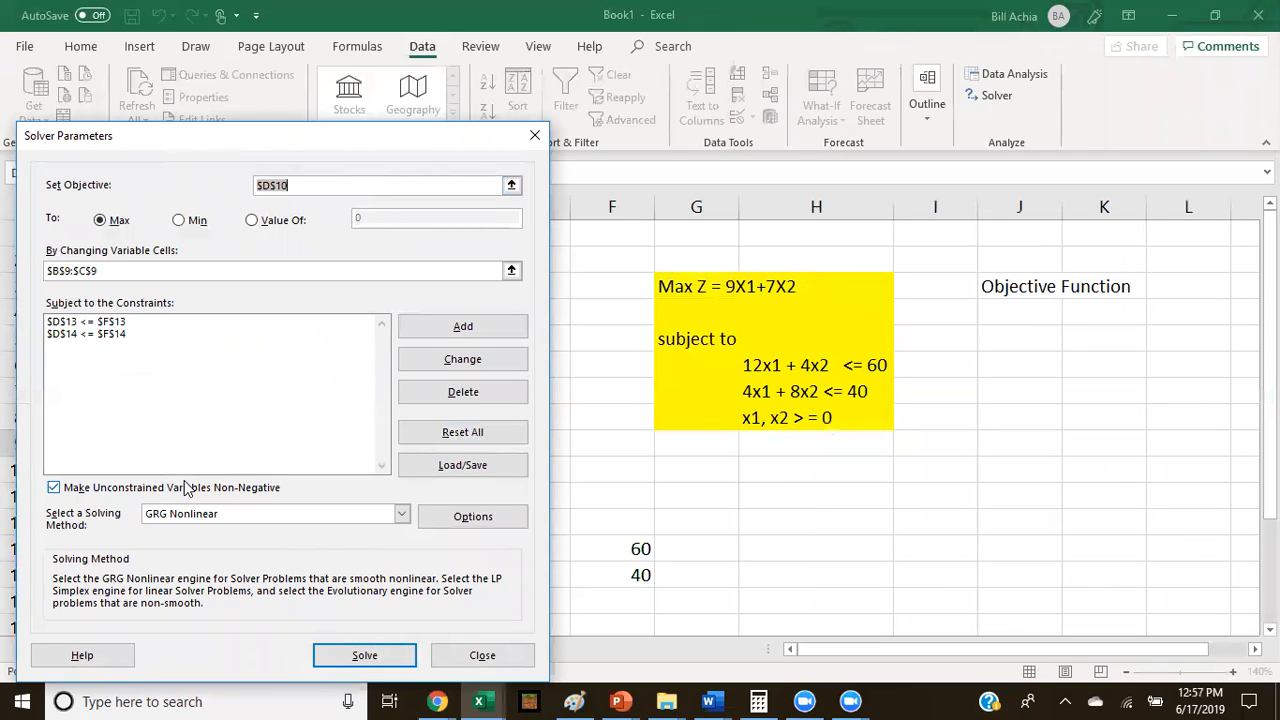
left_click(54, 489)
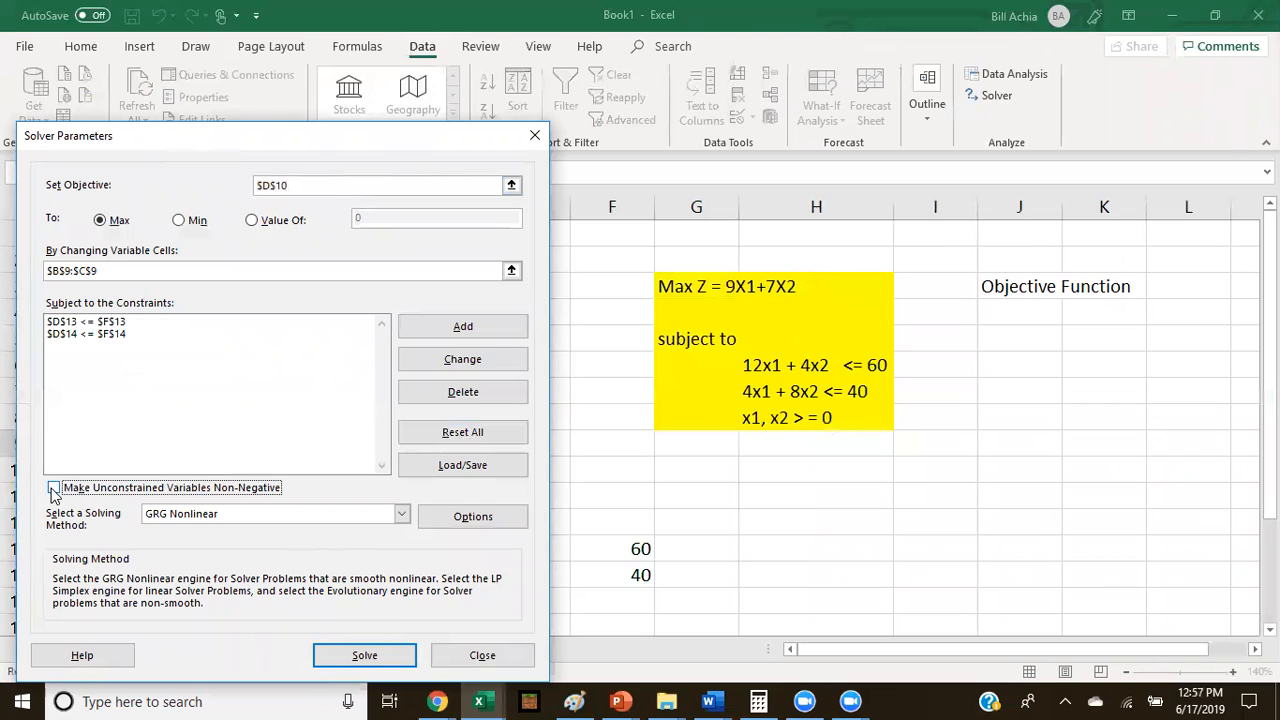
left_click(54, 491)
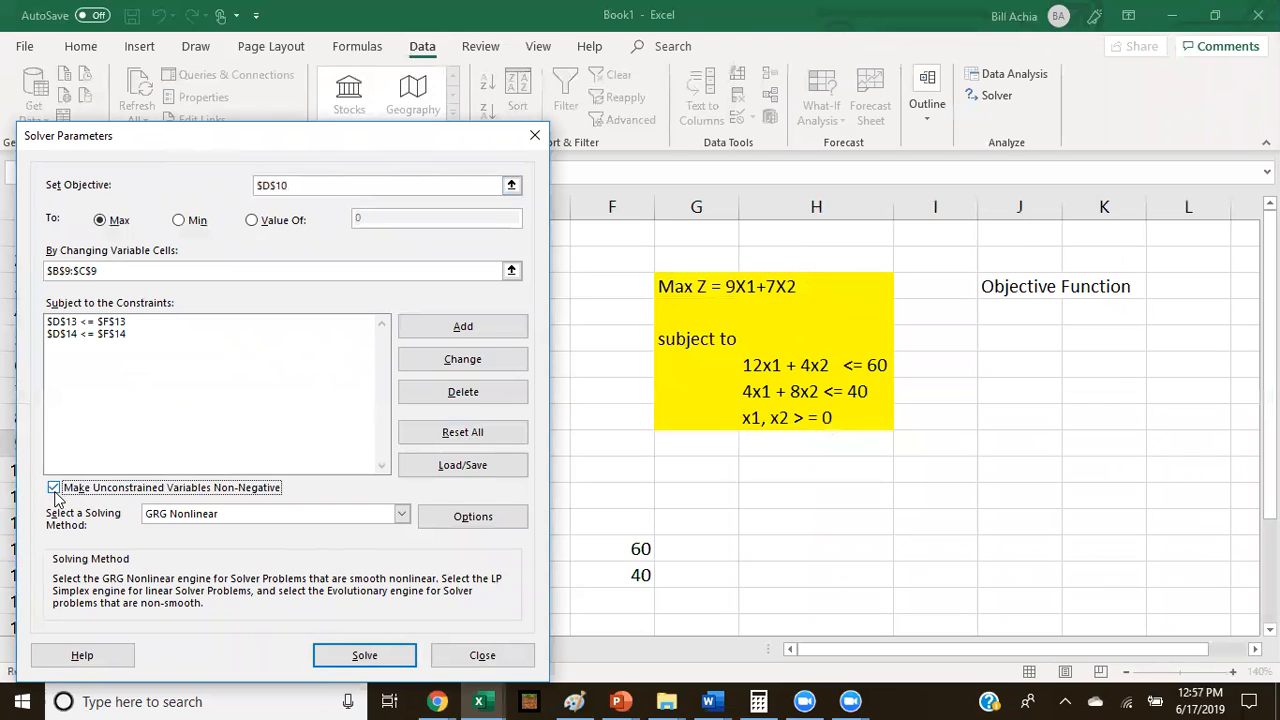
left_click(201, 515)
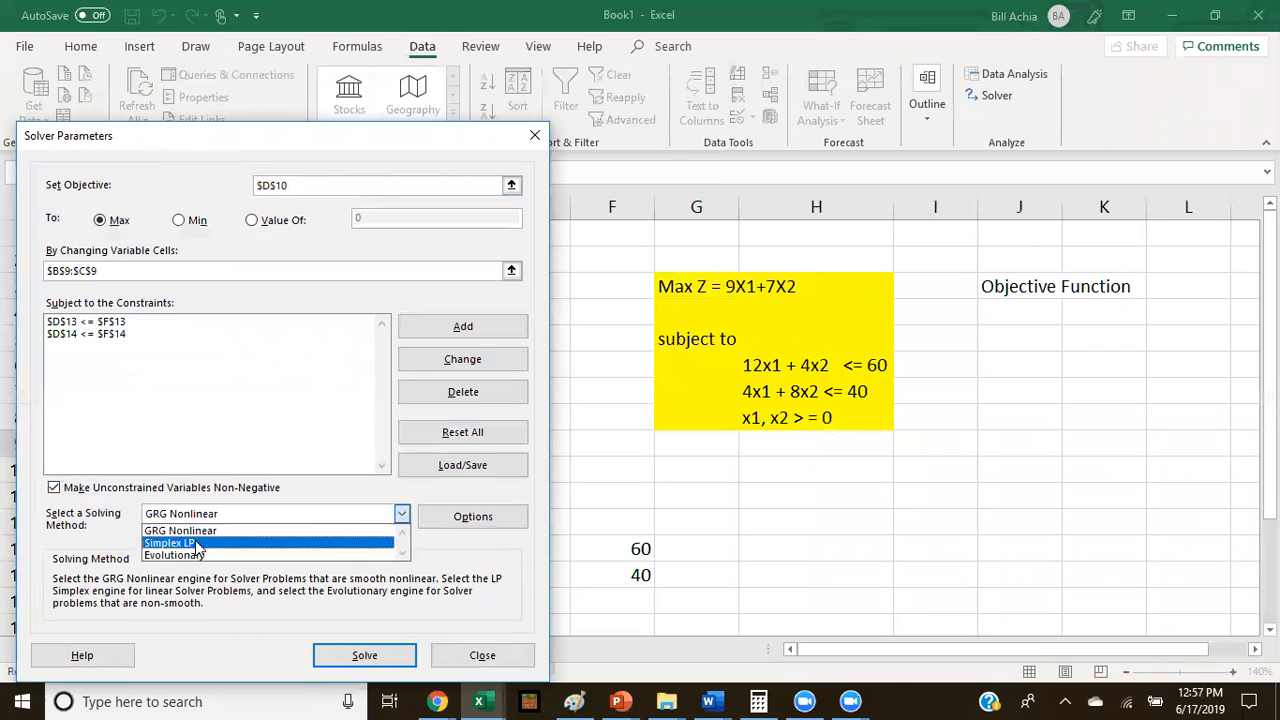
left_click(197, 543)
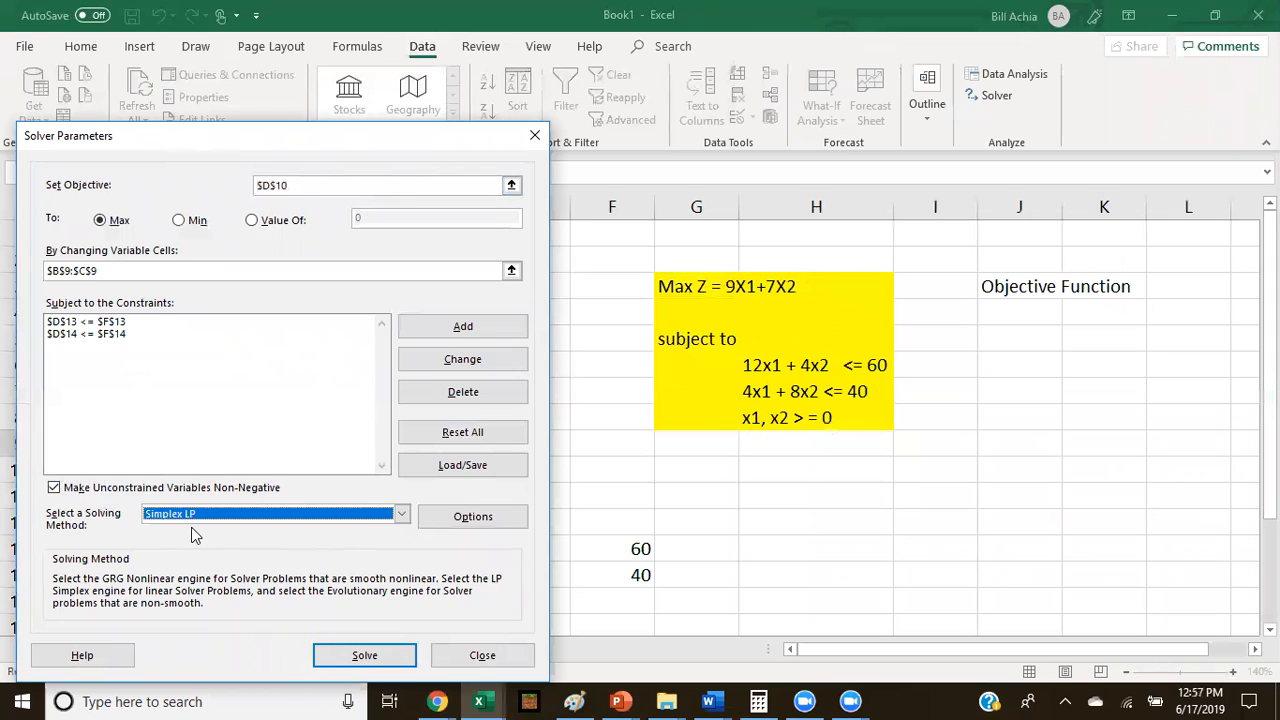
Solve the model, keep the Solver solution and return to the Book1 workbook.
left_click(338, 657)
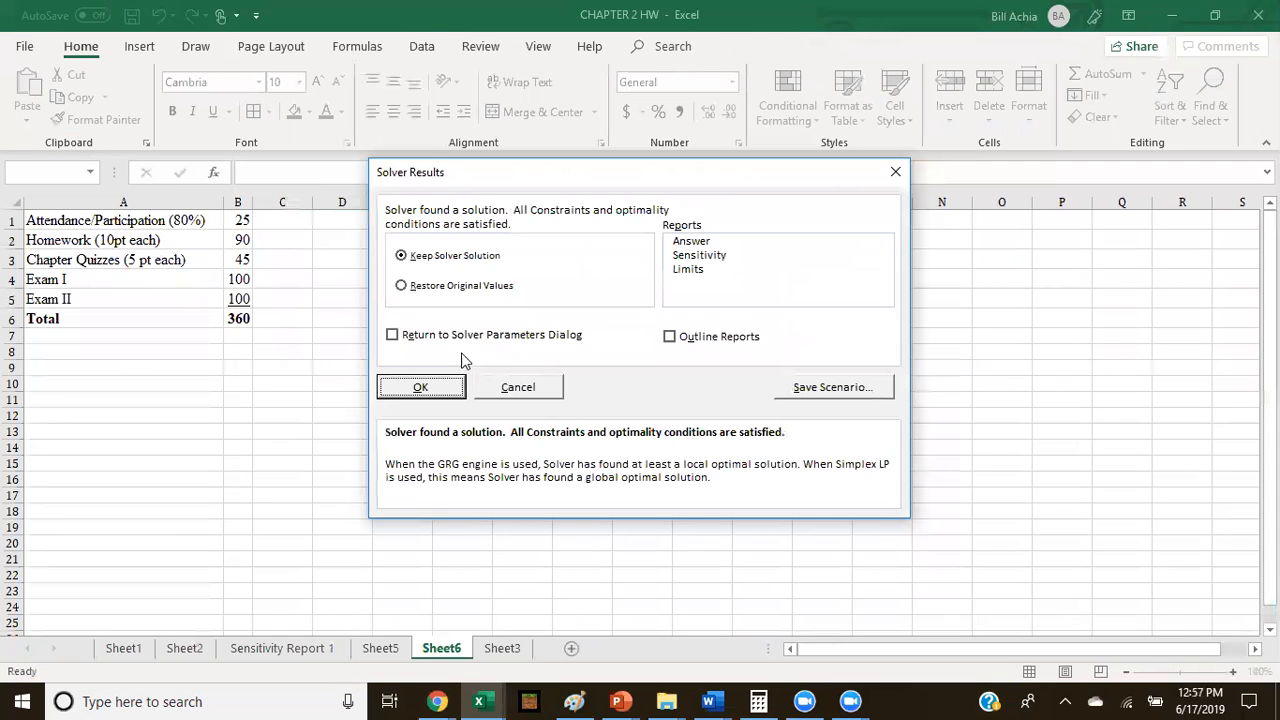
left_click(420, 387)
key("alt+Tab")
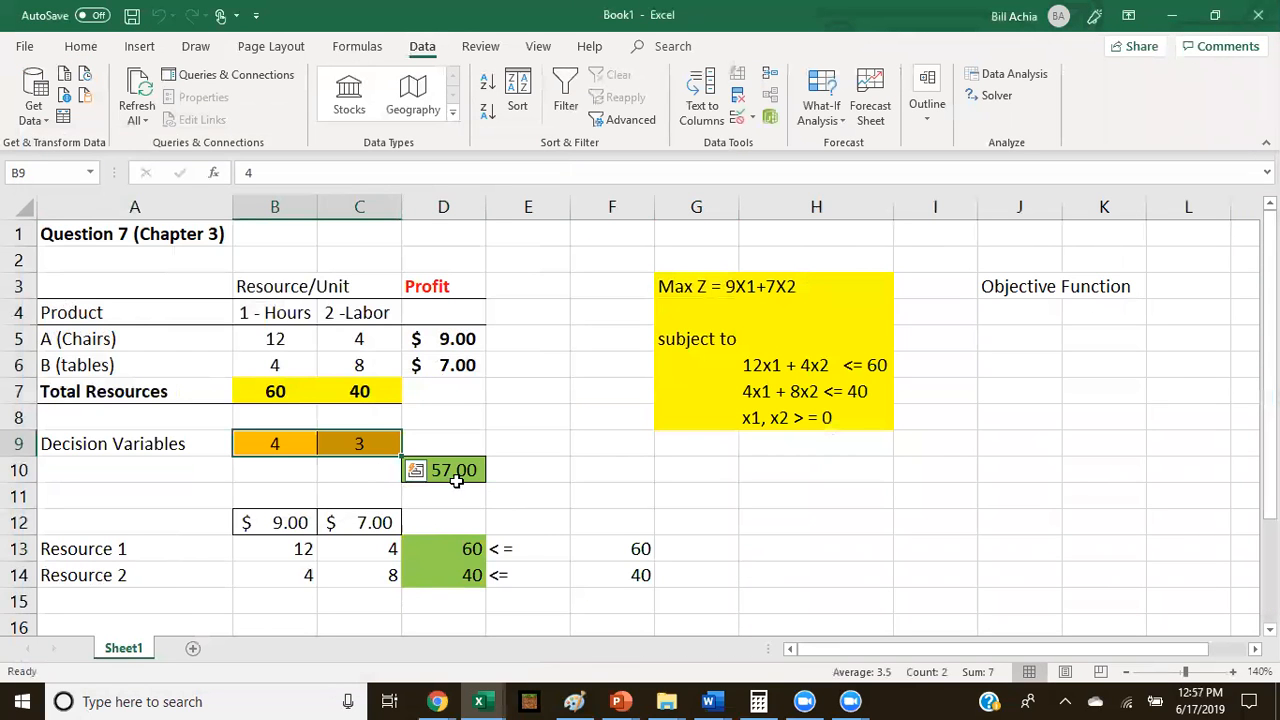
key("BackSpace")
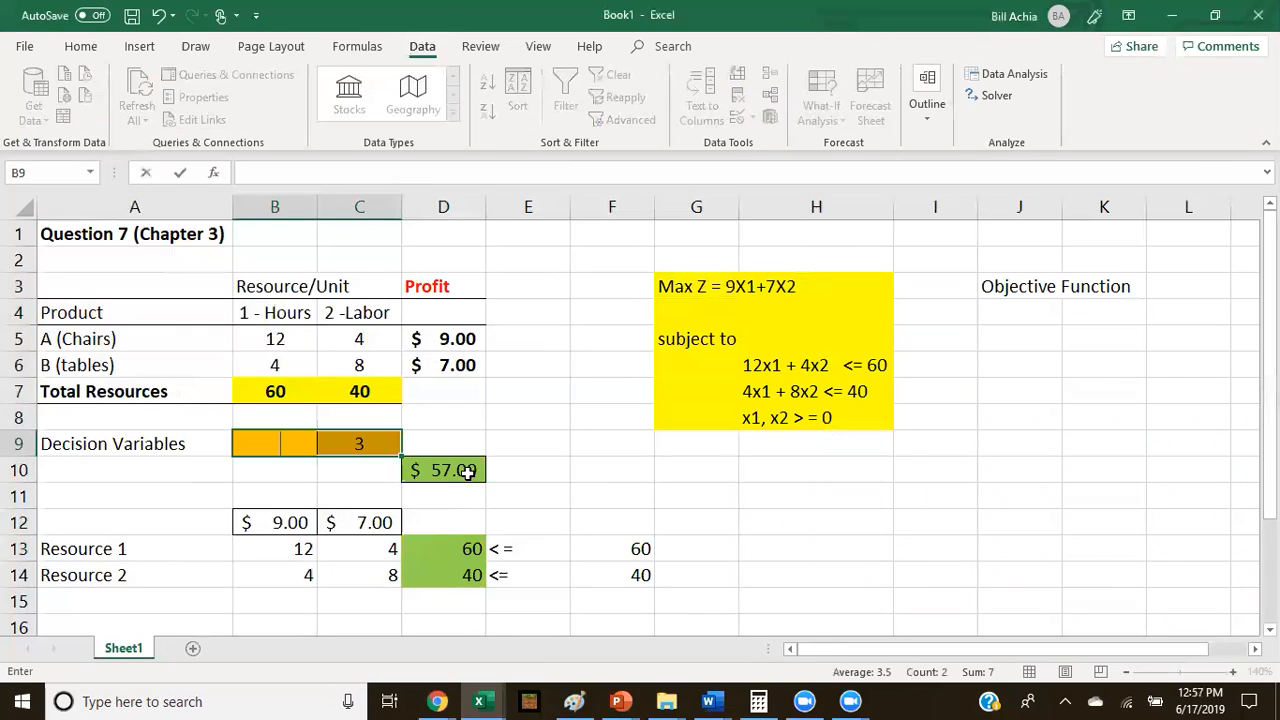
left_click(468, 419)
left_click(159, 17)
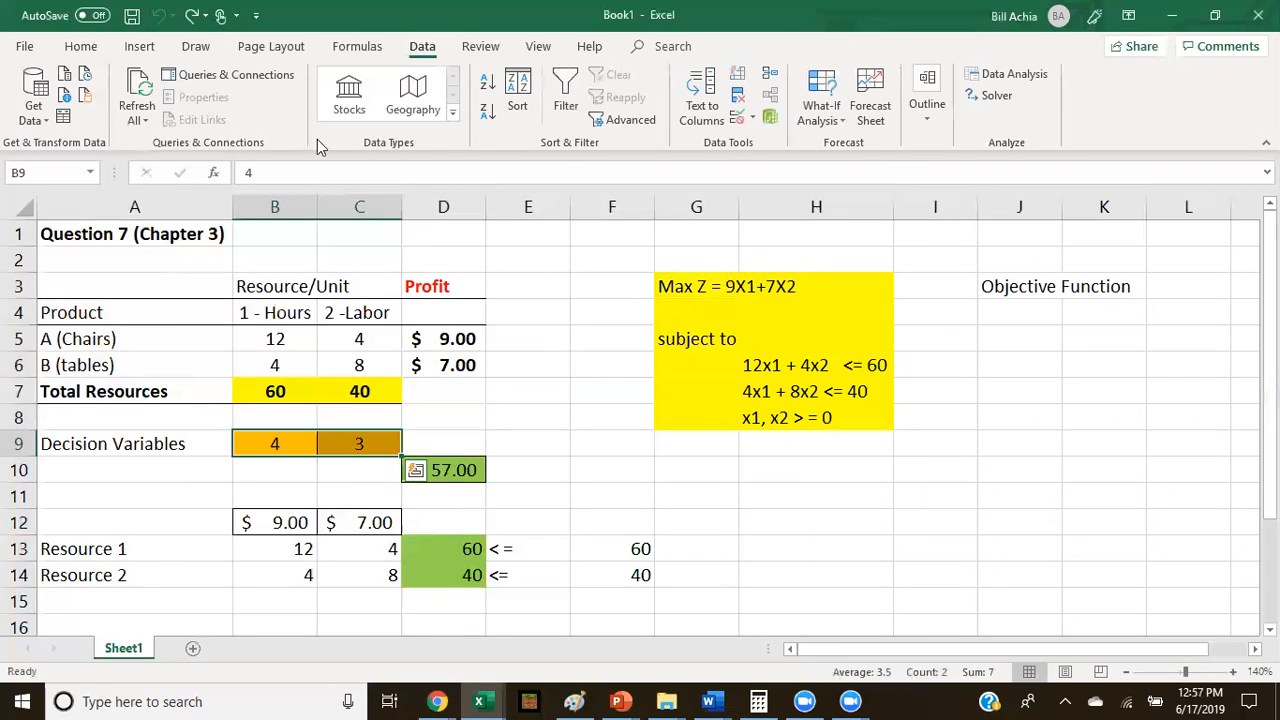
Make the profit value in the green objective cell D10 bold.
left_click(465, 470)
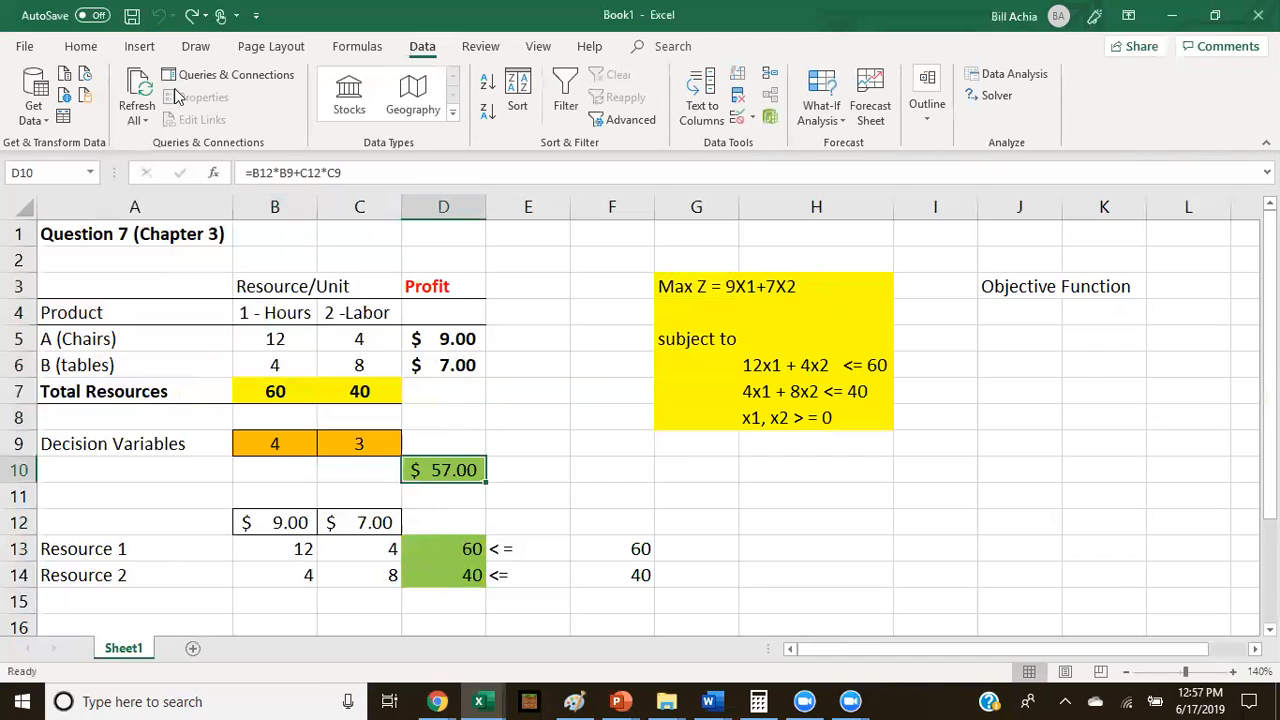
left_click(516, 501)
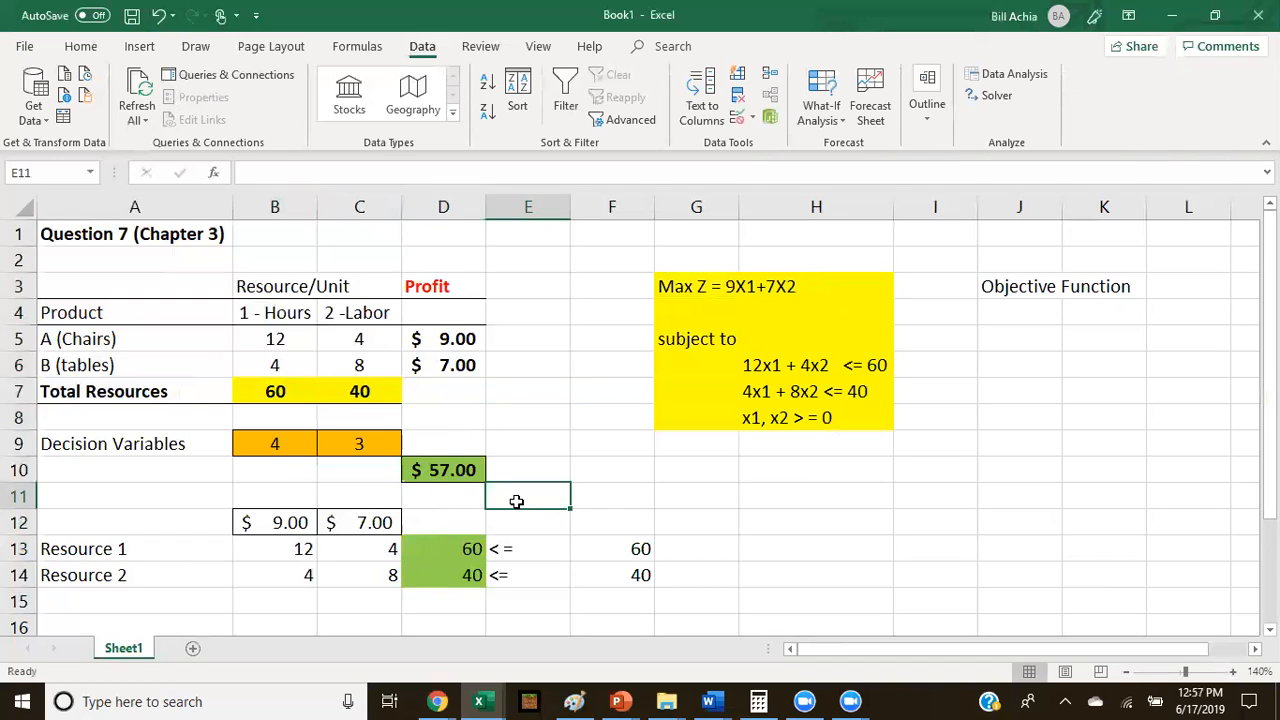
Run Solver again with the same parameters, keep the solution and generate a Sensitivity report.
left_click(994, 97)
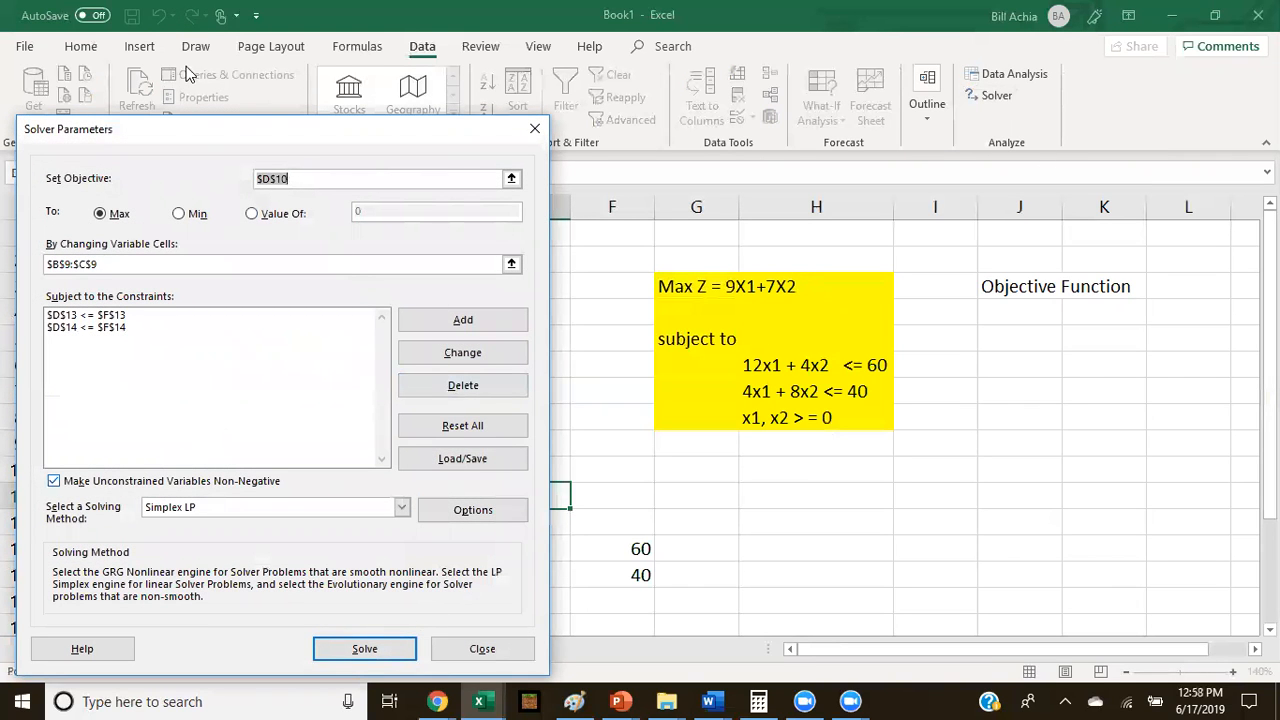
left_click(363, 649)
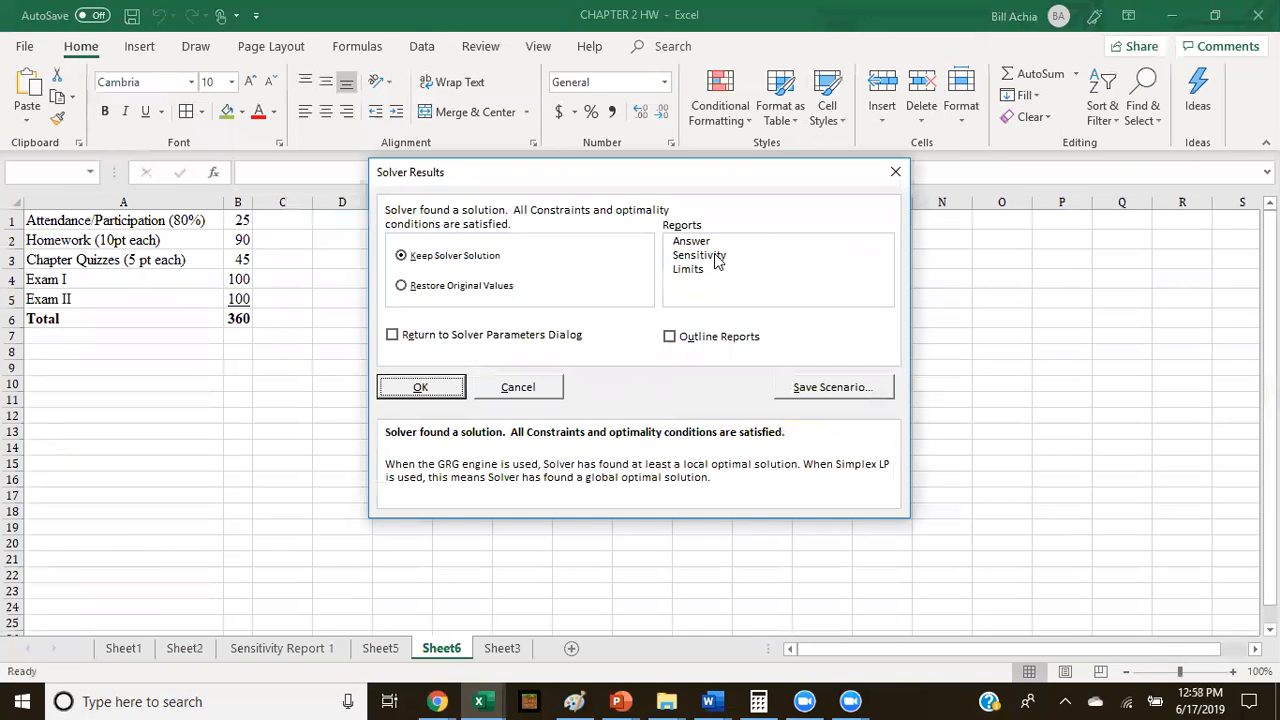
left_click(714, 257)
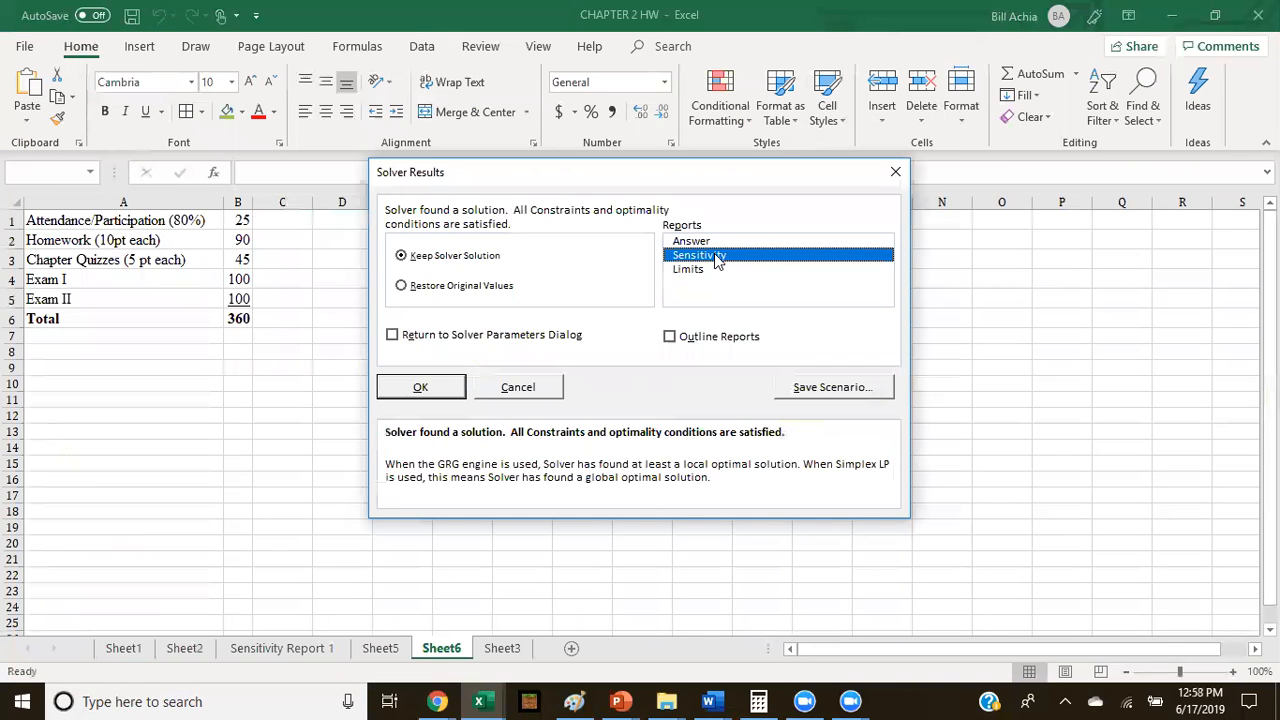
left_click(419, 392)
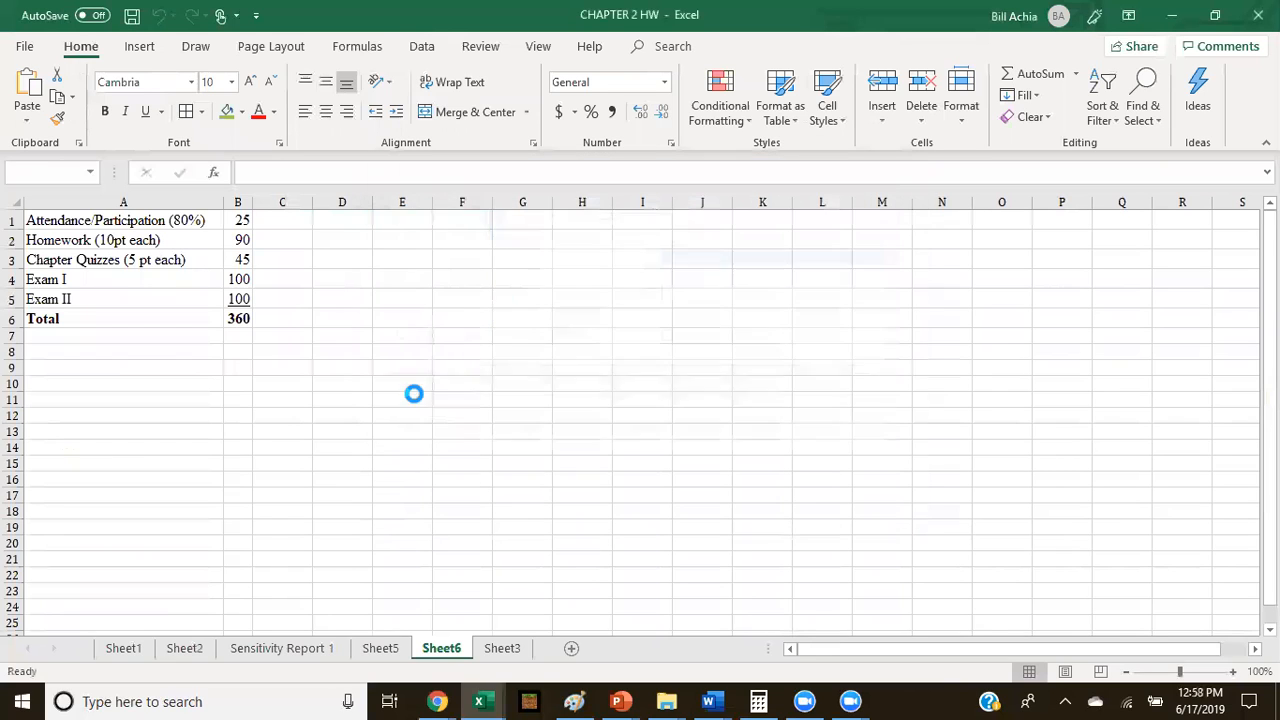
Look through Sensitivity Report 1, Sheet5, Sheet6 and Sheet3 in the CHAPTER 2 HW workbook.
left_click(294, 648)
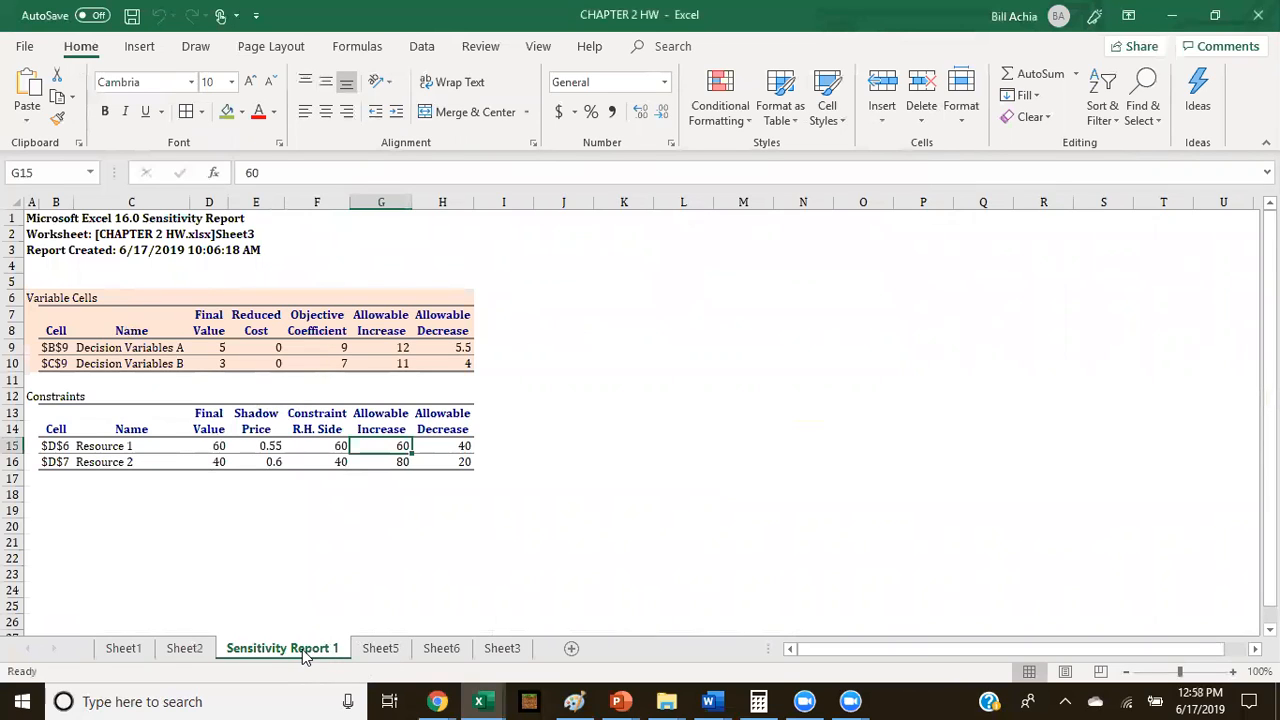
left_click(390, 653)
left_click(458, 652)
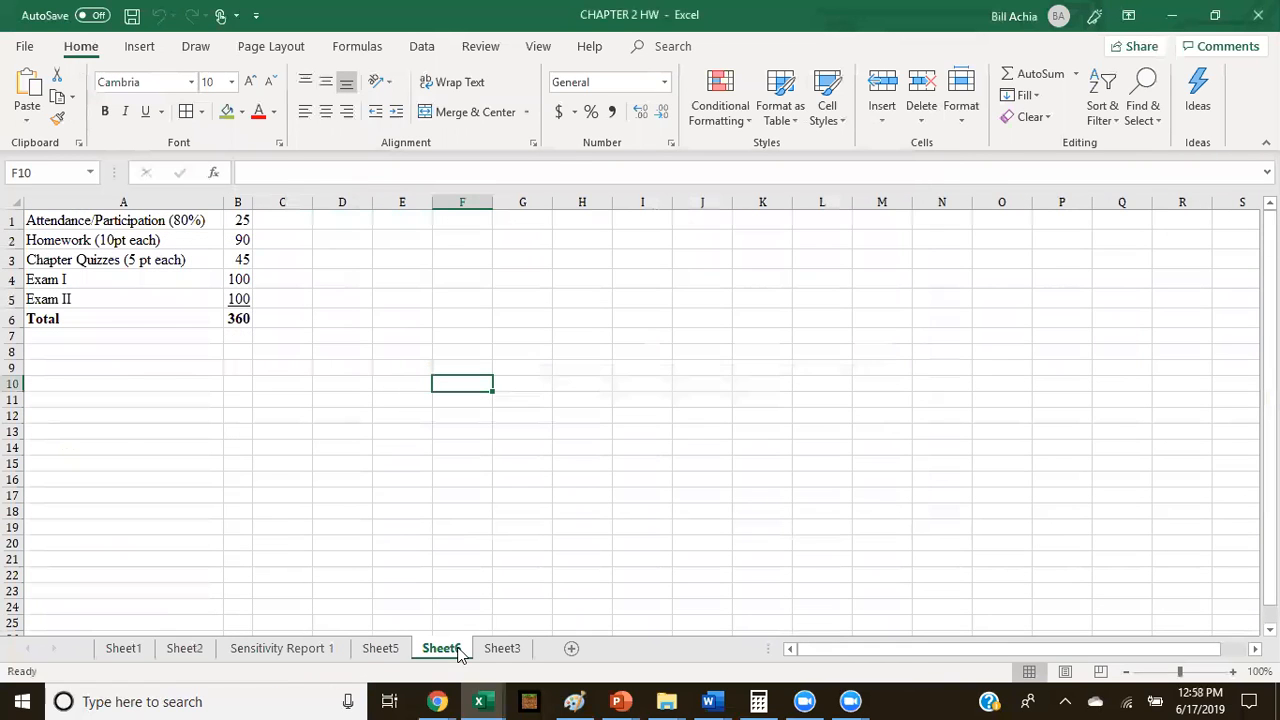
left_click(496, 651)
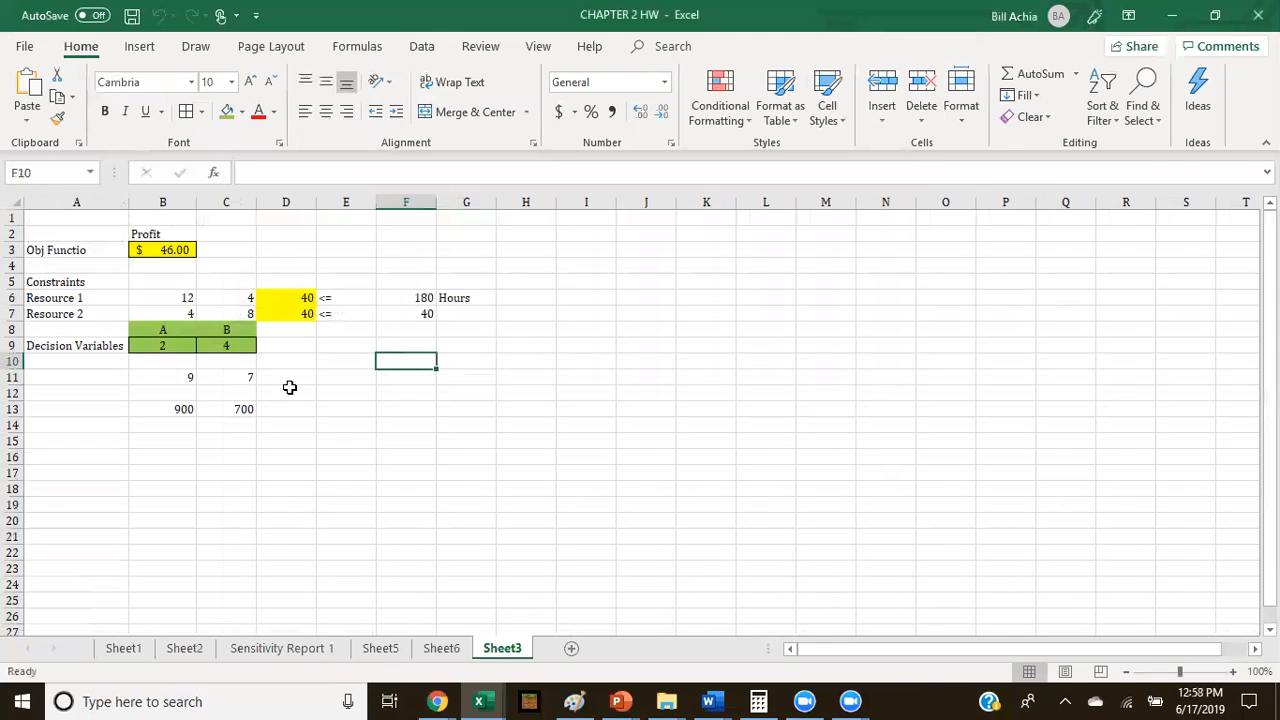
Review Sheet2, Sheet1, Sheet5 and Sensitivity Report 1 in the CHAPTER 2 HW workbook, alternating with the model sheet in Book1.
left_click(198, 658)
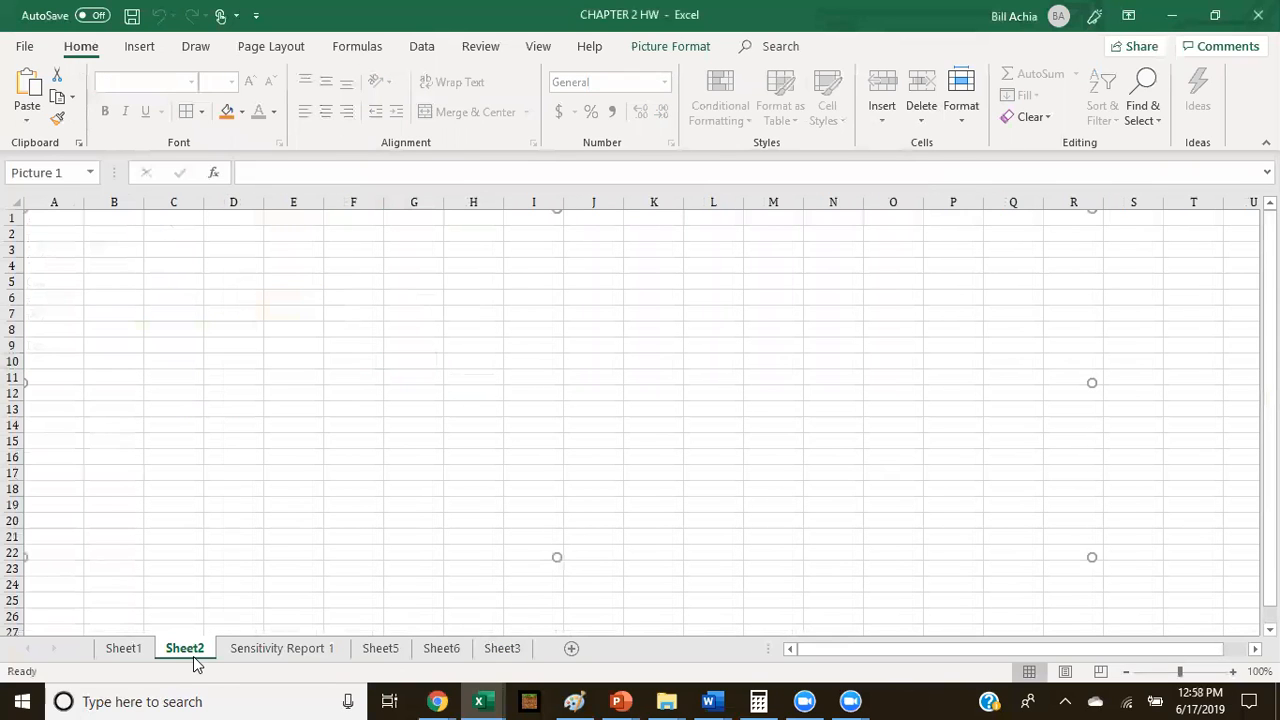
left_click(106, 657)
left_click(198, 656)
left_click(255, 655)
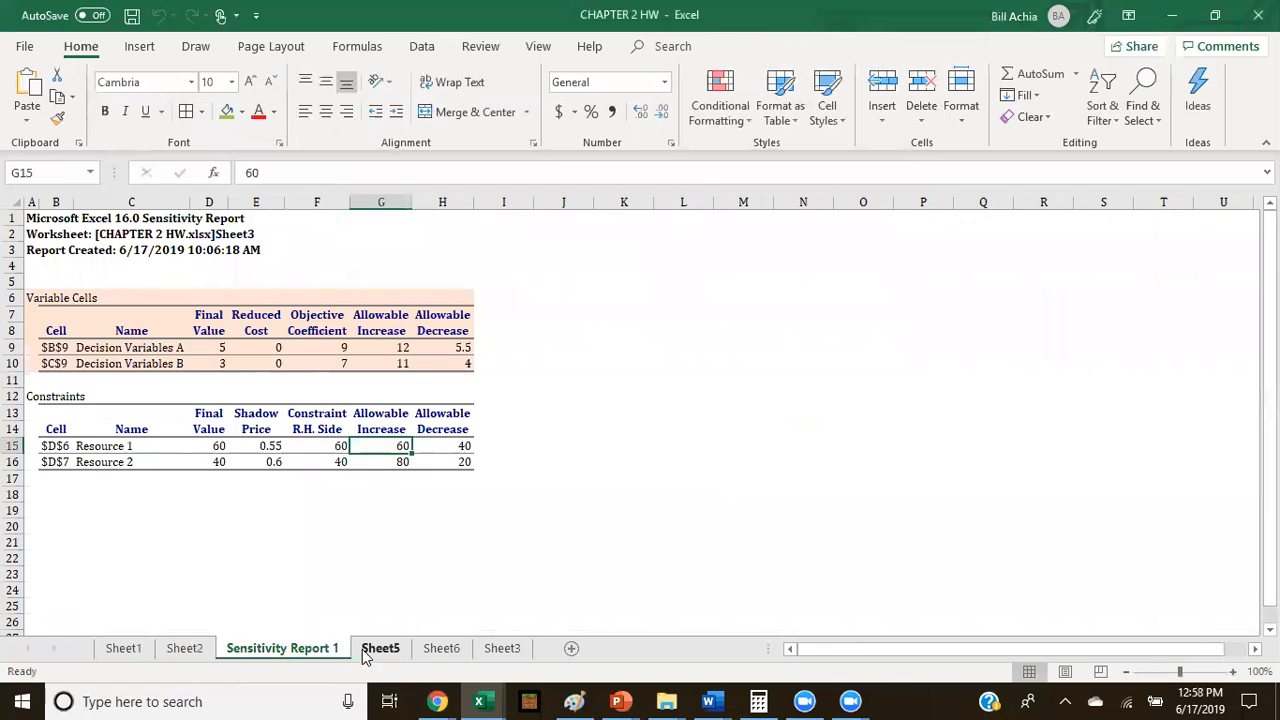
left_click(432, 651)
left_click(396, 649)
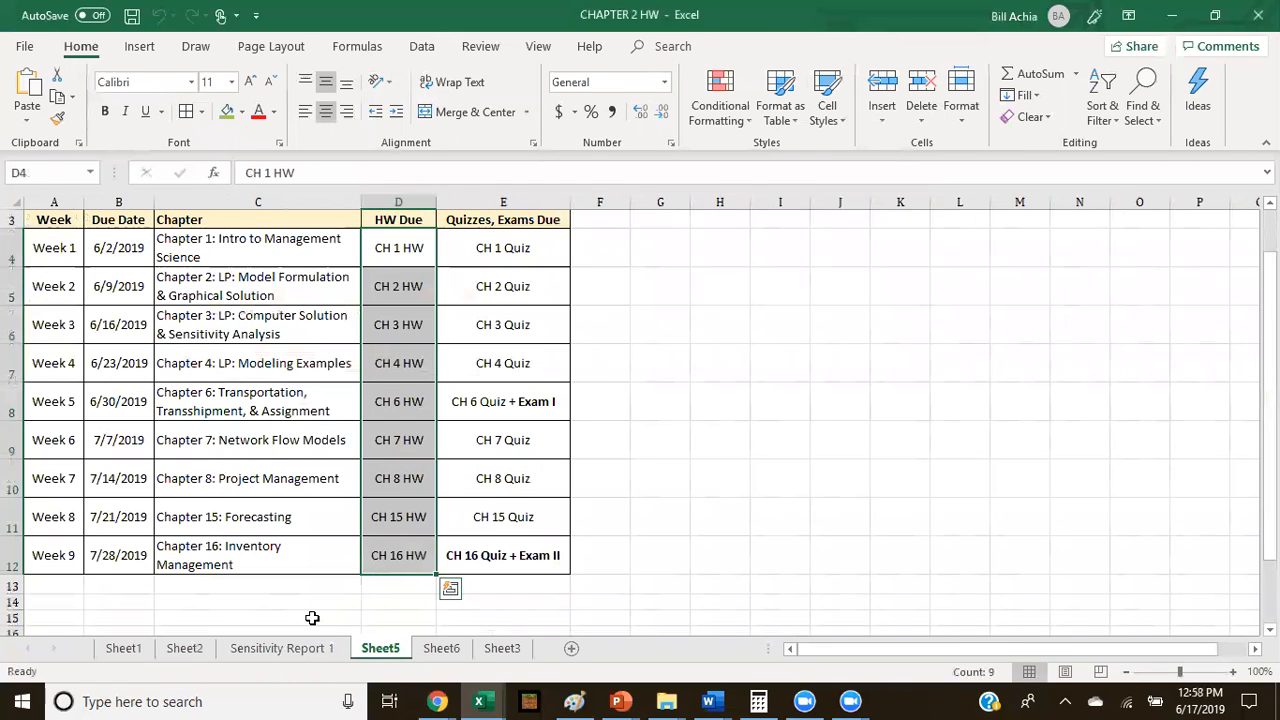
left_click(298, 648)
key("alt+Tab")
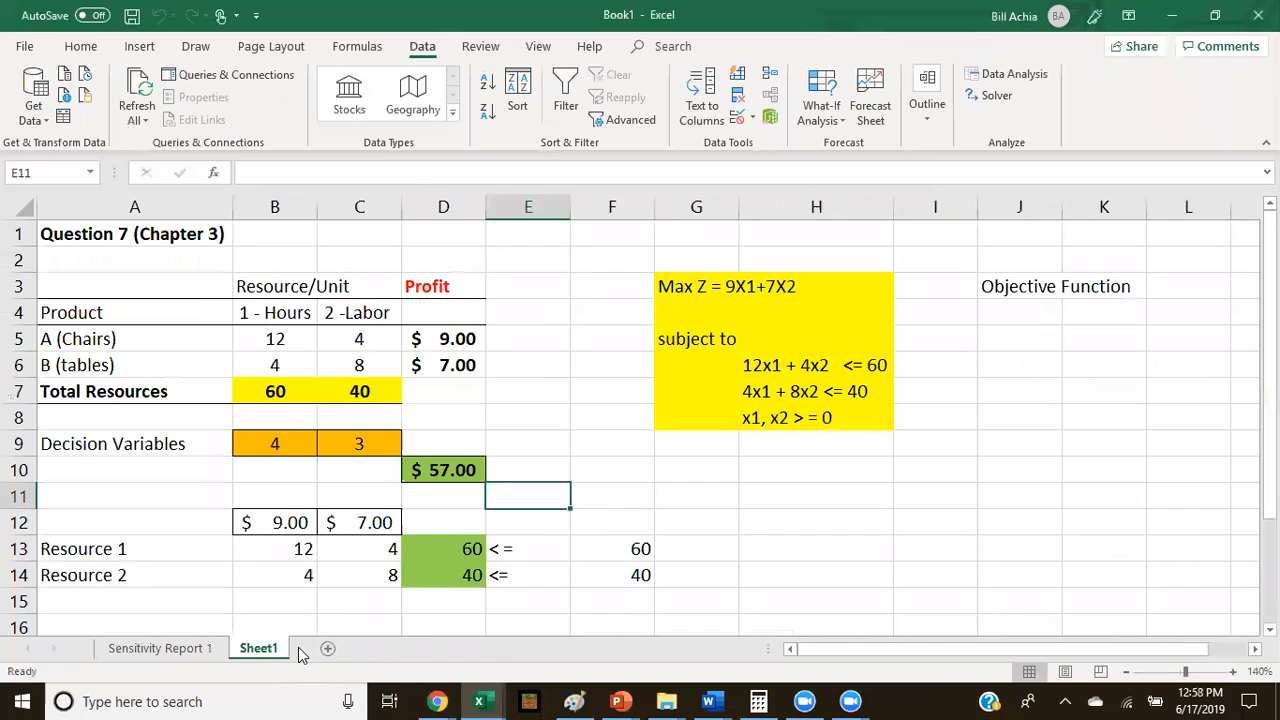
left_click(610, 522)
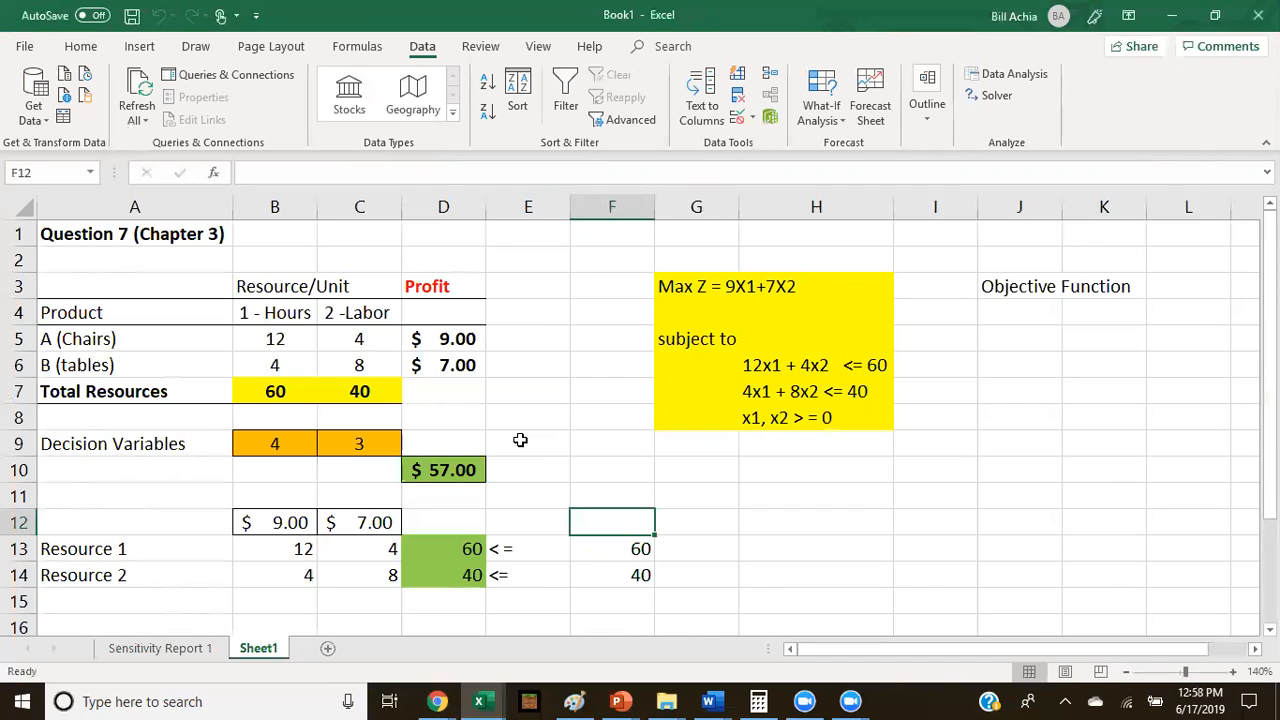
key("alt+Tab")
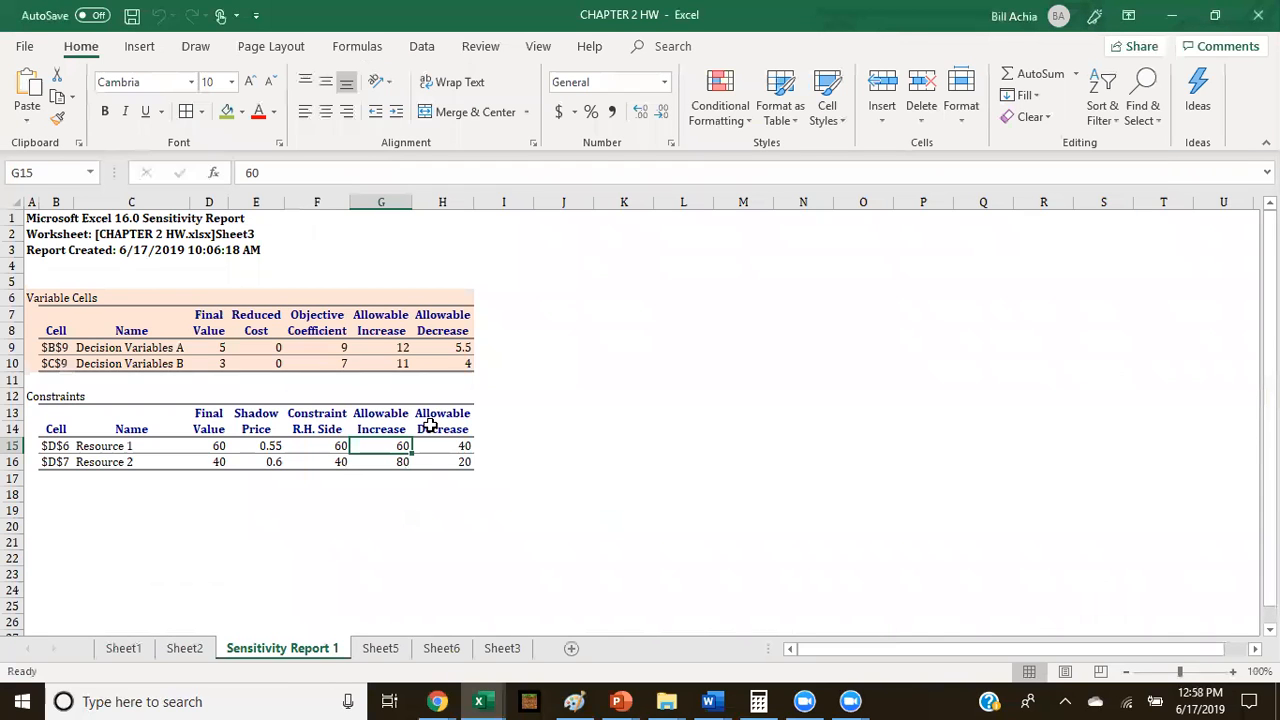
Open POM-QM for Windows 5 and create a Linear Programming data set with 2 constraints, 2 variables and a Maximize objective.
left_click(236, 700)
type("pom")
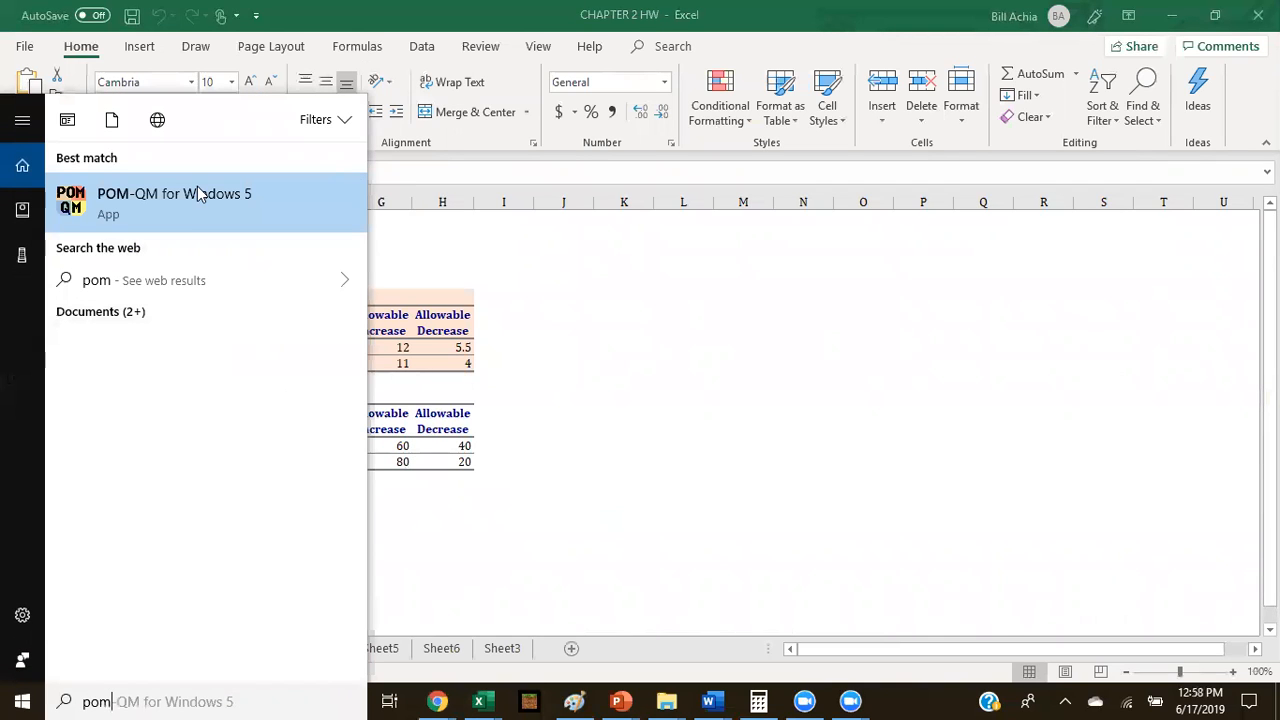
left_click(189, 195)
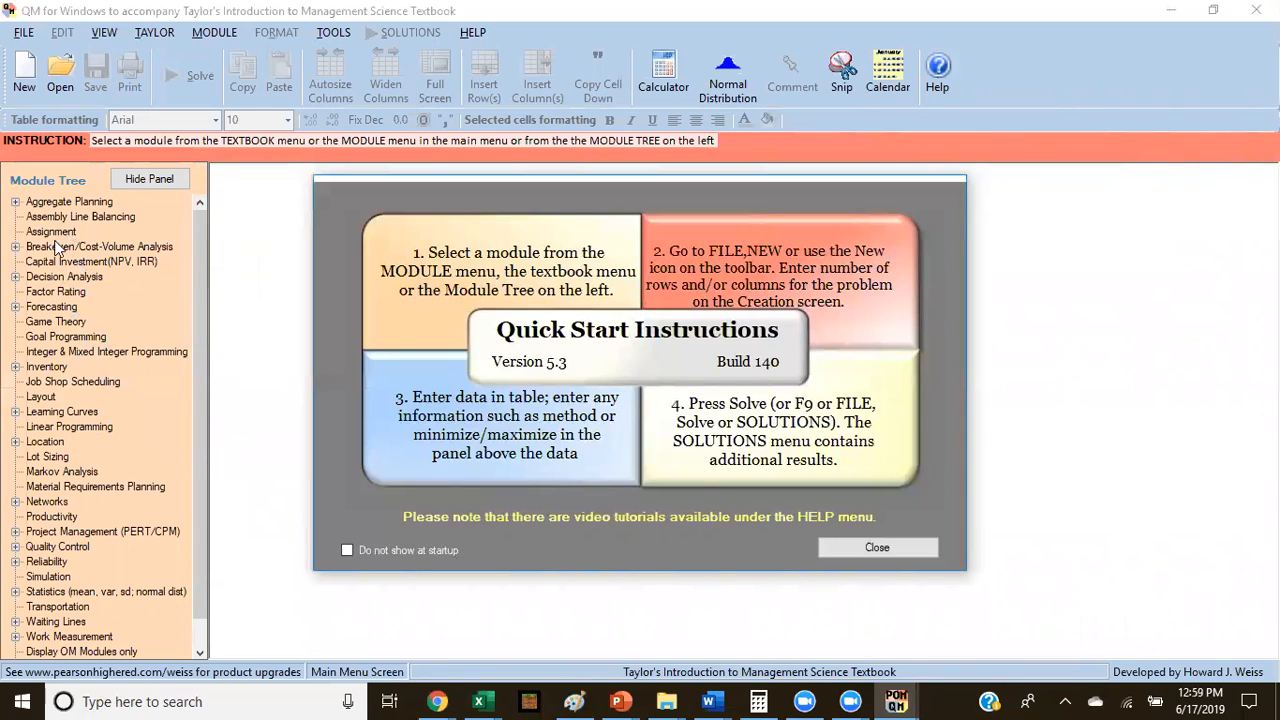
double_click(57, 427)
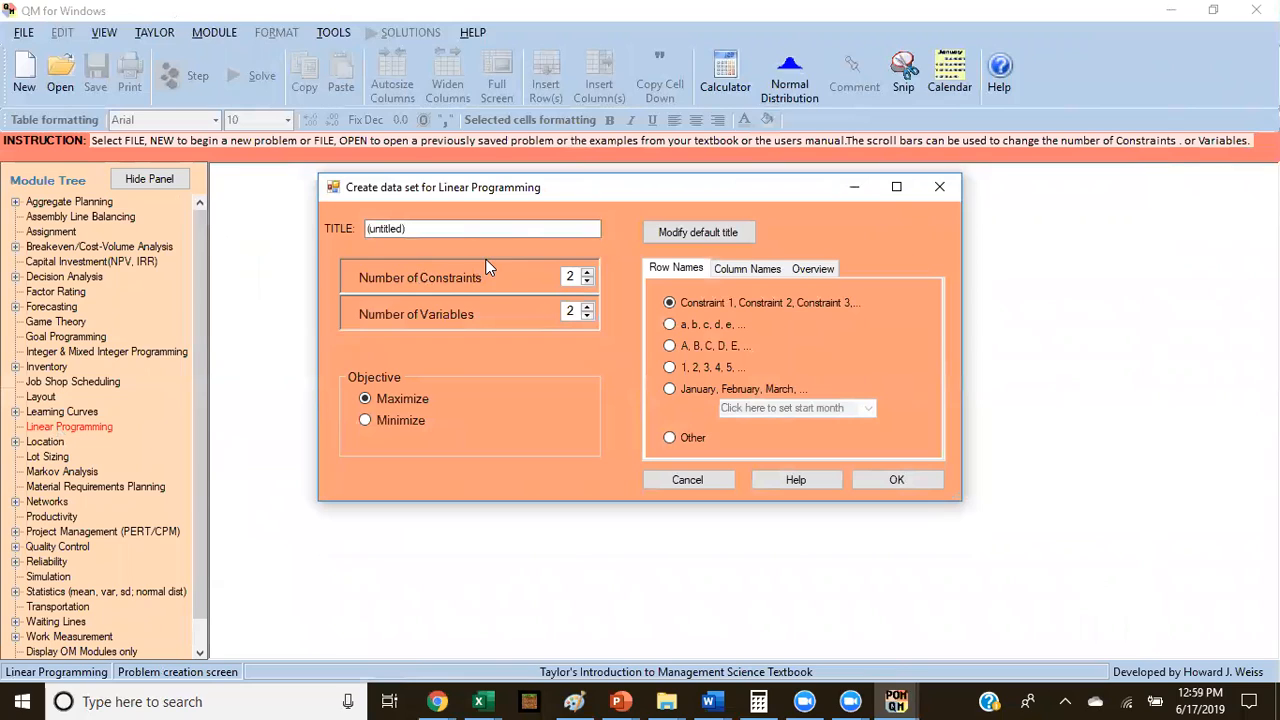
left_click(896, 478)
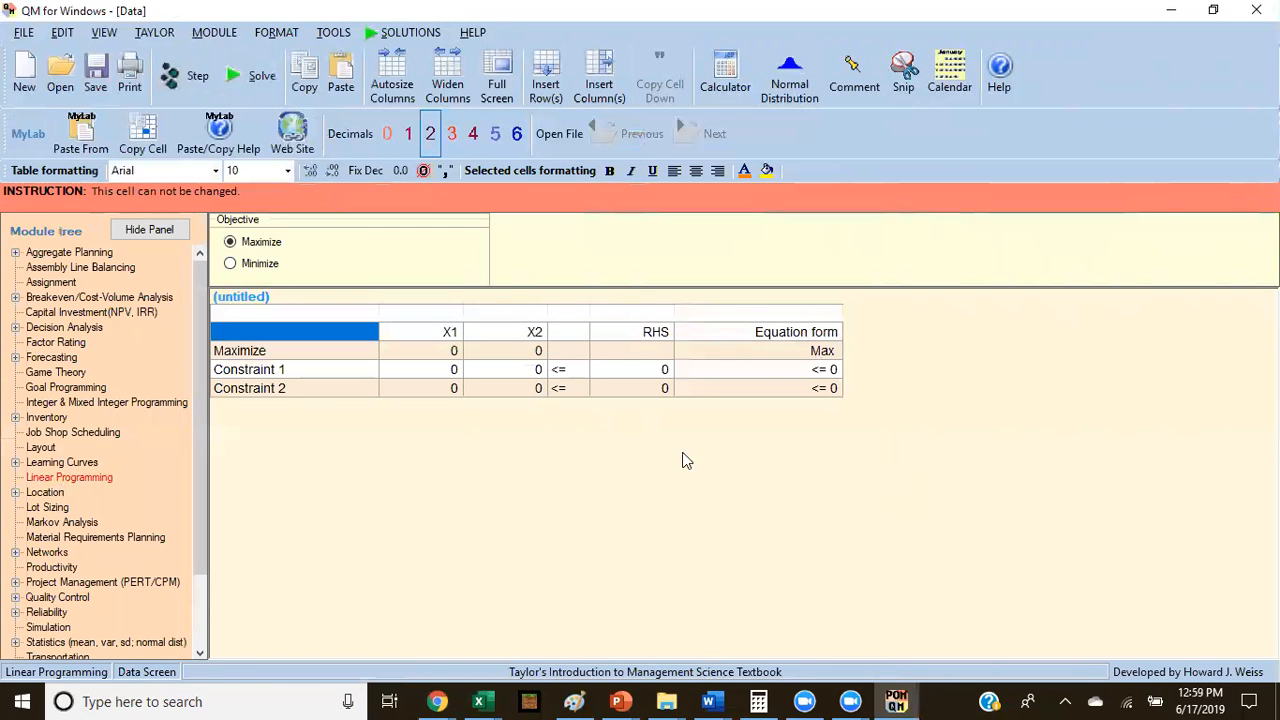
Consult the formulation in Book1 and enter the Maximize coefficients in QM for Windows: 9 for X1 and 7 for X2.
key("alt+Tab")
key("Tab")
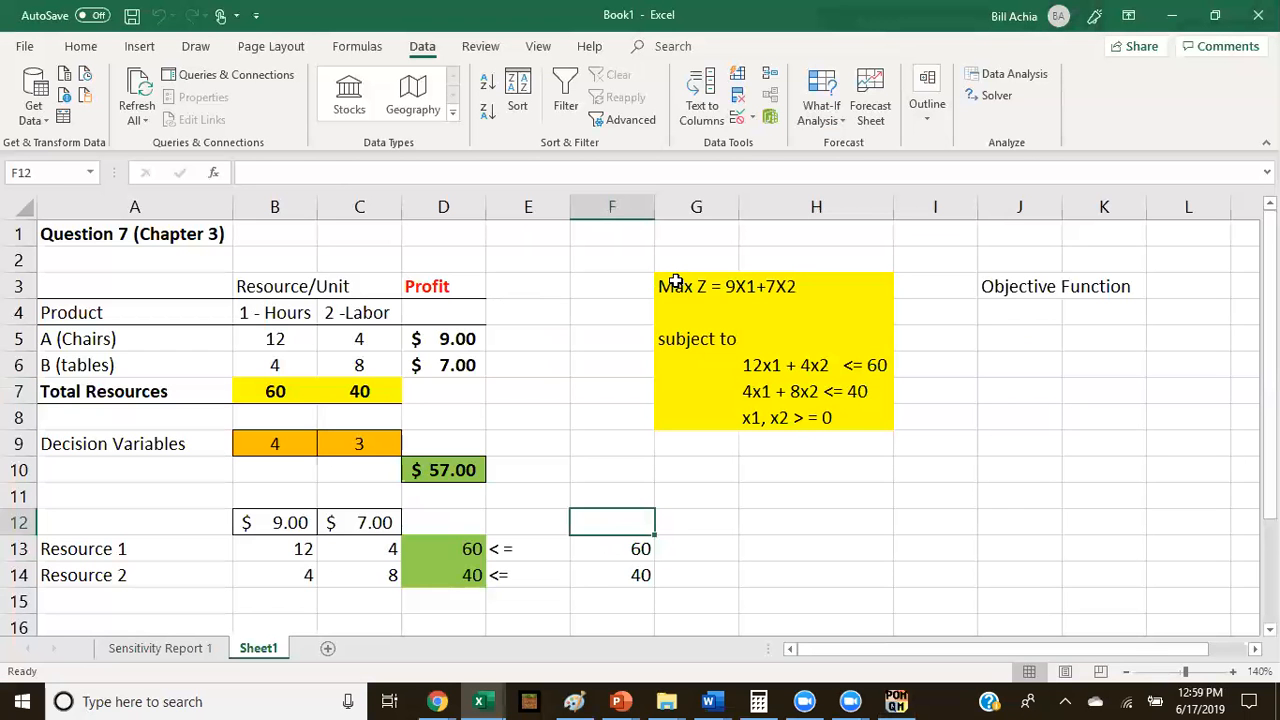
left_click_drag(676, 286, 836, 388)
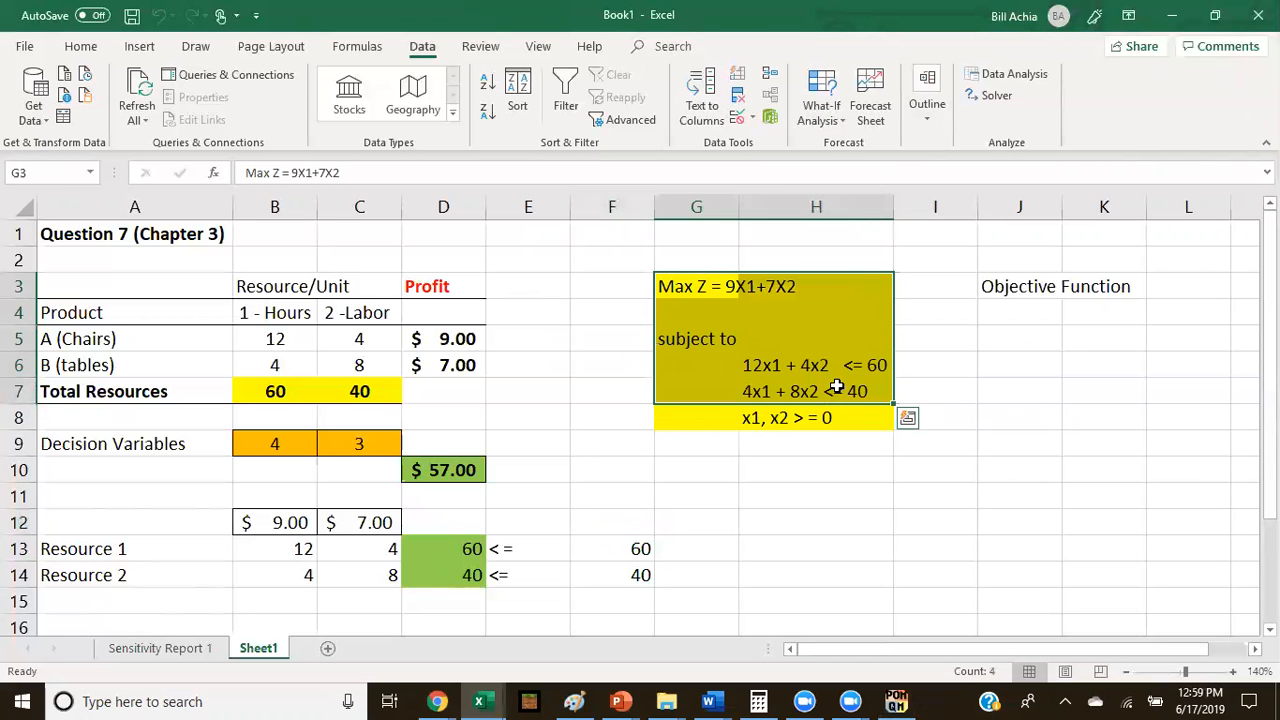
key("alt+Tab")
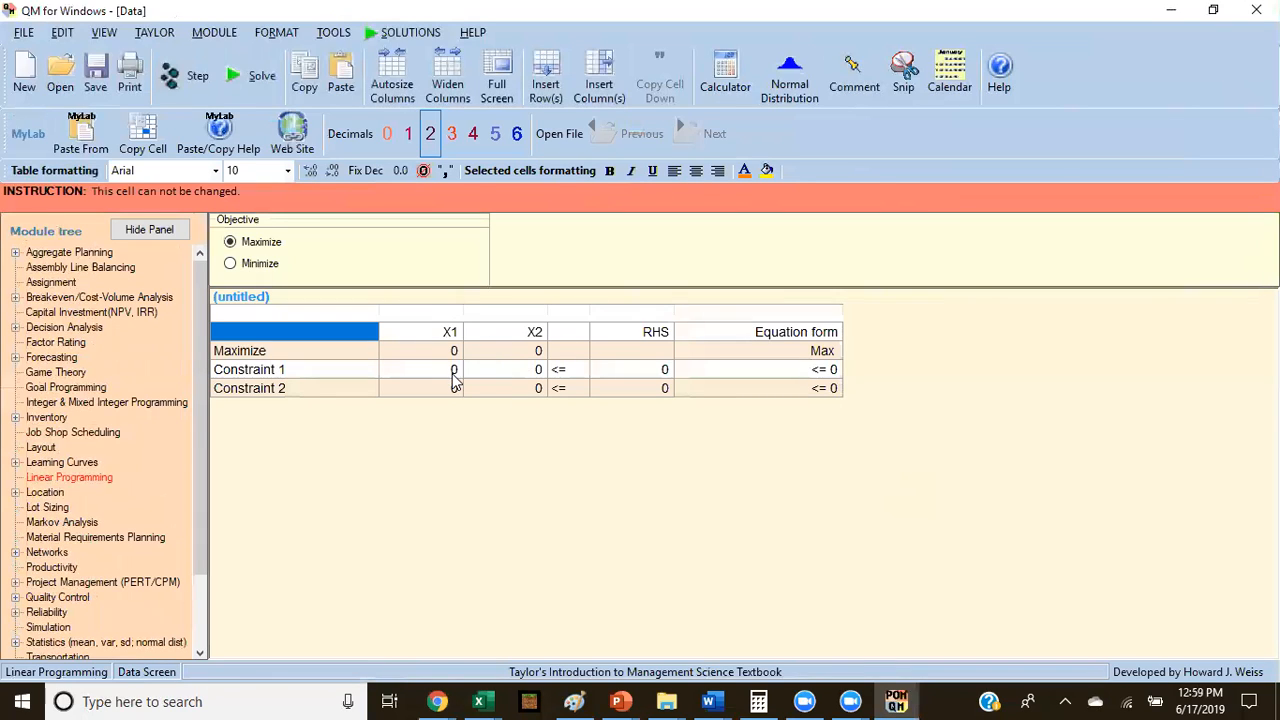
left_click(447, 356)
type("9")
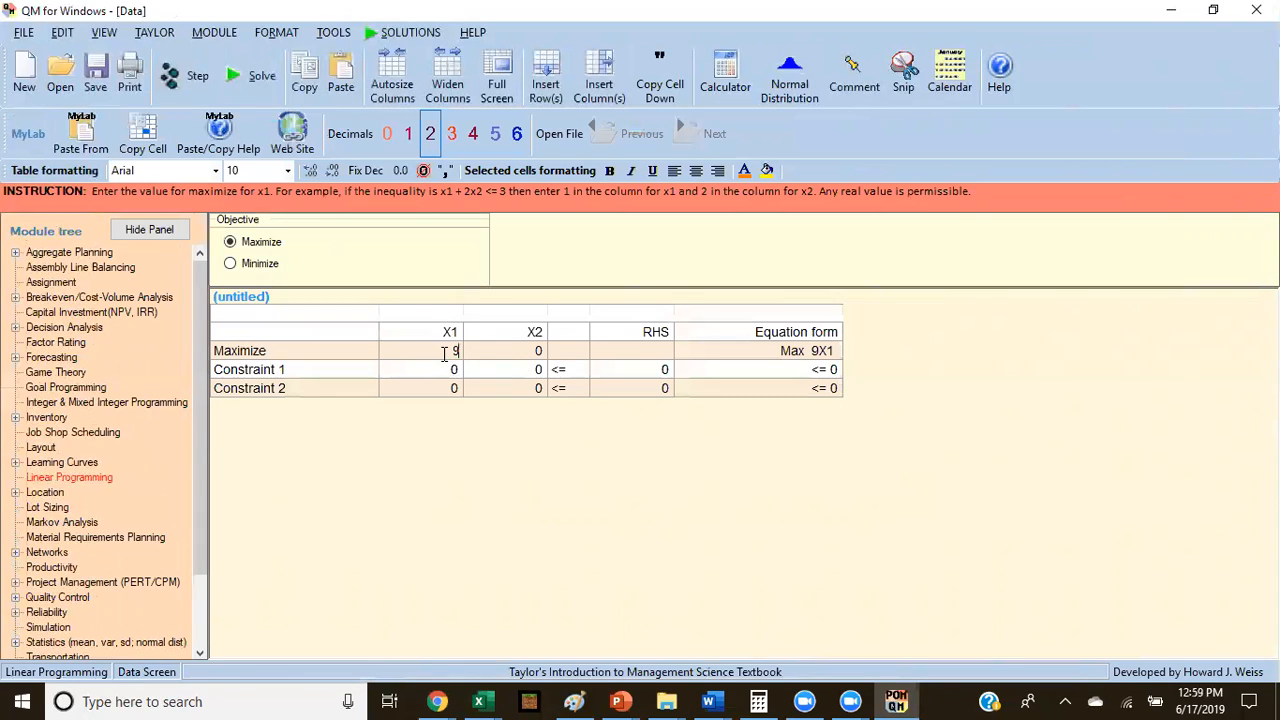
left_click(502, 358)
type("7")
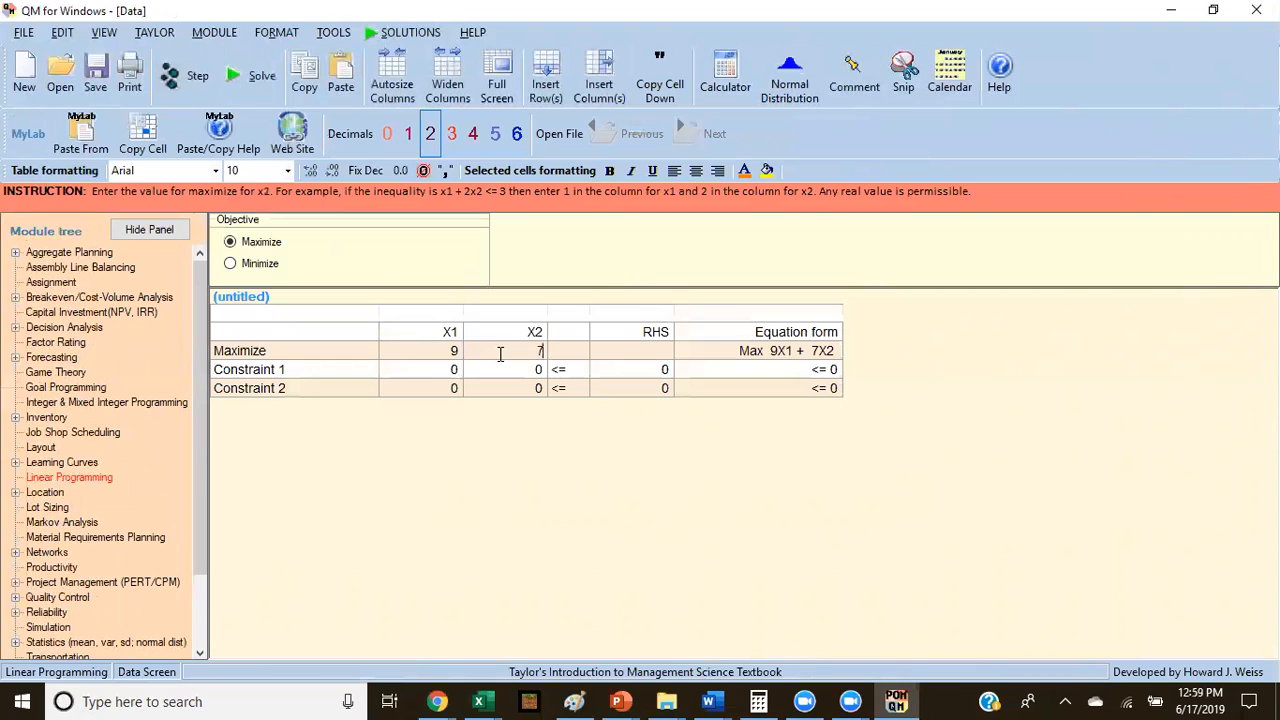
Enter Constraint 1 from the Book1 formulation as 12 for X1, 4 for X2 and an RHS of 60.
left_click(443, 370)
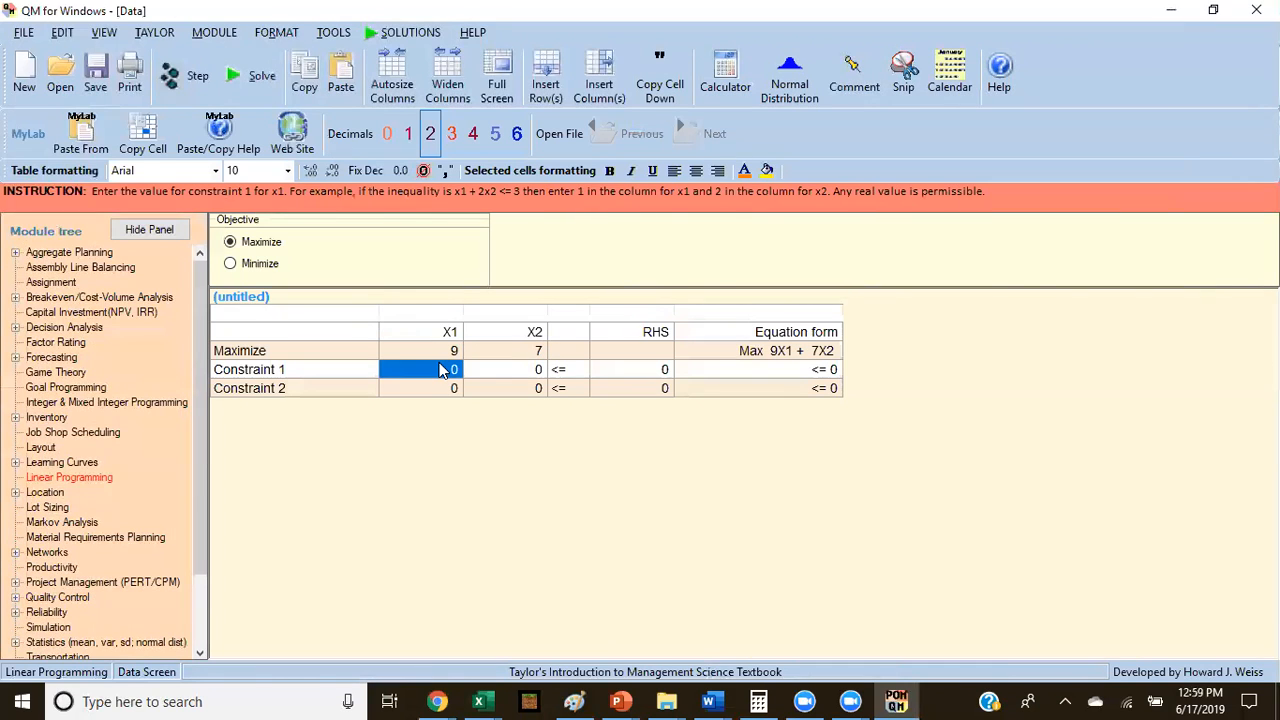
key("alt+Tab")
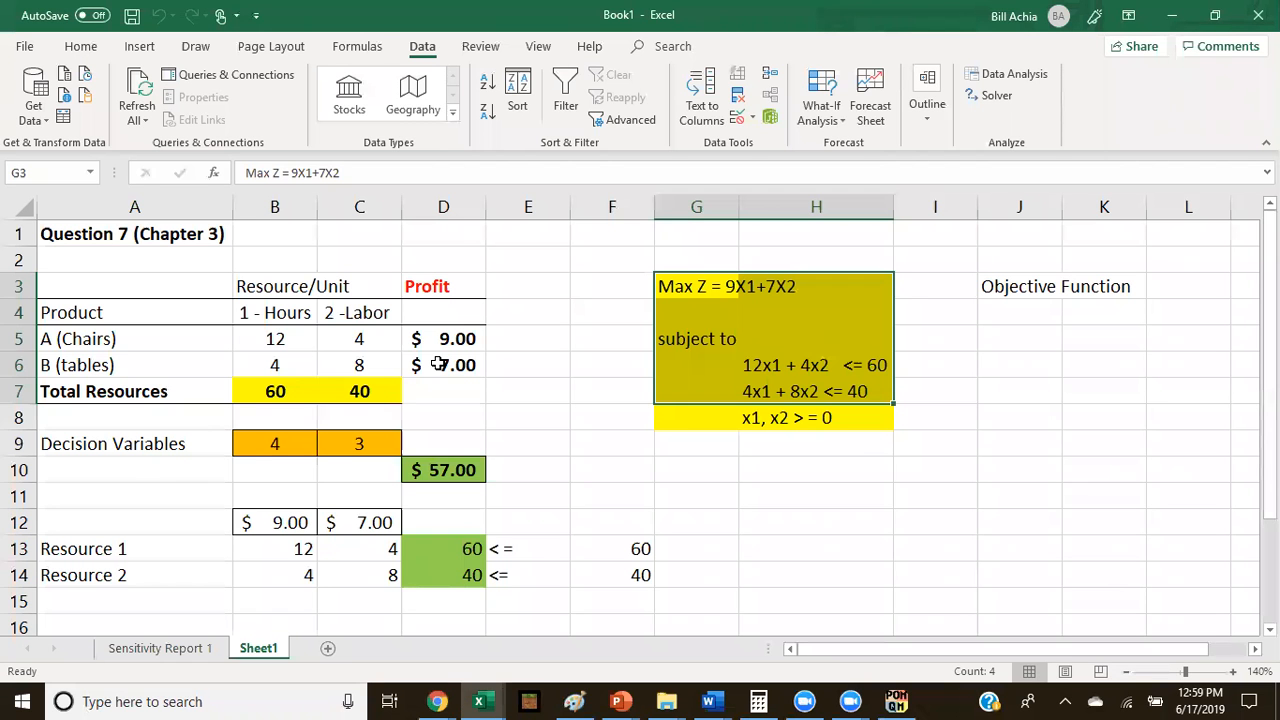
key("alt+Tab")
type("12")
key("Tab")
type("4")
key("Tab")
key("Tab")
key("alt+Tab")
key("alt+Tab")
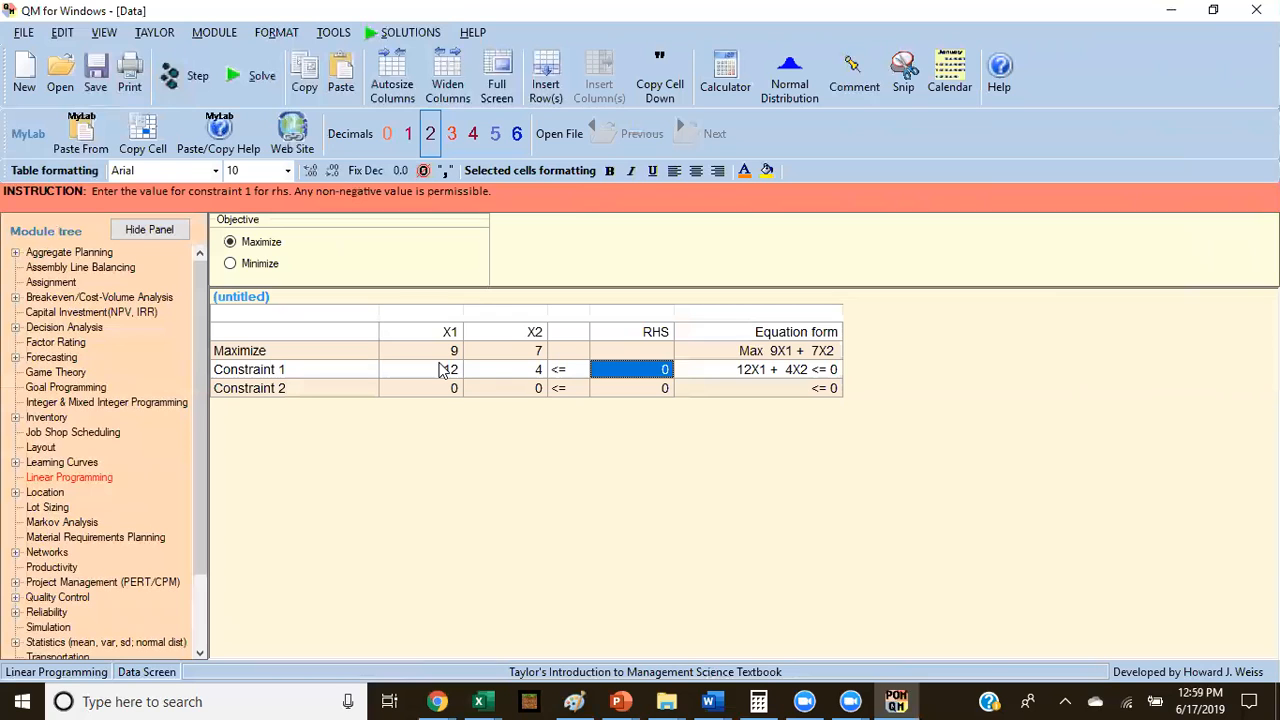
type("60")
Fill in Constraint 2 from the Book1 formulation with 4 for X1, 8 for X2 and an RHS of 40.
left_click(405, 390)
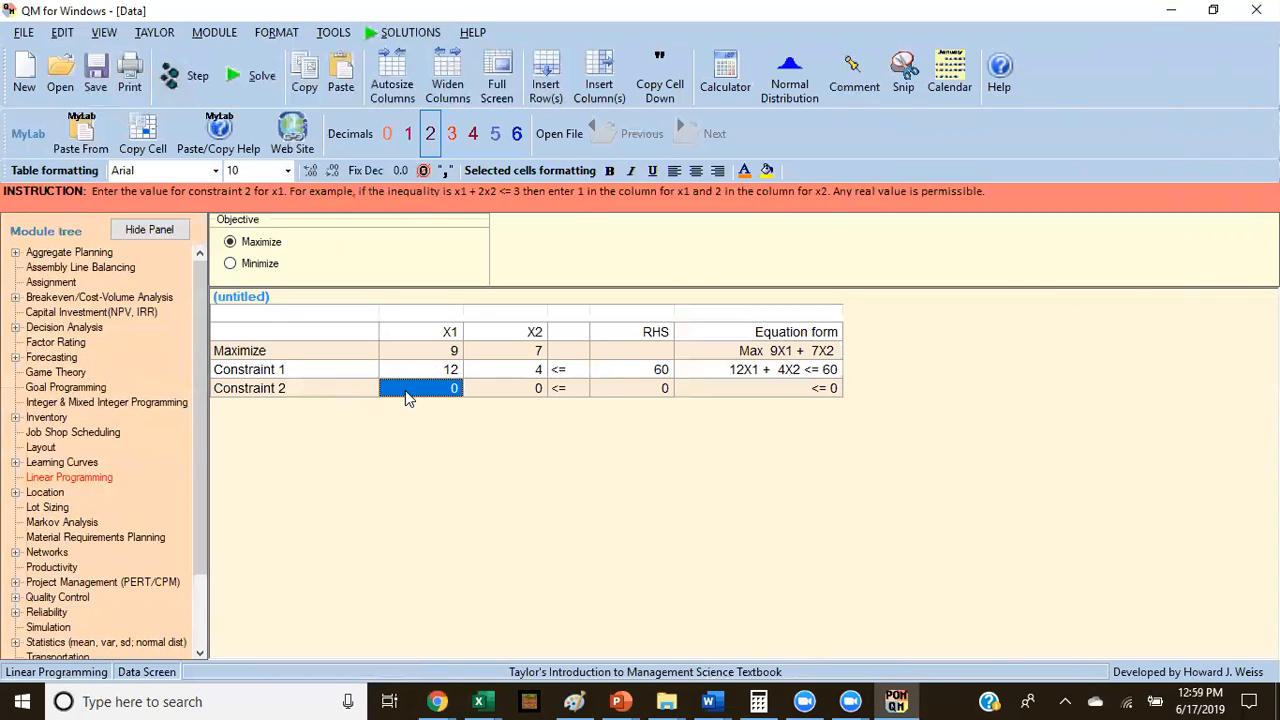
key("alt+Tab")
key("alt+Tab")
type("4")
key("Tab")
type("8")
key("Tab")
key("Tab")
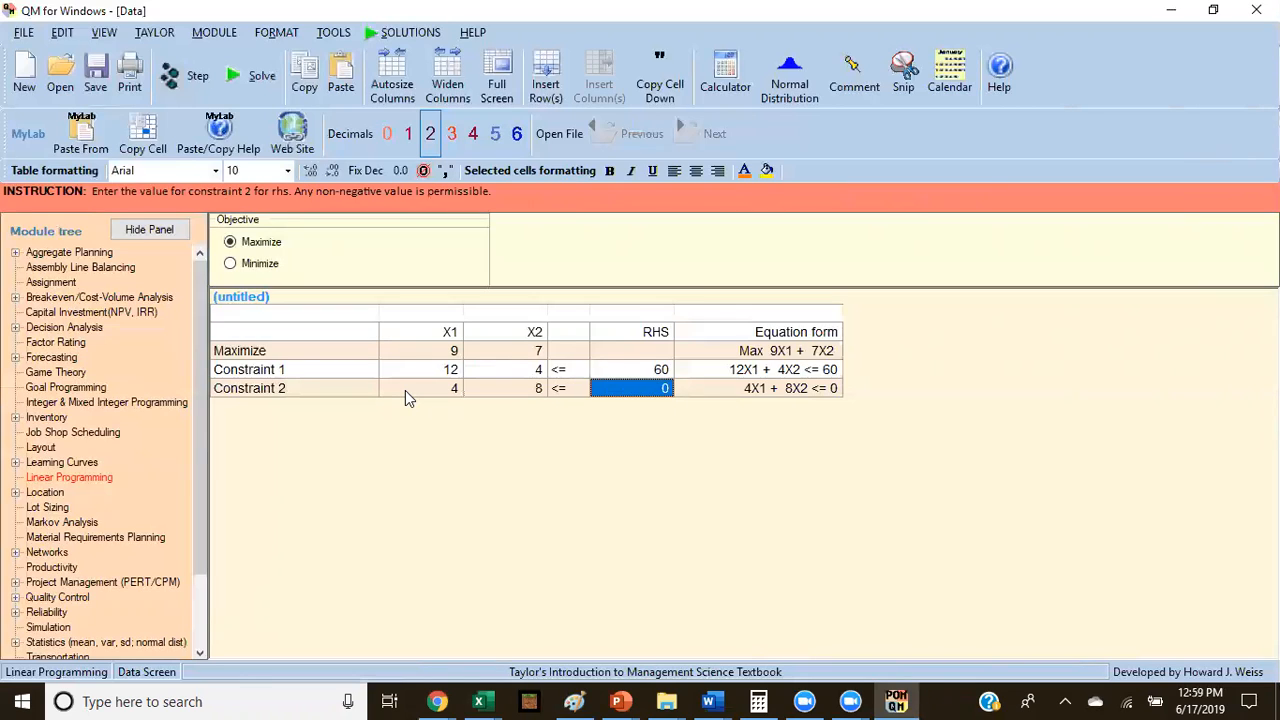
type("40")
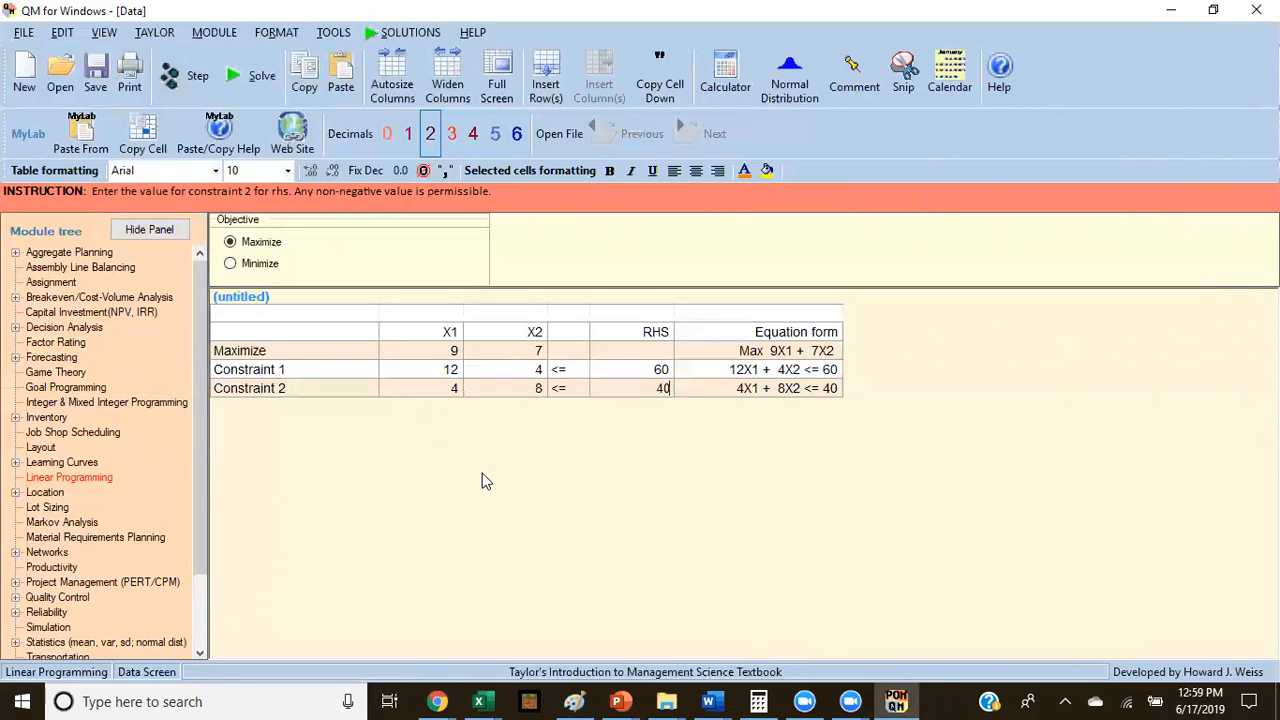
Solve the linear program and display its graph.
left_click(250, 82)
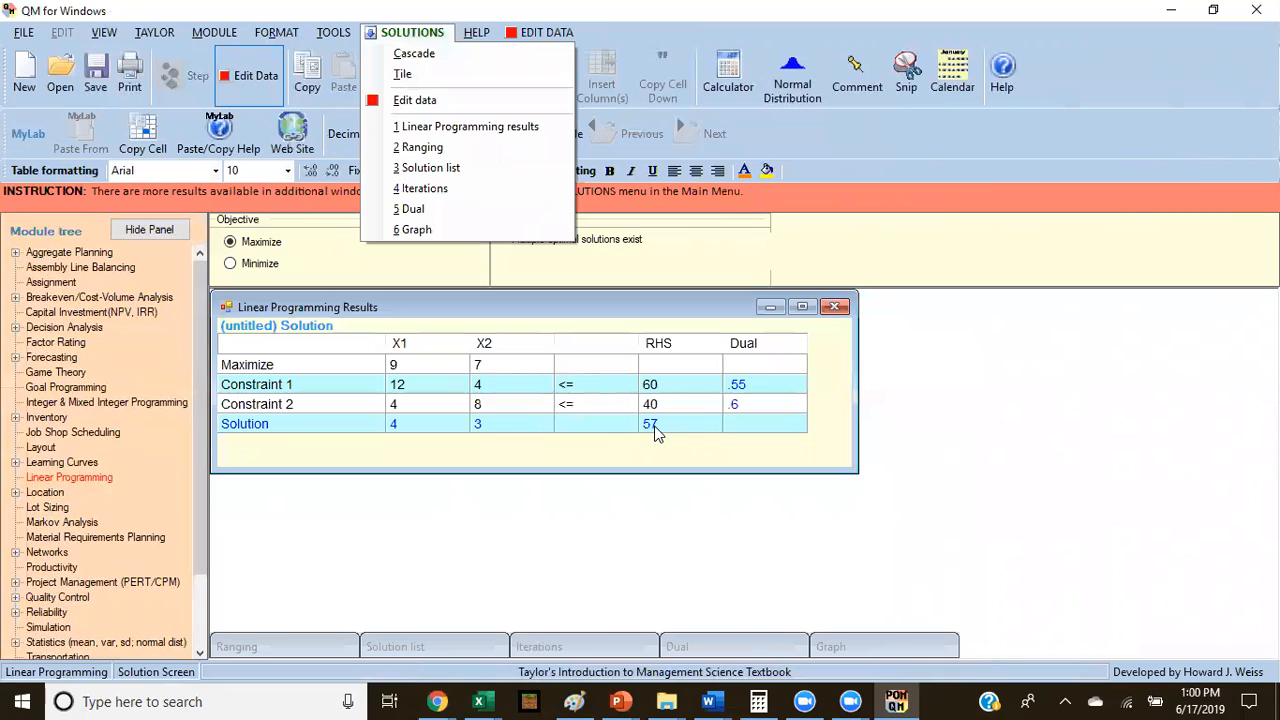
left_click(860, 645)
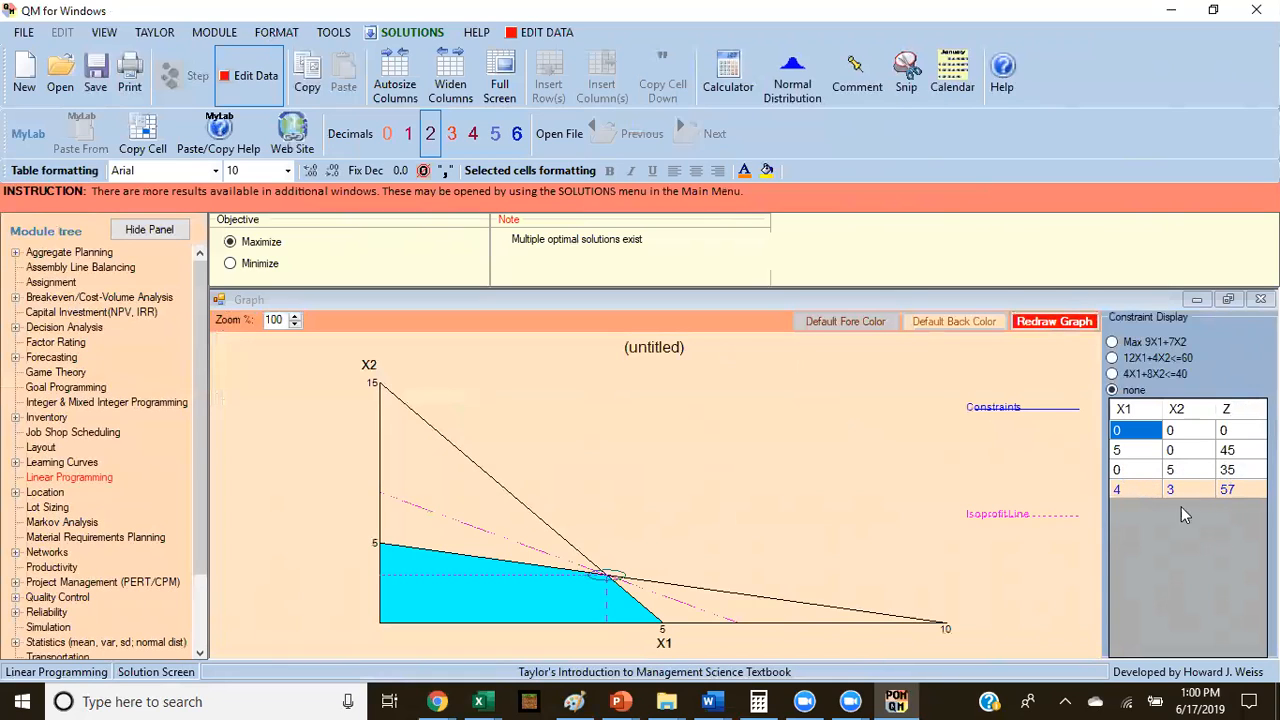
Copy the graph image into a new worksheet of the Book1 workbook and return to QM for Windows.
right_click(765, 458)
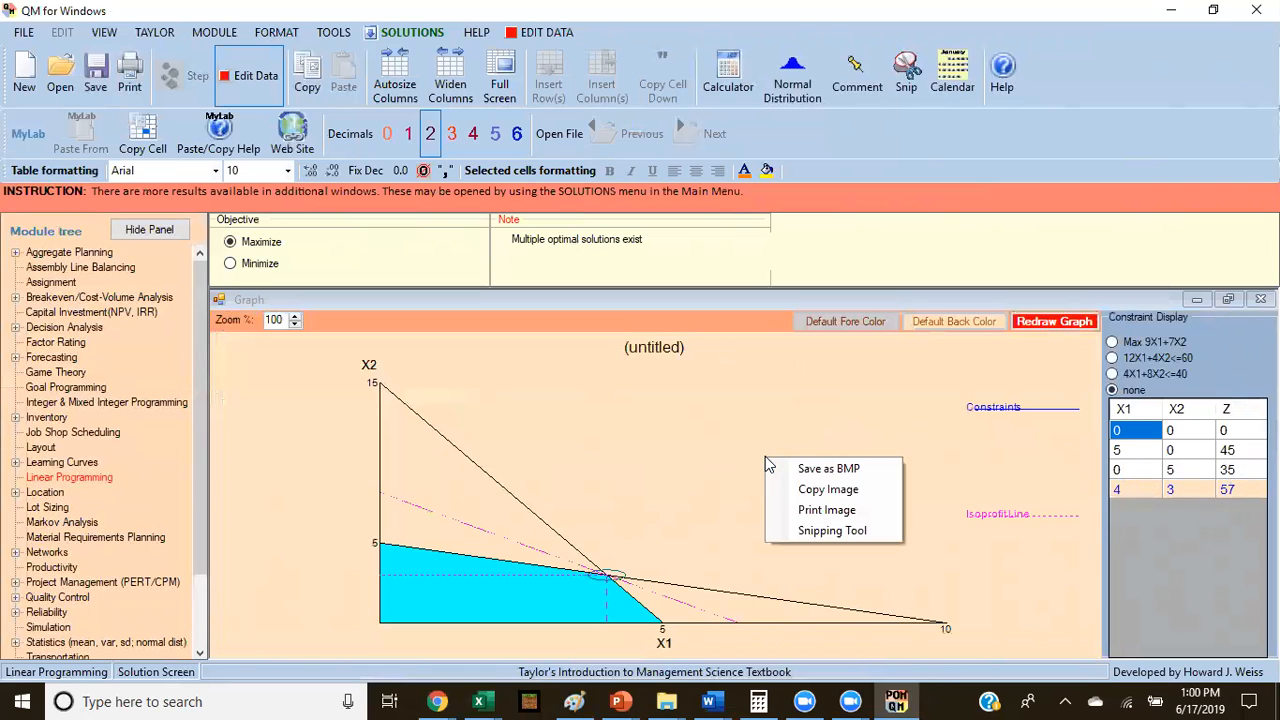
left_click(808, 489)
key("alt+Tab")
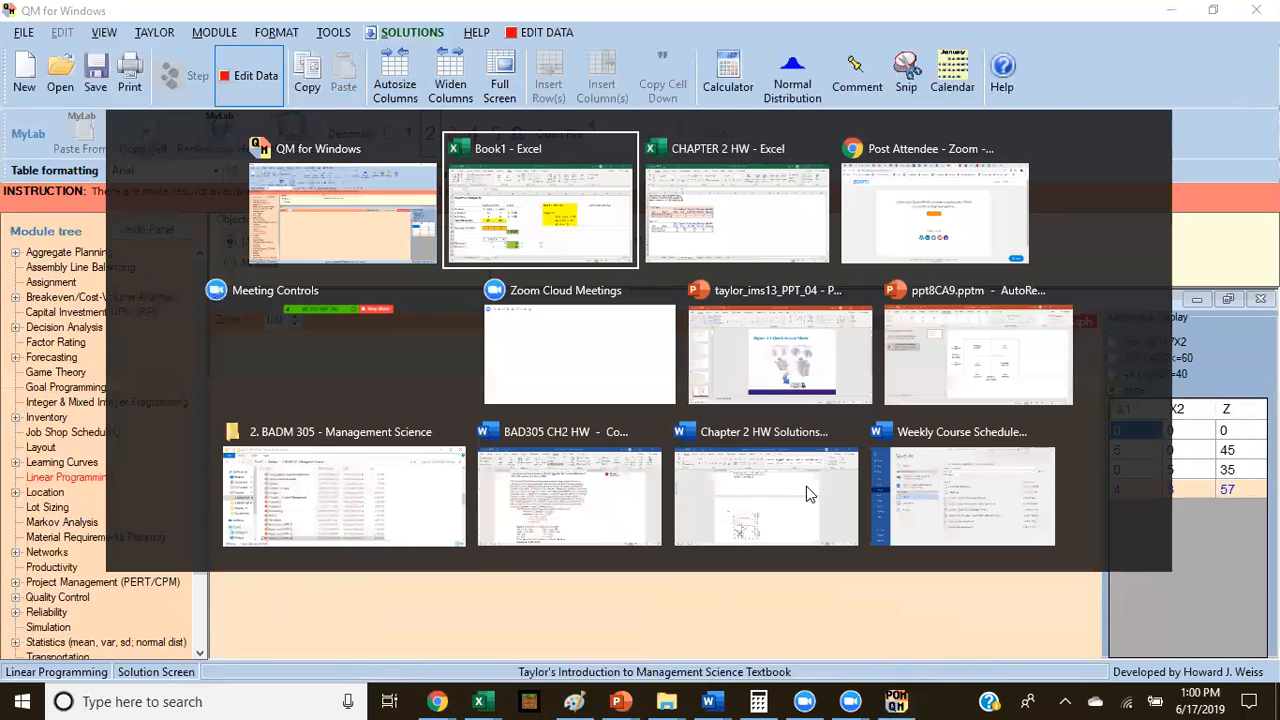
key("ctrl+a")
left_click(327, 648)
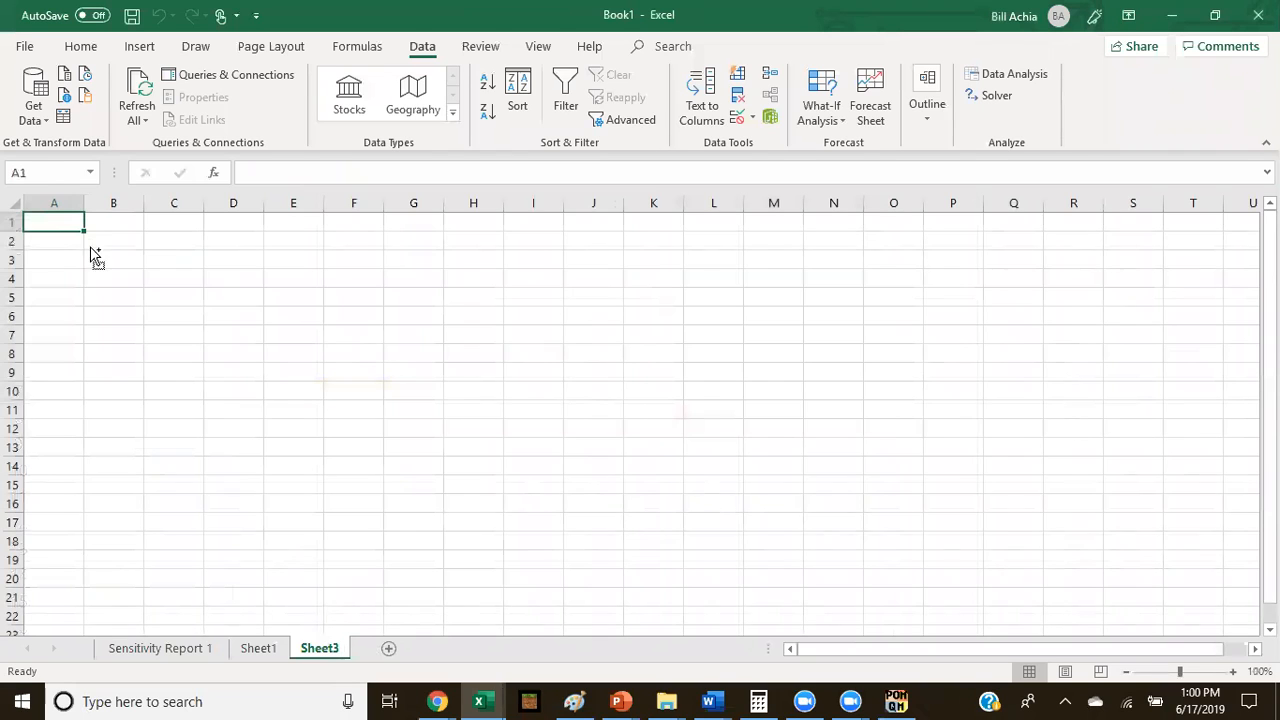
key("ctrl+v")
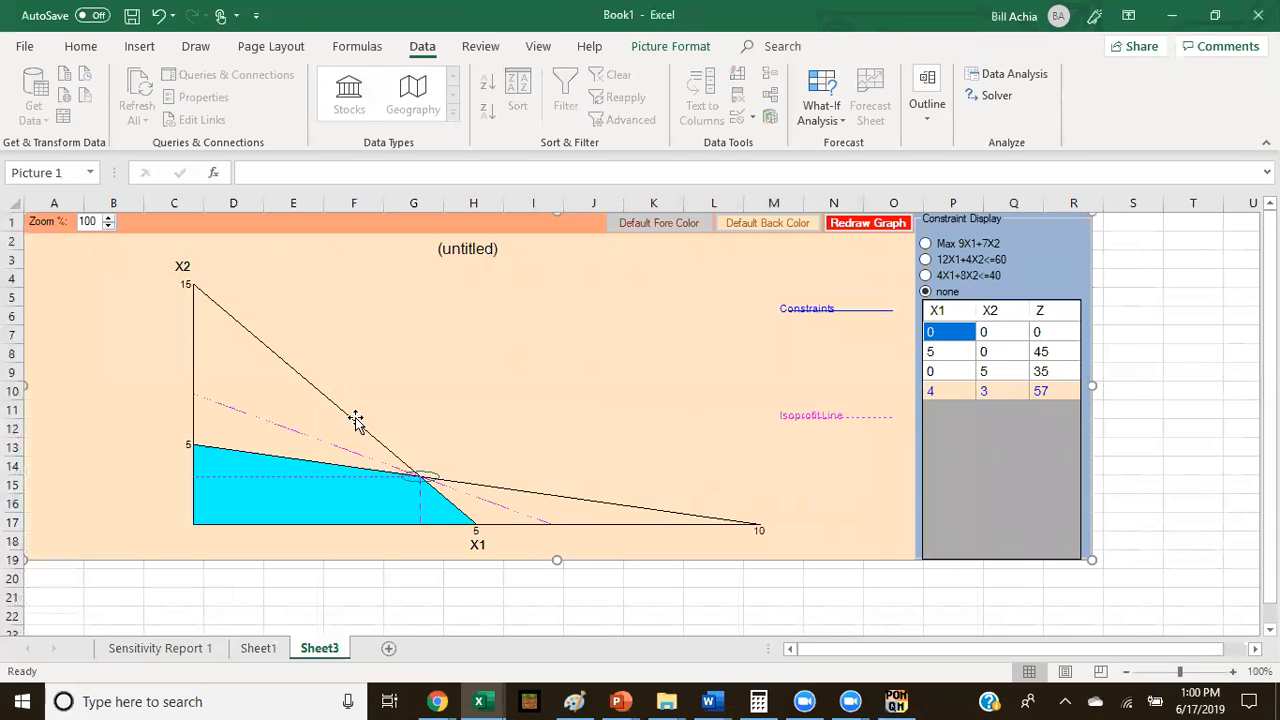
key("alt+Tab")
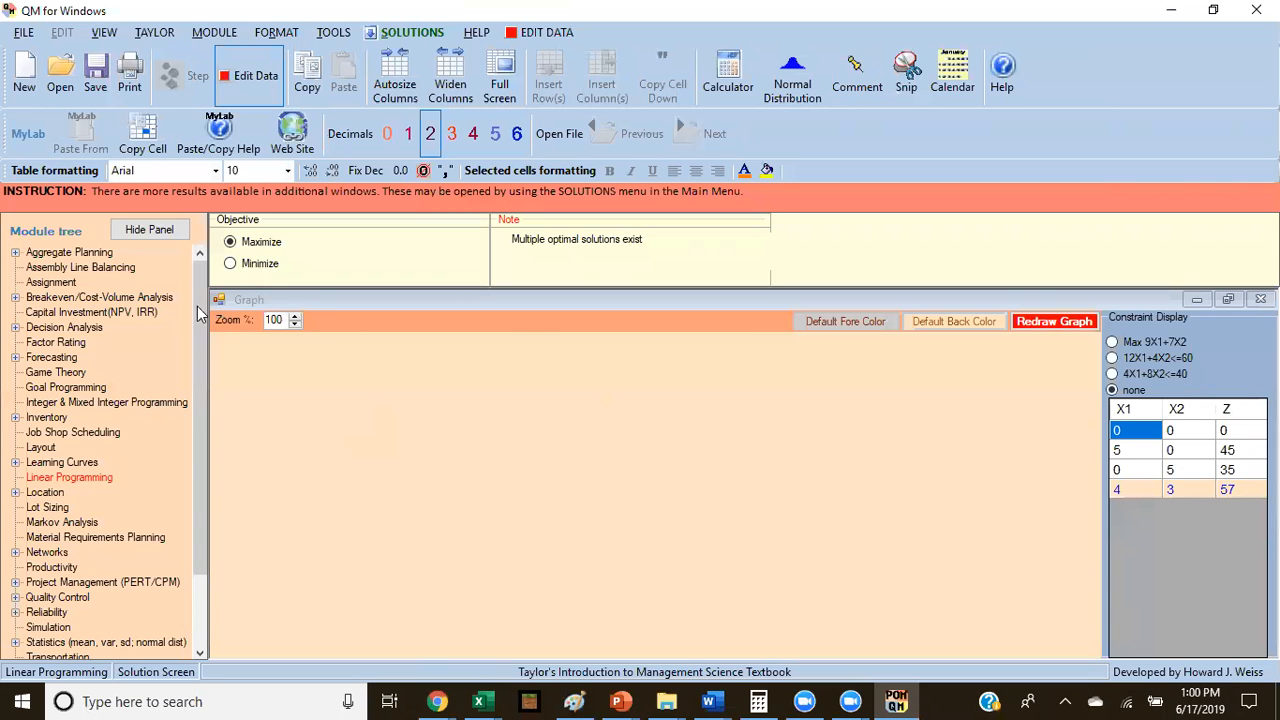